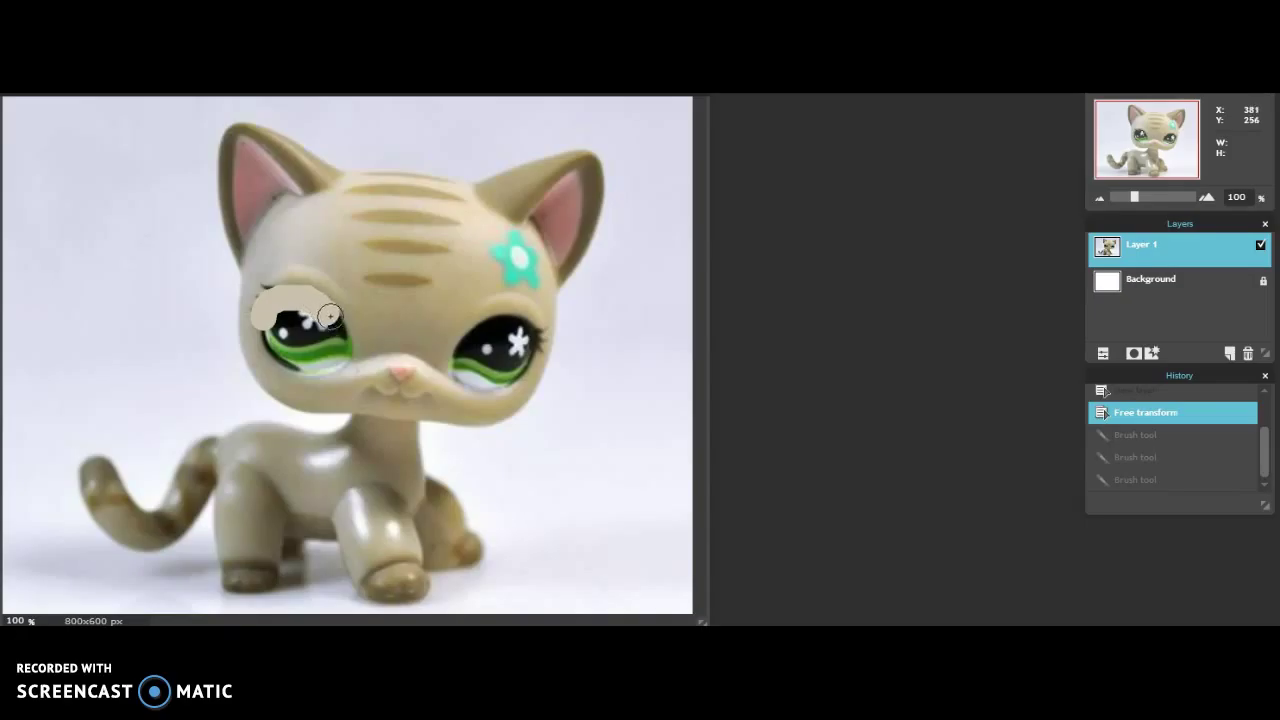
- Paint beige eyelids over the top edges of both of the cat's eyes with the Brush tool
{"action": "left_click_drag", "start_coordinate": [257, 291], "coordinate": [300, 286]}
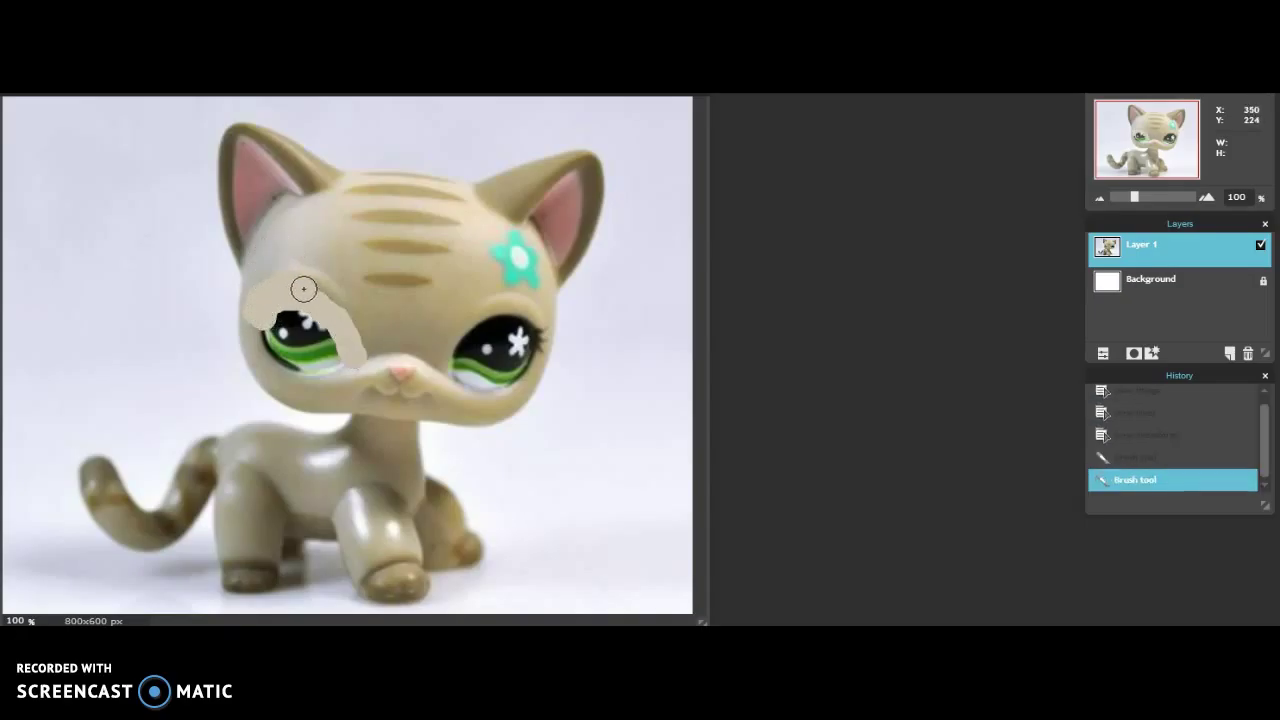
{"action": "mouse_move", "coordinate": [476, 334]}
{"action": "left_mouse_down"}
{"action": "mouse_move", "coordinate": [458, 372]}
{"action": "mouse_move", "coordinate": [475, 330]}
{"action": "mouse_move", "coordinate": [510, 308]}
{"action": "mouse_move", "coordinate": [543, 329]}
{"action": "mouse_move", "coordinate": [550, 355]}
{"action": "left_mouse_up"}
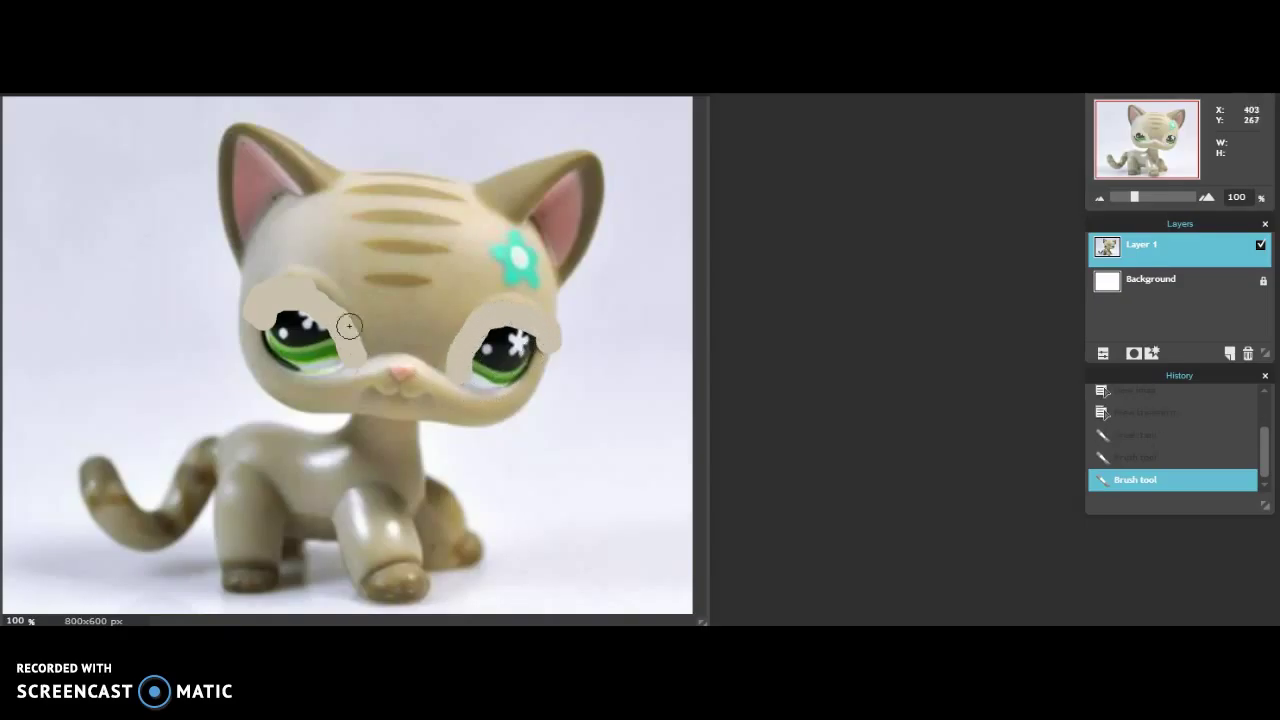
{"action": "left_click_drag", "start_coordinate": [304, 277], "coordinate": [362, 333]}
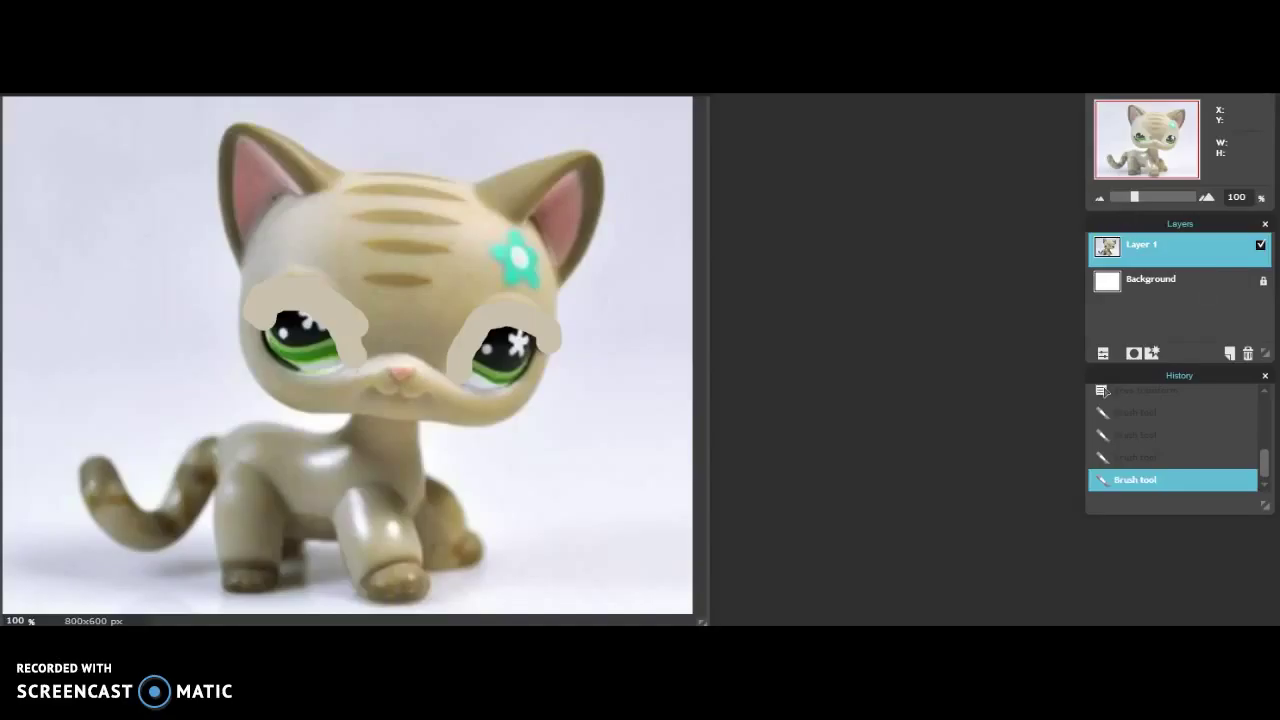
- Save the image to the computer as a JPEG named "lps blink 1"
{"action": "left_click", "coordinate": [10, 96]}
{"action": "left_click", "coordinate": [64, 124]}
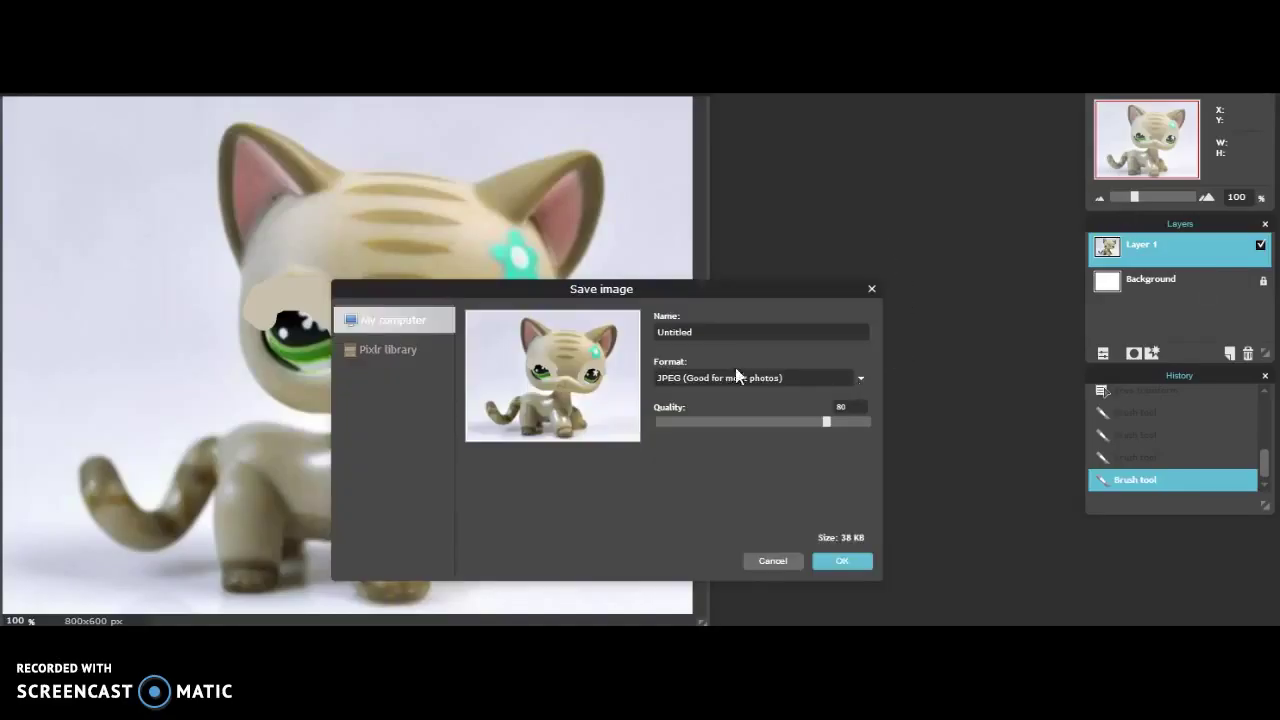
{"action": "double_click", "coordinate": [720, 331]}
{"action": "left_click", "coordinate": [842, 561]}
{"action": "left_click", "coordinate": [520, 343]}
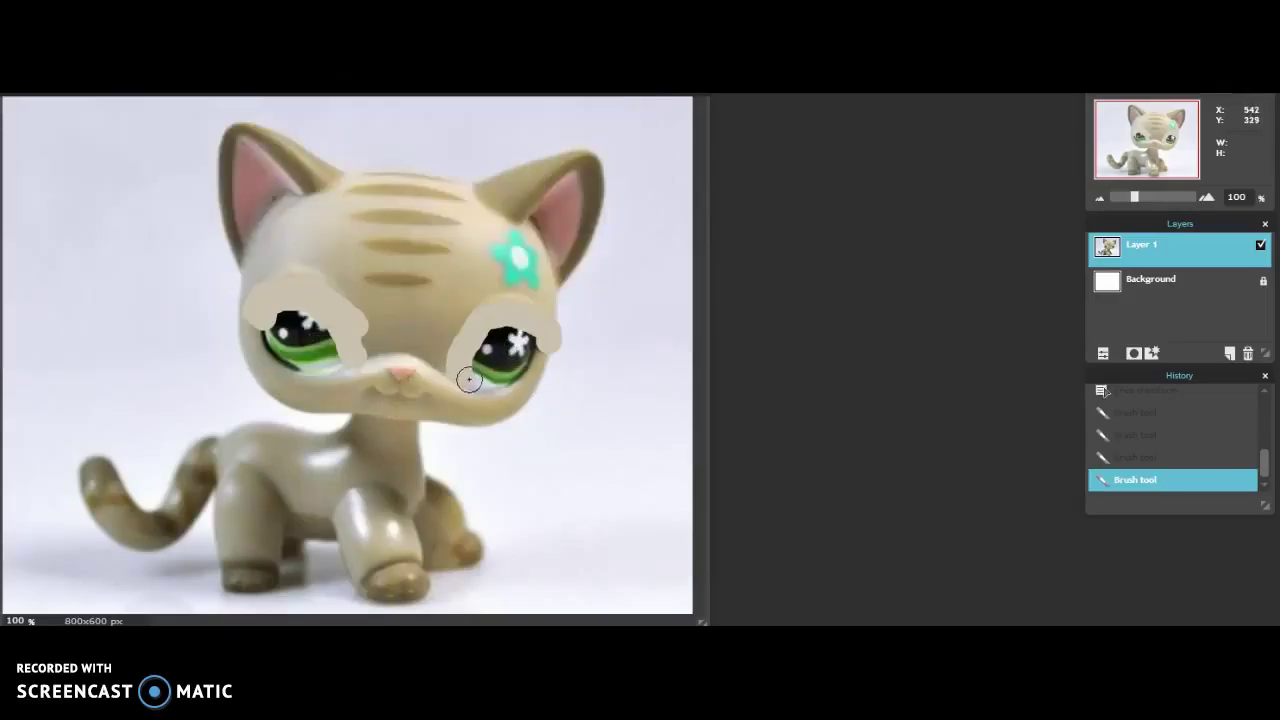
- Extend the beige eyelids down over the upper half of both eyes with further brush strokes
{"action": "left_click_drag", "start_coordinate": [490, 340], "coordinate": [532, 351]}
{"action": "mouse_move", "coordinate": [257, 341]}
{"action": "left_mouse_down"}
{"action": "mouse_move", "coordinate": [294, 310]}
{"action": "mouse_move", "coordinate": [328, 330]}
{"action": "mouse_move", "coordinate": [341, 358]}
{"action": "left_mouse_up"}
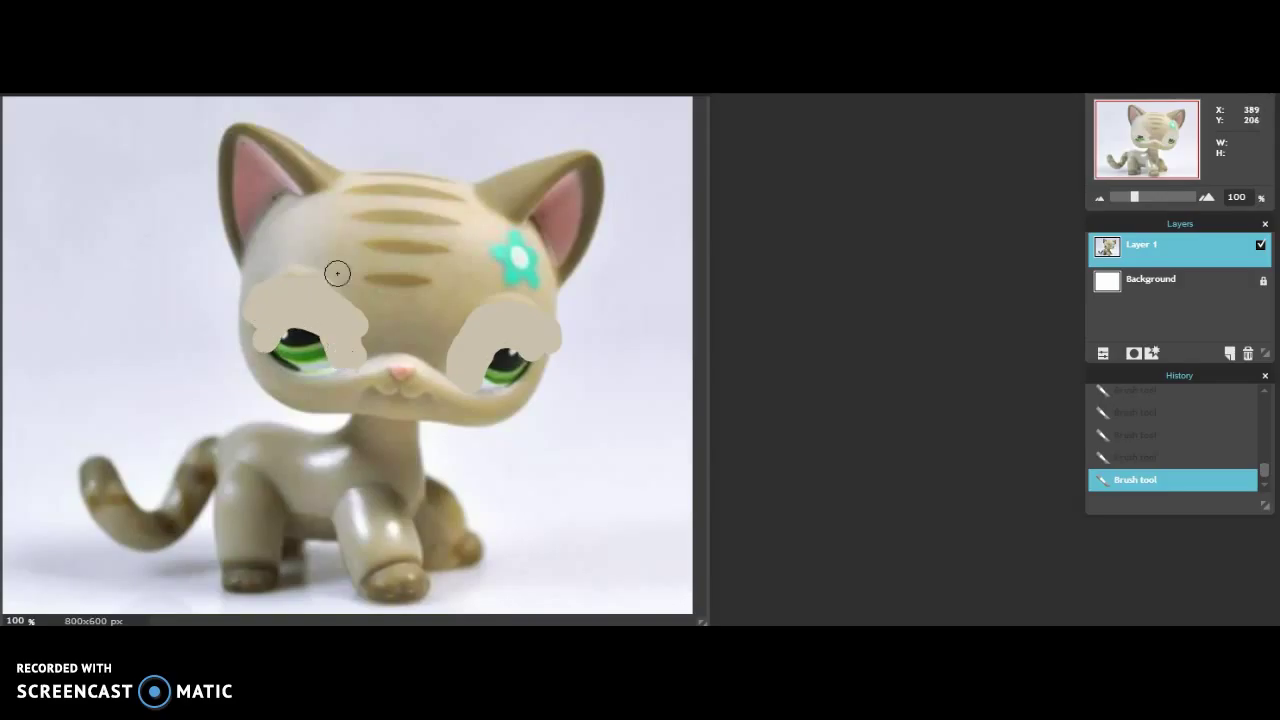
{"action": "mouse_move", "coordinate": [254, 325]}
{"action": "left_mouse_down"}
{"action": "mouse_move", "coordinate": [251, 306]}
{"action": "mouse_move", "coordinate": [368, 322]}
{"action": "mouse_move", "coordinate": [364, 357]}
{"action": "left_mouse_up"}
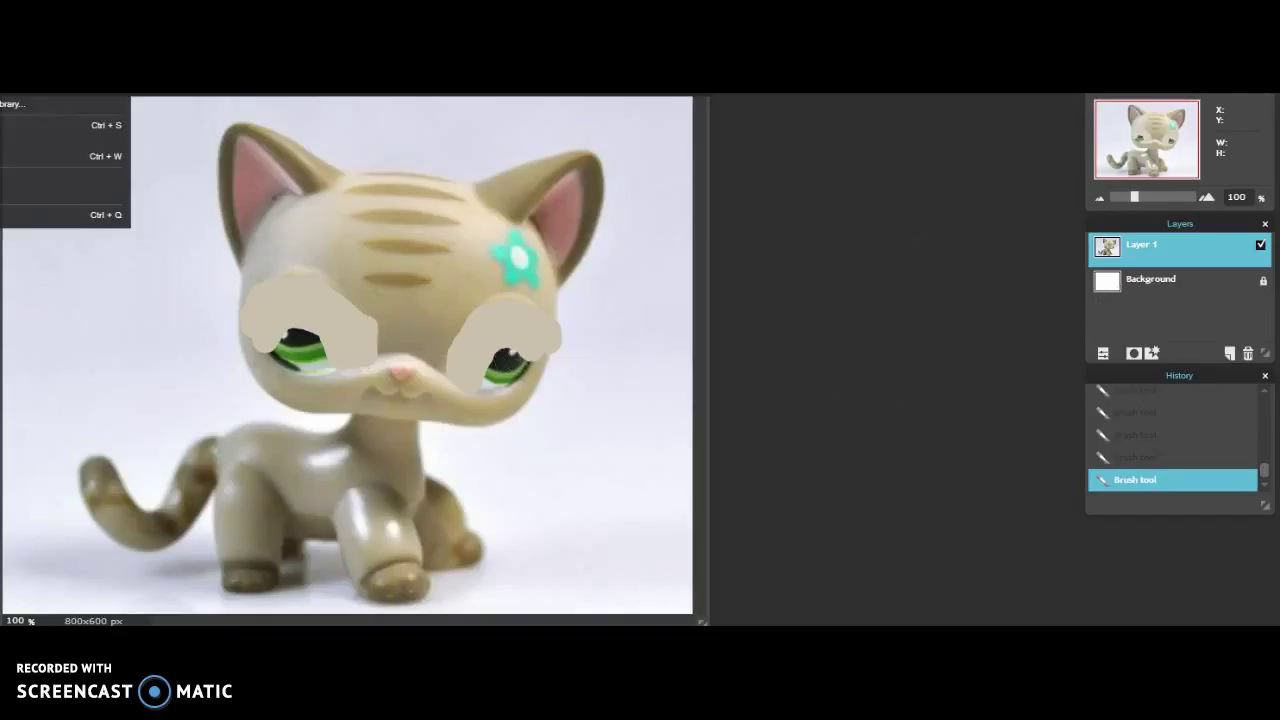
- Save the half-closed eyes version as a JPEG named "lps blink 2" at maximum quality
{"action": "left_click", "coordinate": [40, 125]}
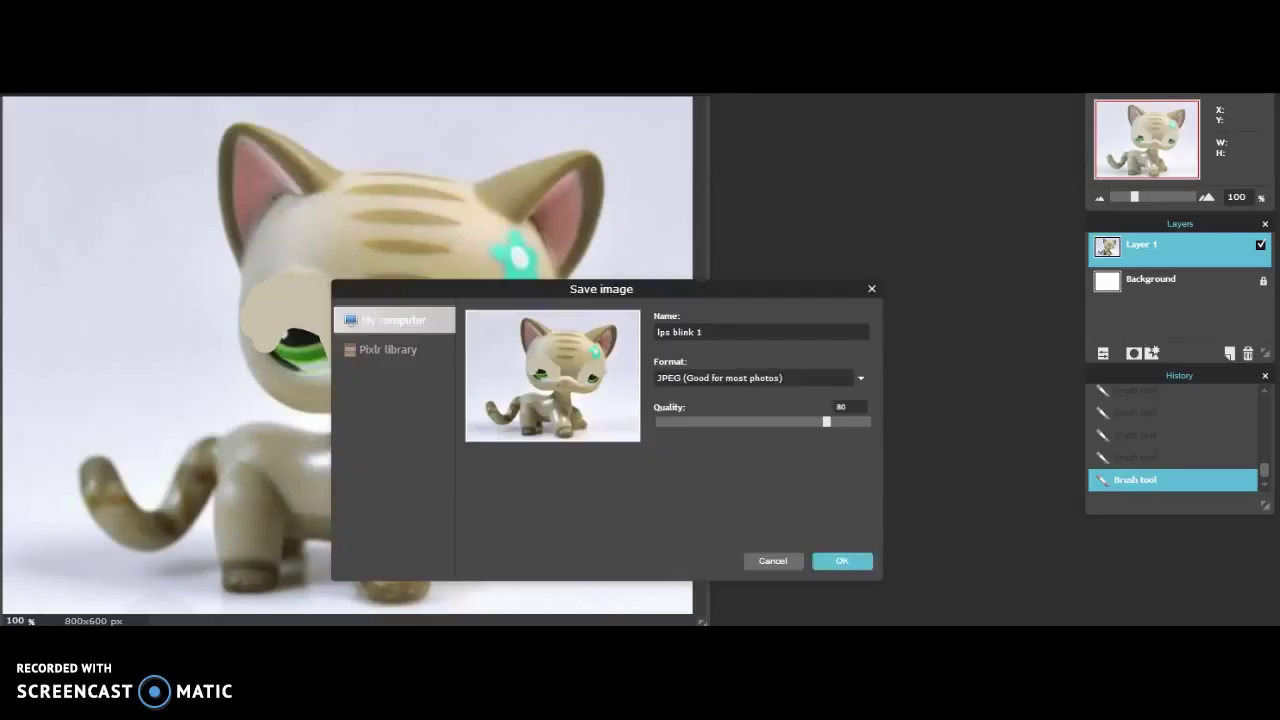
{"action": "left_click", "coordinate": [720, 330]}
{"action": "key", "text": "BackSpace"}
{"action": "type", "text": "2"}
{"action": "left_click_drag", "start_coordinate": [849, 421], "coordinate": [872, 421]}
{"action": "left_click", "coordinate": [828, 556]}
{"action": "left_click", "coordinate": [520, 344]}
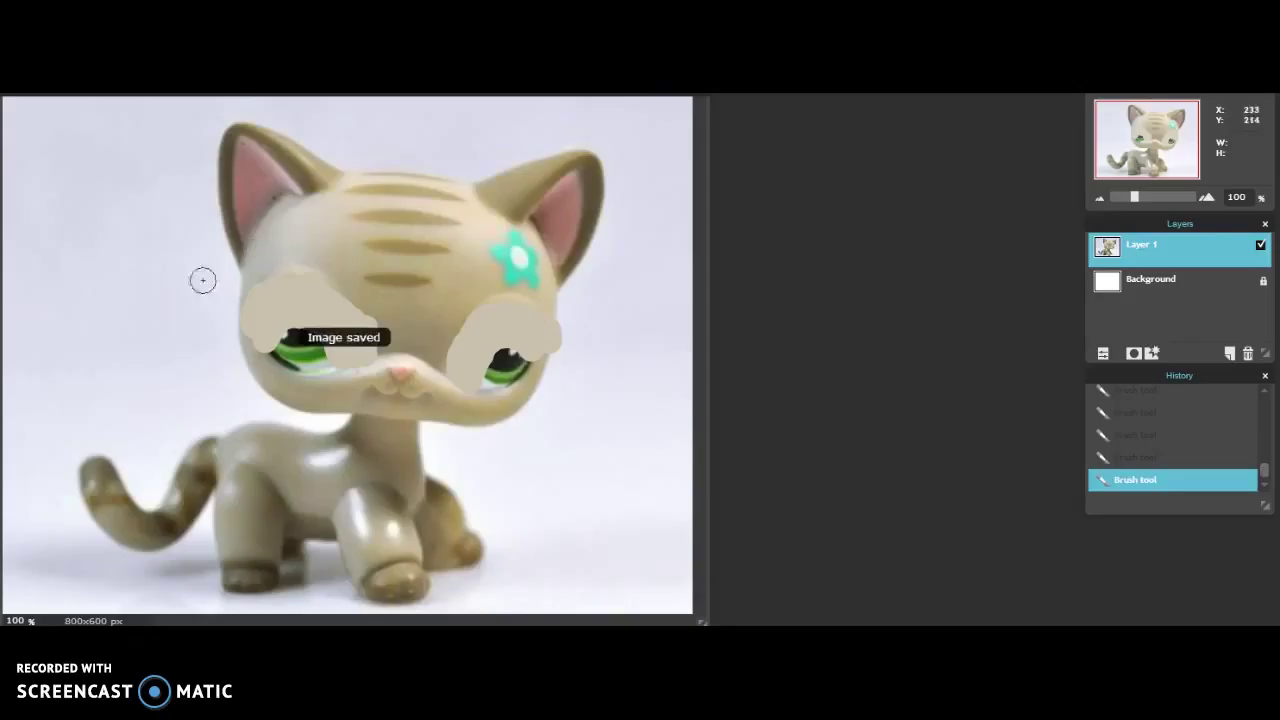
- Paint over the remaining green and black parts of both eyes in beige until they are completely covered
{"action": "mouse_move", "coordinate": [275, 345]}
{"action": "left_mouse_down"}
{"action": "mouse_move", "coordinate": [296, 338]}
{"action": "mouse_move", "coordinate": [318, 354]}
{"action": "left_mouse_up"}
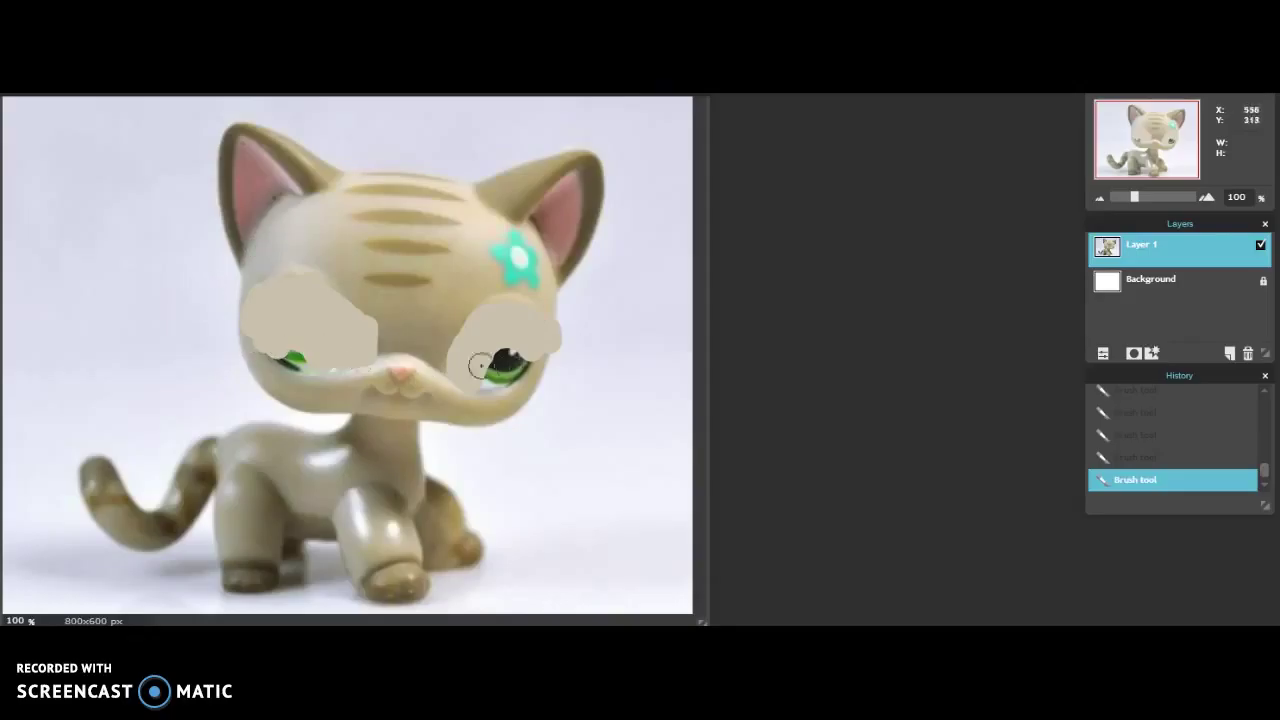
{"action": "left_click_drag", "start_coordinate": [480, 379], "coordinate": [514, 362]}
{"action": "left_click_drag", "start_coordinate": [286, 357], "coordinate": [291, 354]}
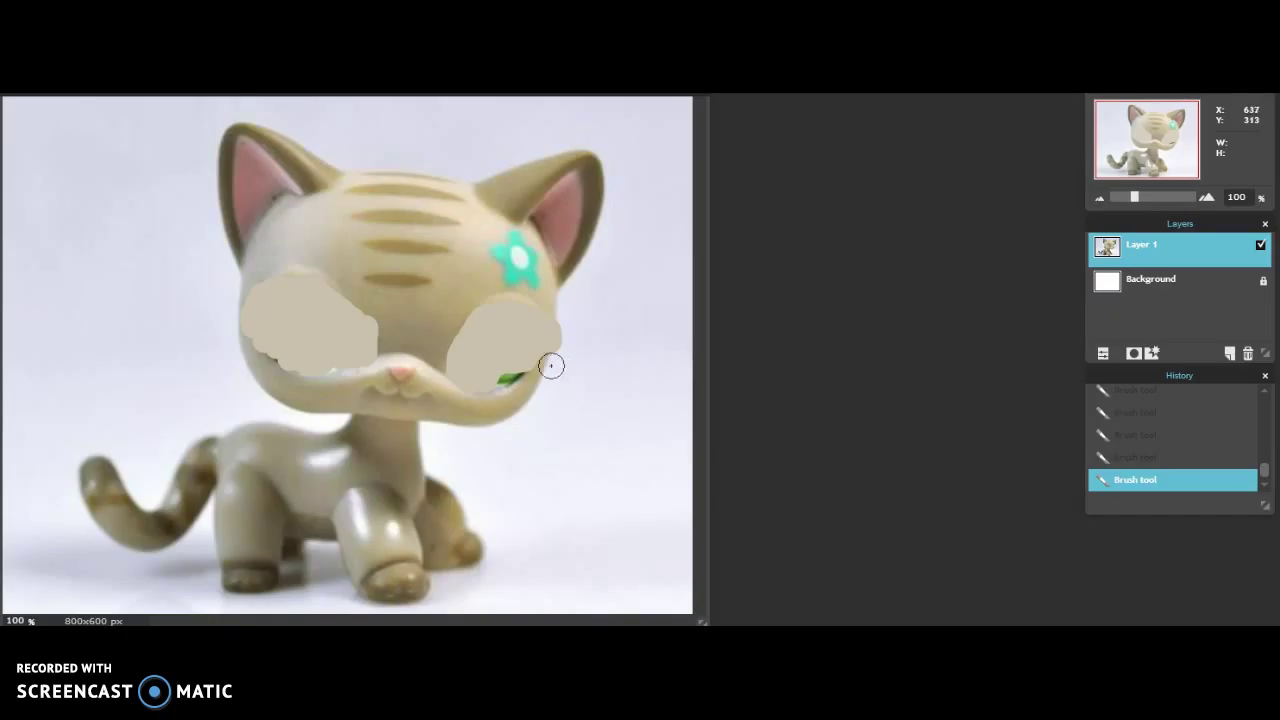
{"action": "left_click_drag", "start_coordinate": [499, 374], "coordinate": [546, 343]}
{"action": "left_click_drag", "start_coordinate": [254, 334], "coordinate": [291, 357]}
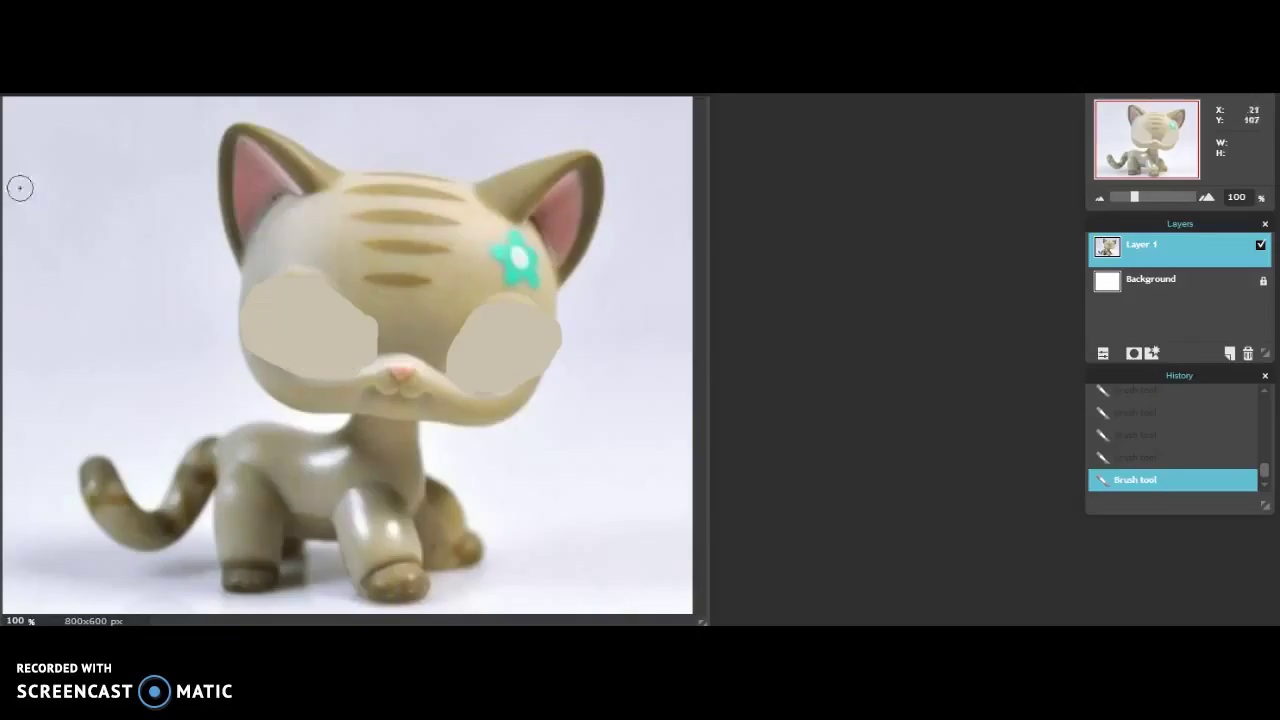
{"action": "left_click", "coordinate": [20, 94]}
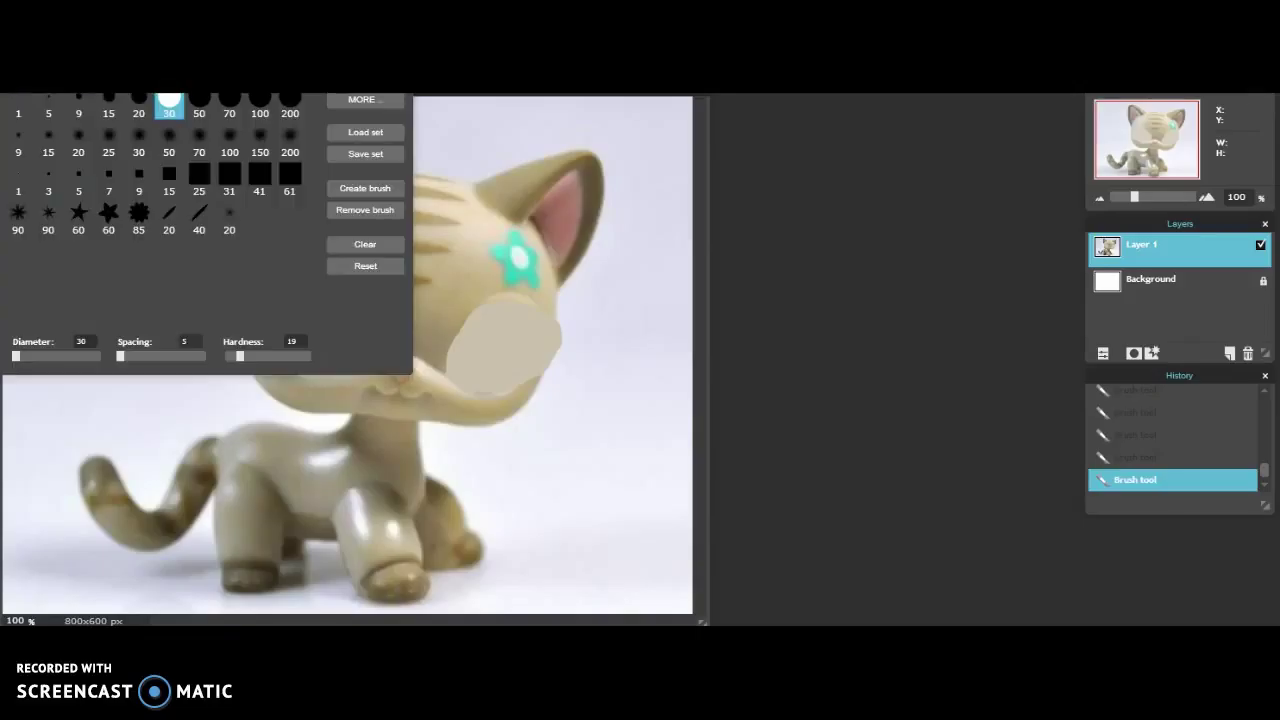
{"action": "left_click", "coordinate": [686, 575]}
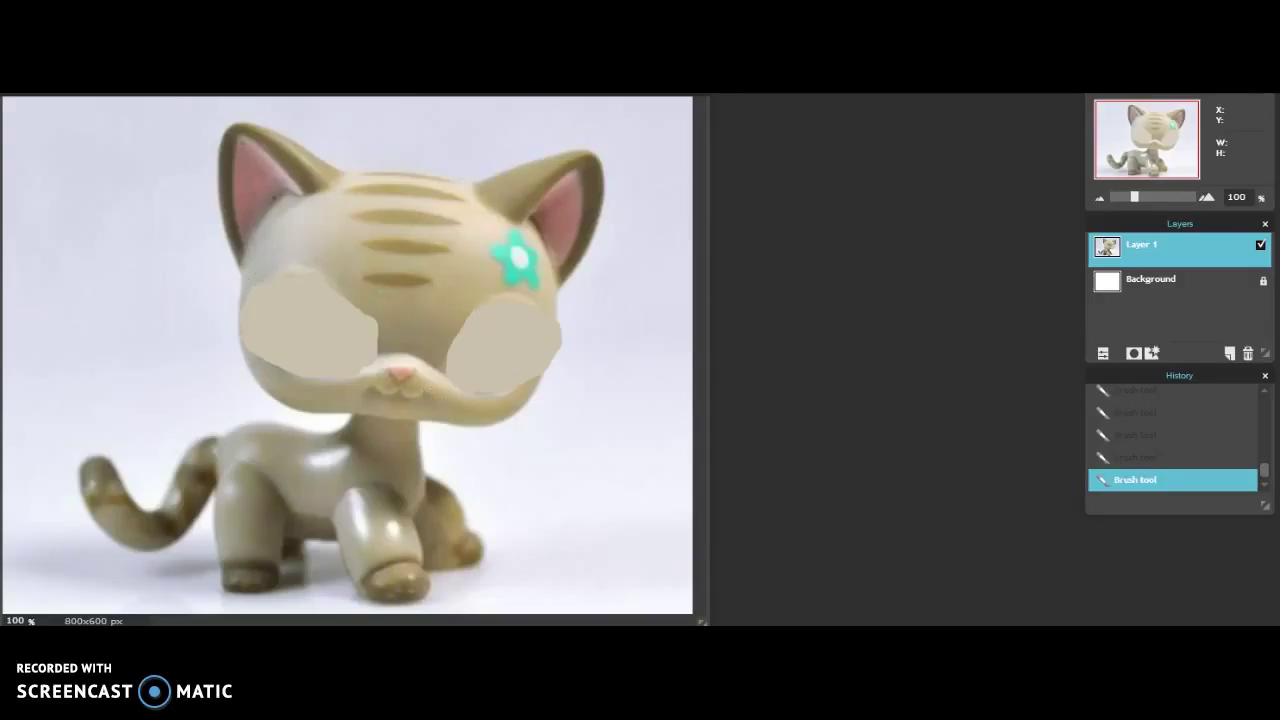
- Save the closed-eyes version as a JPEG named "lps blink 3" with quality 100
{"action": "key", "text": "ctrl+s"}
{"action": "left_click_drag", "start_coordinate": [833, 418], "coordinate": [919, 419]}
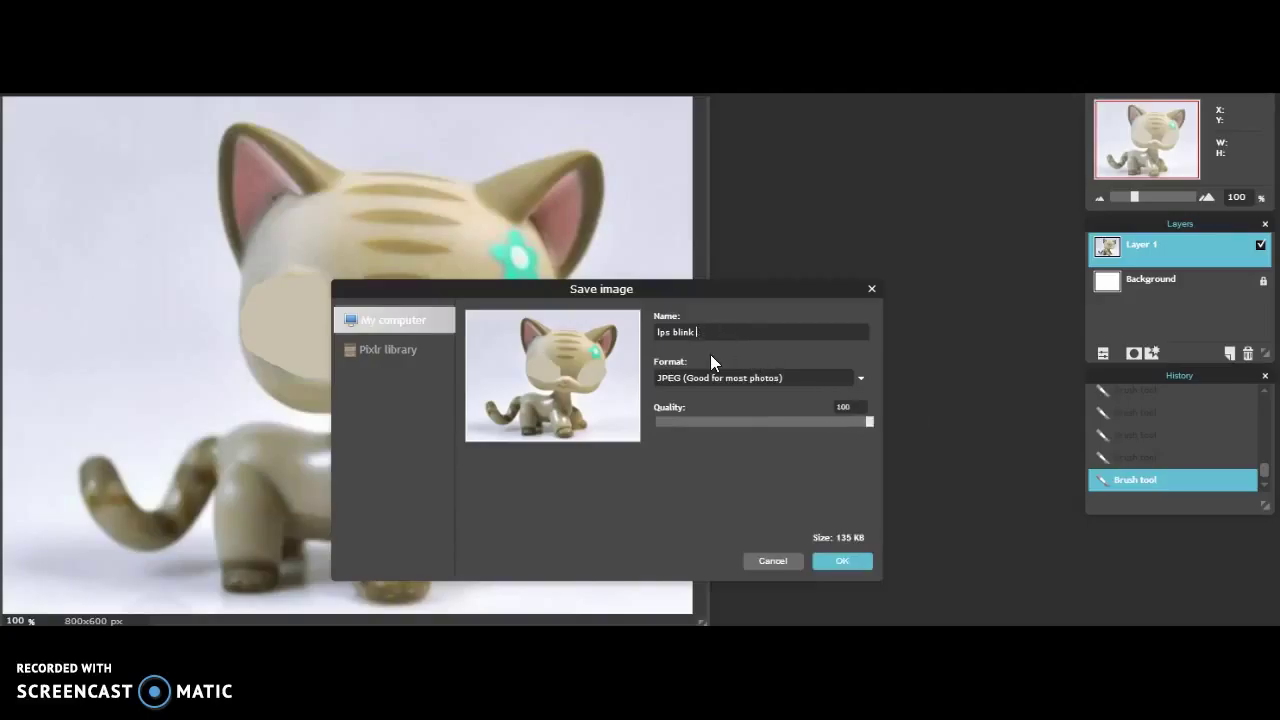
{"action": "left_click", "coordinate": [842, 560]}
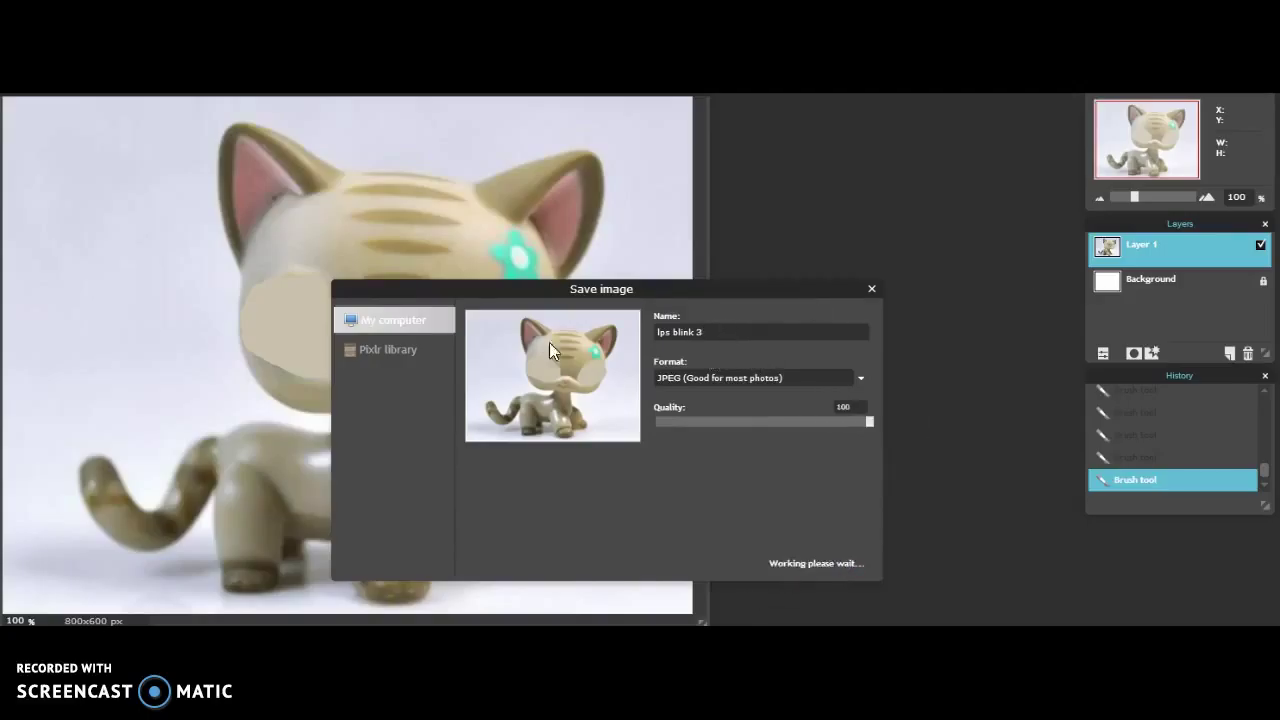
{"action": "left_click", "coordinate": [542, 347]}
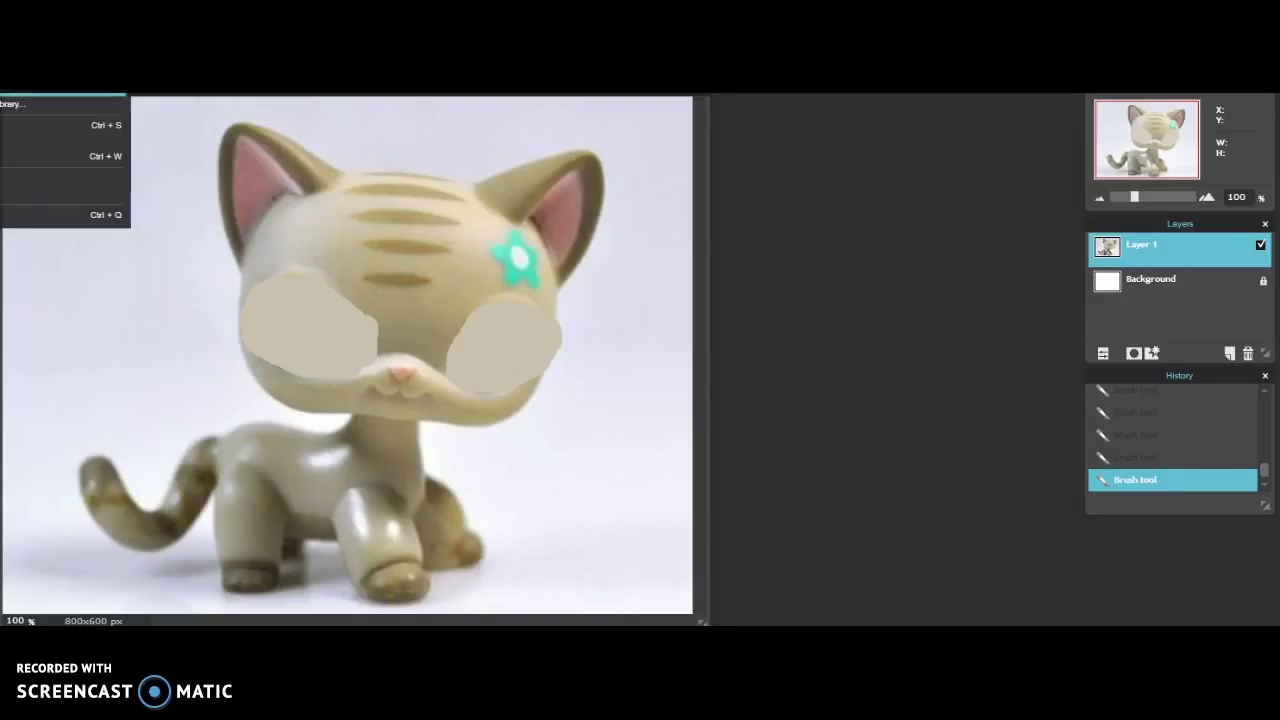
- Create a blank 800 x 600 image, close the edited cat photo without saving and maximize the new canvas
{"action": "key", "text": "ctrl+n"}
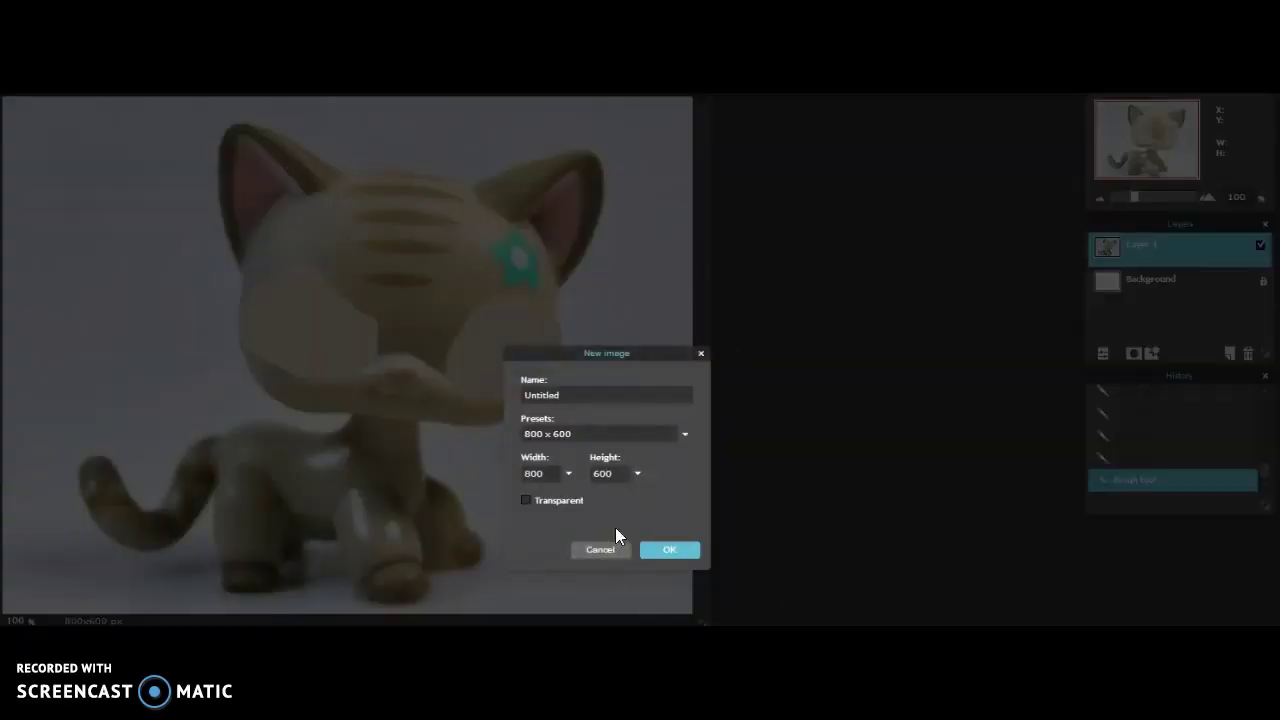
{"action": "left_click", "coordinate": [666, 550]}
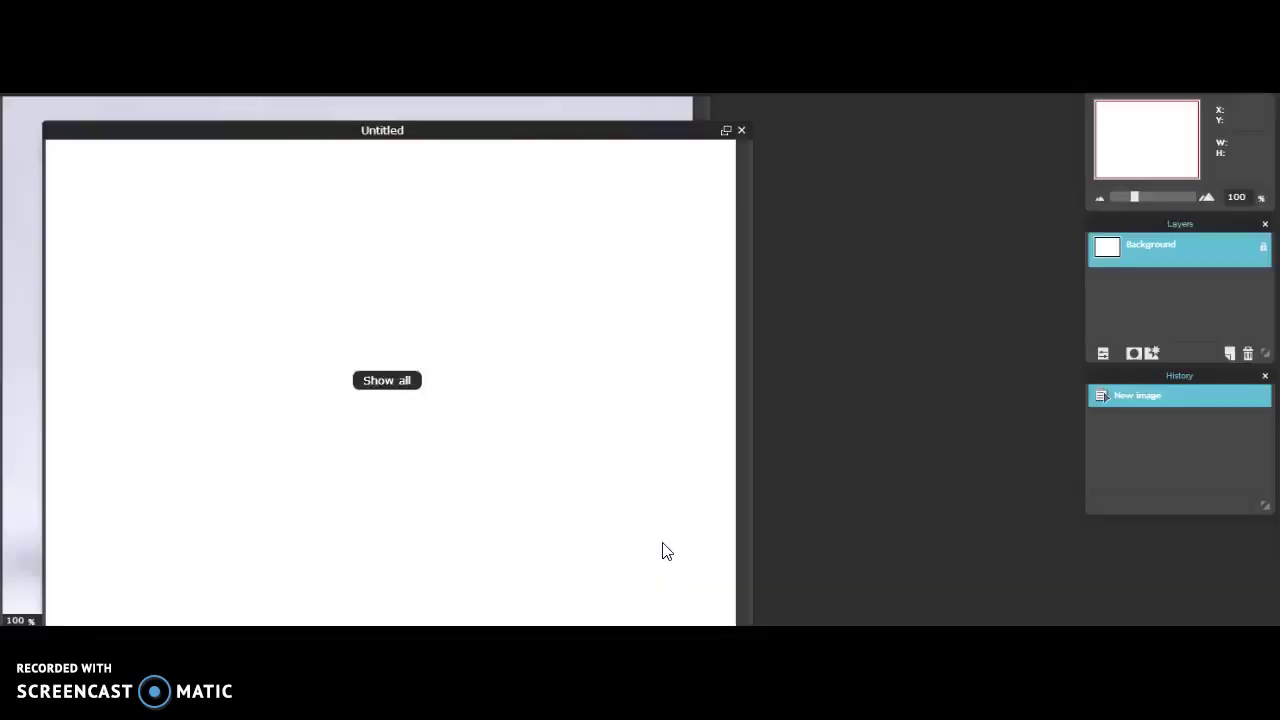
{"action": "left_click", "coordinate": [708, 96]}
{"action": "left_click", "coordinate": [698, 92]}
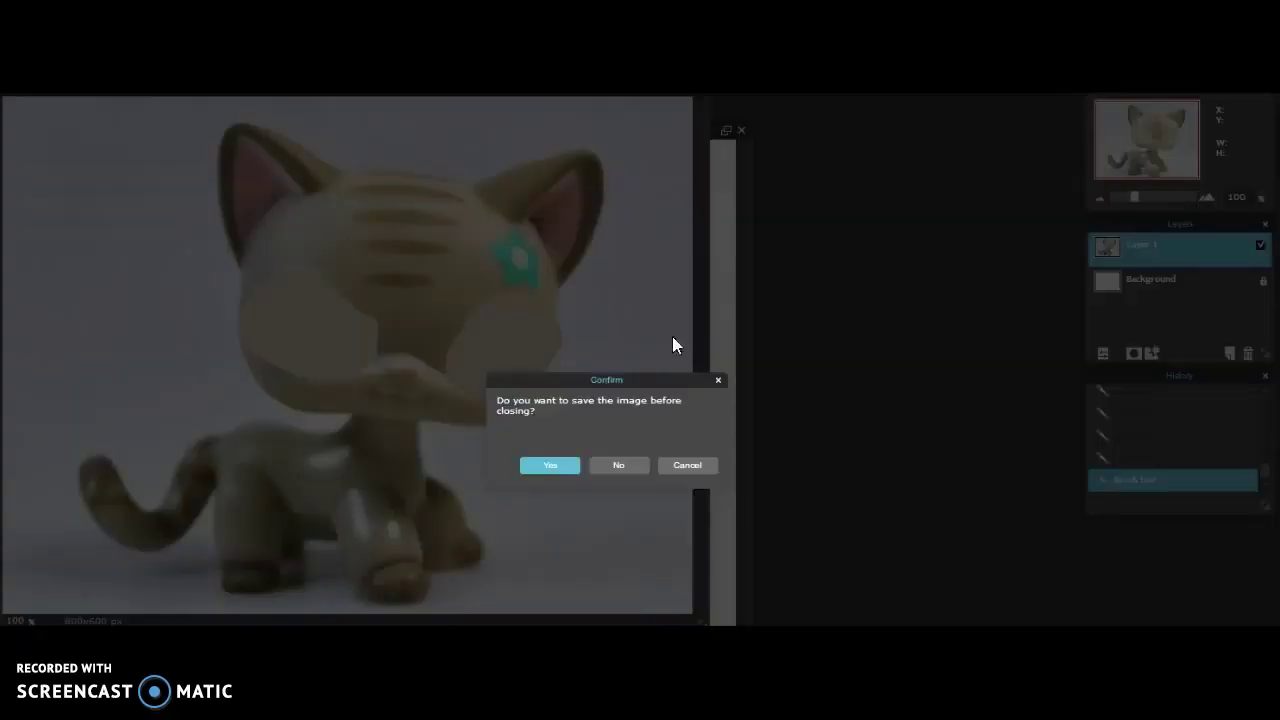
{"action": "left_click", "coordinate": [626, 465]}
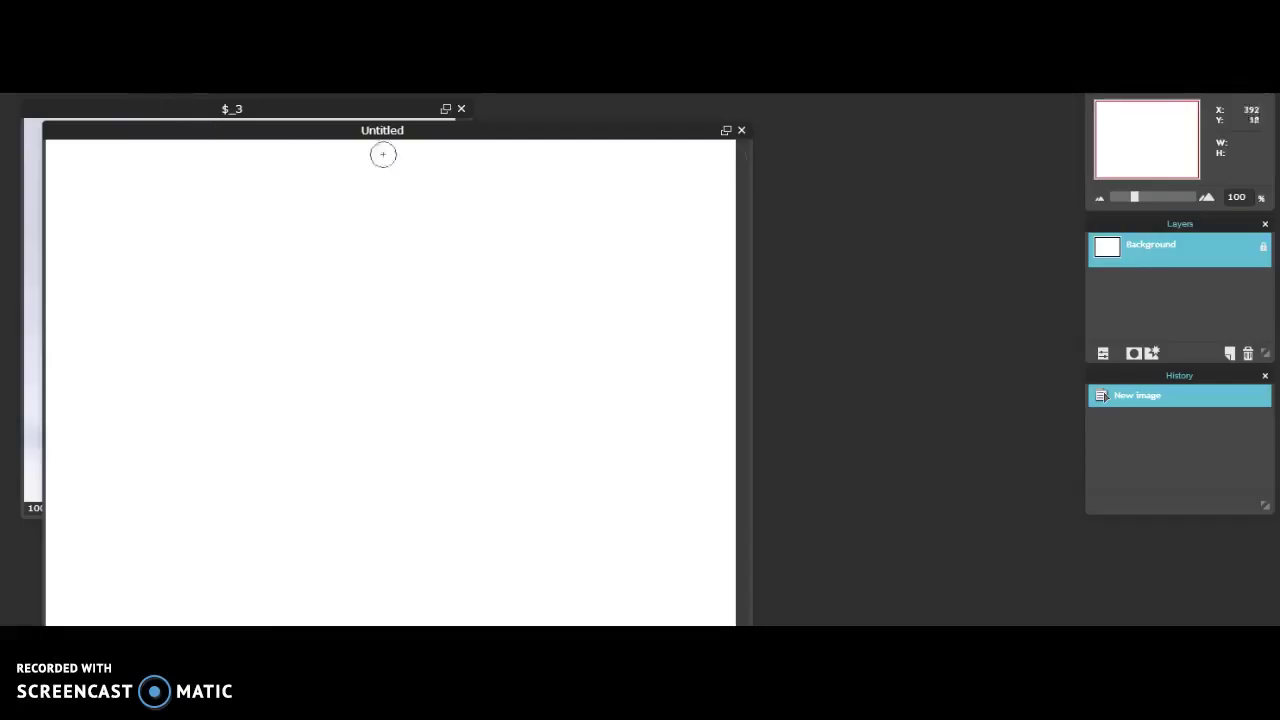
{"action": "left_click", "coordinate": [726, 130]}
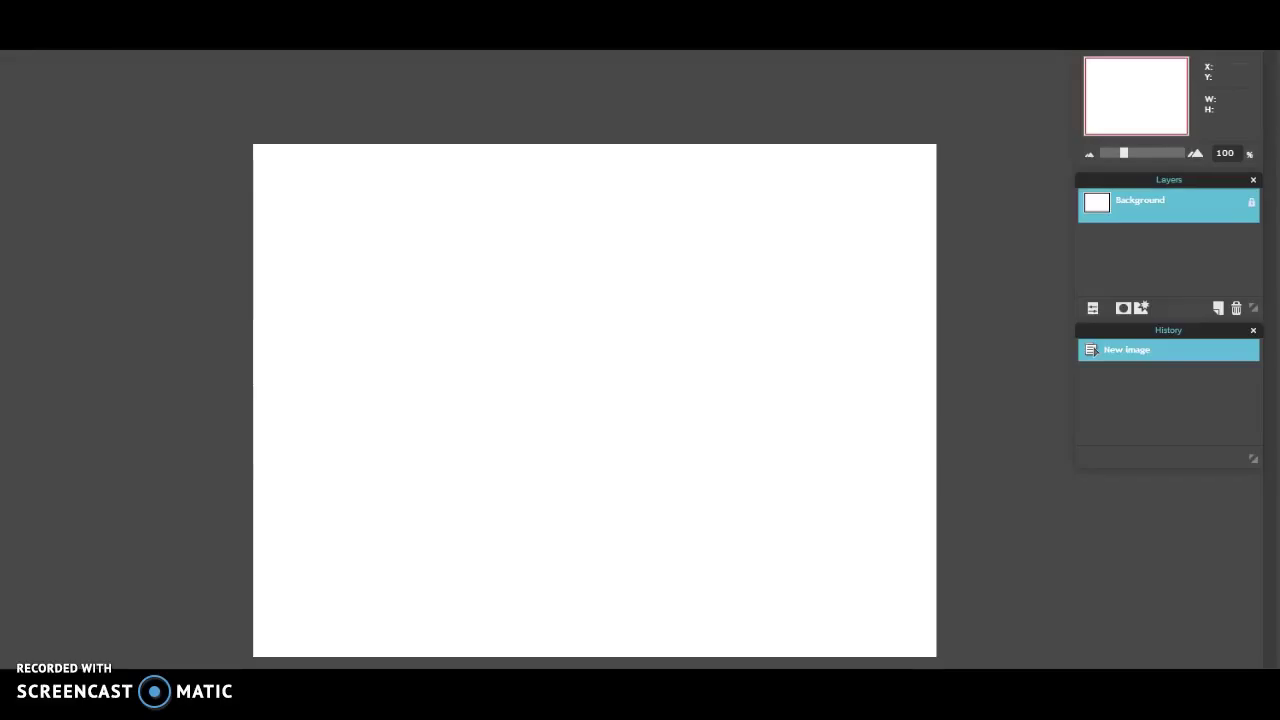
- Set the brush to the round 9-pixel preset and the paint colour to black (000000)
{"action": "left_click", "coordinate": [69, 50]}
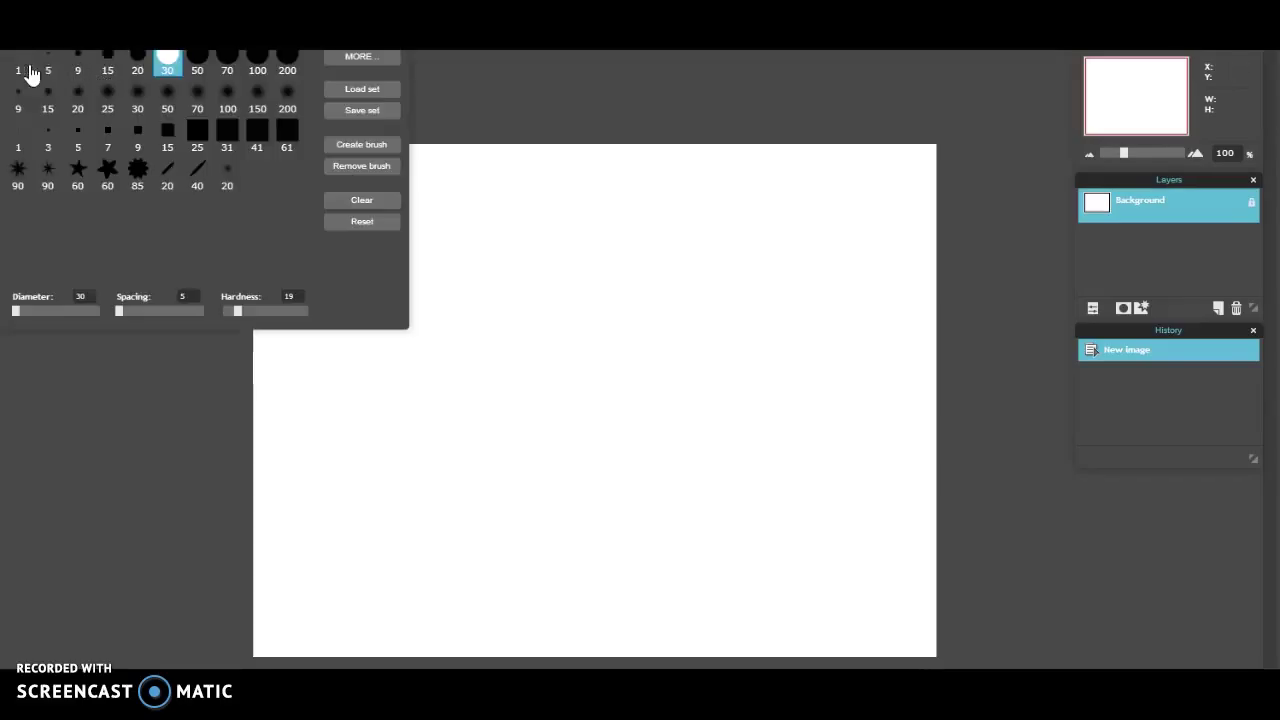
{"action": "left_click", "coordinate": [37, 68]}
{"action": "left_click", "coordinate": [80, 68]}
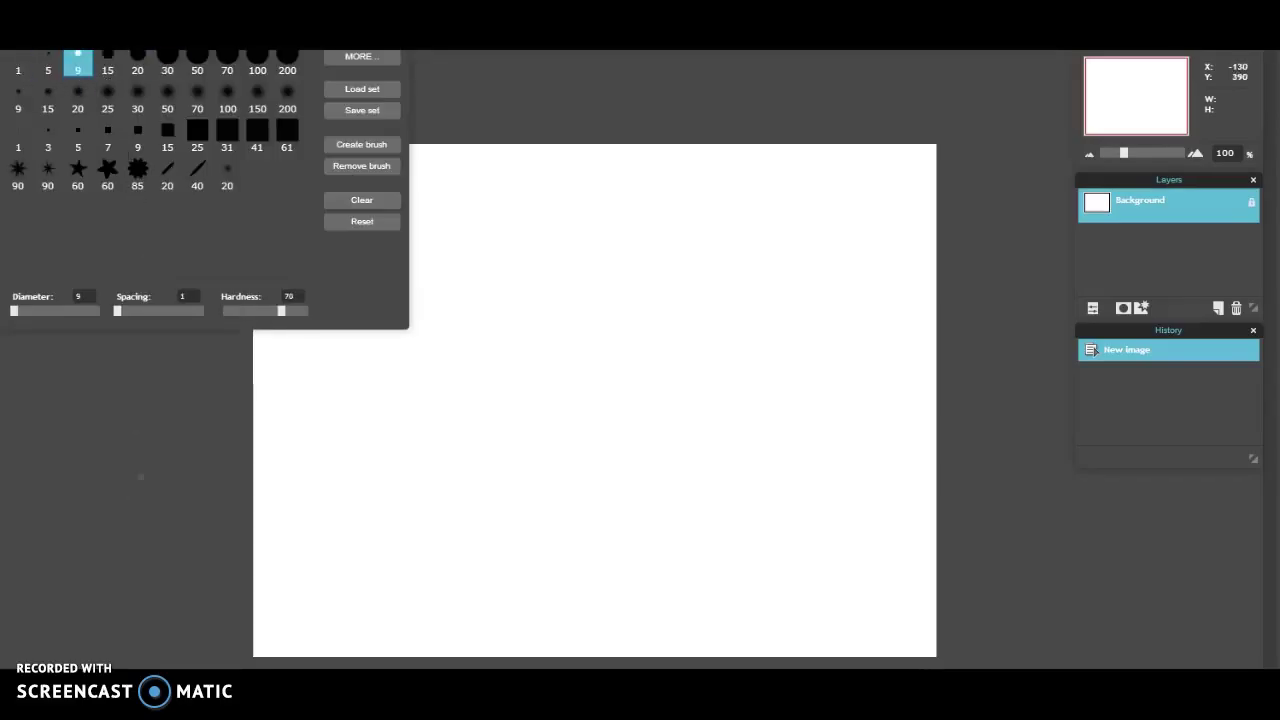
{"action": "left_click", "coordinate": [2, 472]}
{"action": "left_click_drag", "start_coordinate": [481, 329], "coordinate": [191, 326]}
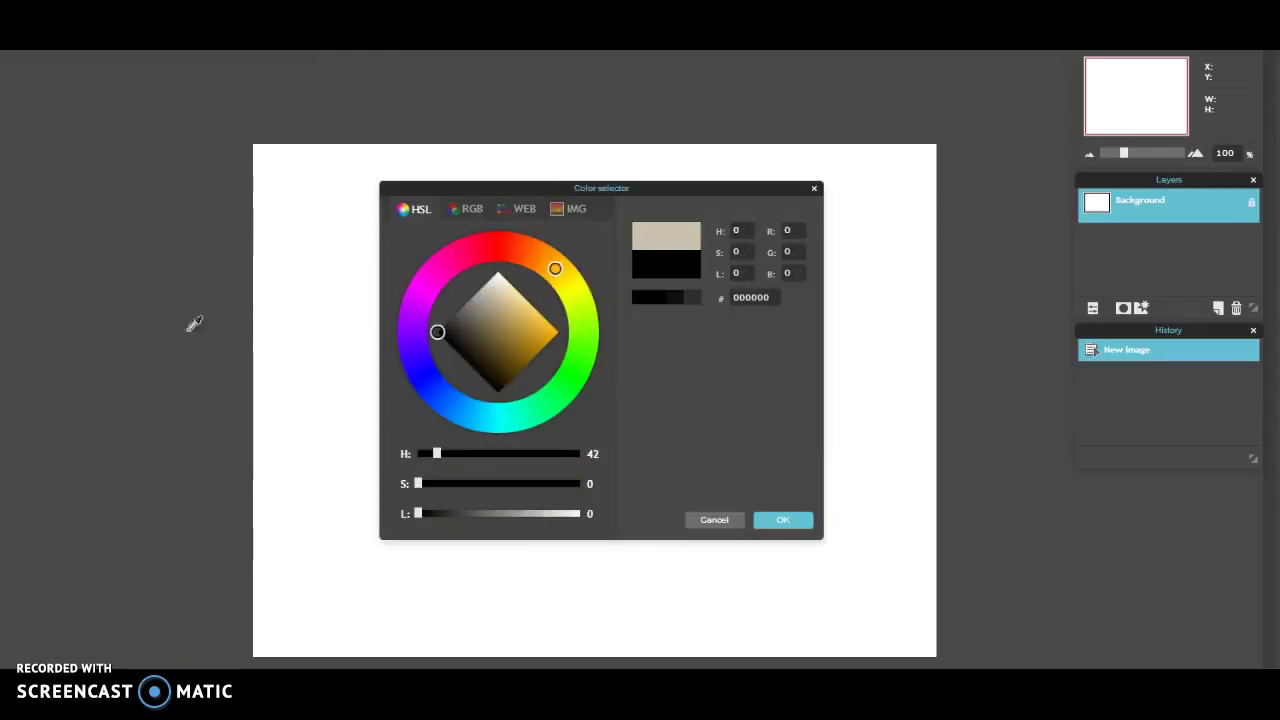
{"action": "left_click", "coordinate": [770, 519]}
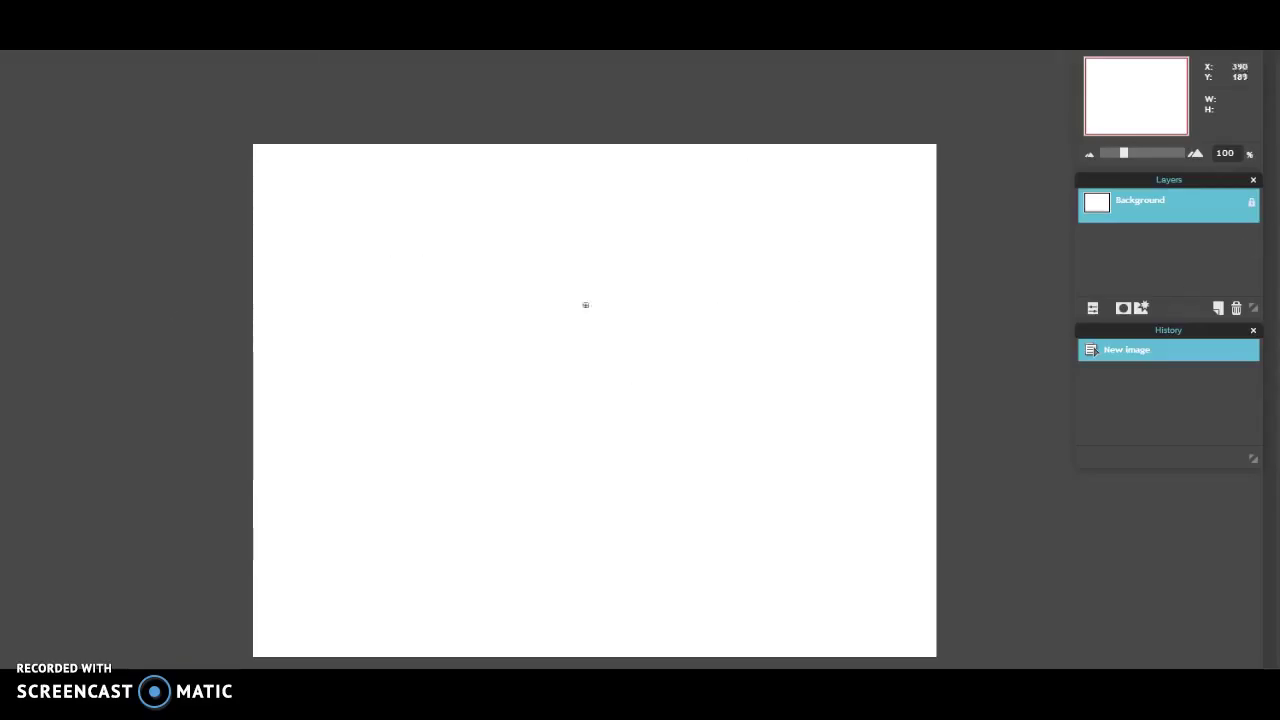
- Draw a black cat head outline with two ears and a neck, undoing the long leg and paw stroke
{"action": "mouse_move", "coordinate": [431, 332]}
{"action": "left_mouse_down"}
{"action": "mouse_move", "coordinate": [464, 291]}
{"action": "mouse_move", "coordinate": [480, 337]}
{"action": "mouse_move", "coordinate": [571, 354]}
{"action": "mouse_move", "coordinate": [578, 316]}
{"action": "mouse_move", "coordinate": [601, 308]}
{"action": "mouse_move", "coordinate": [615, 350]}
{"action": "mouse_move", "coordinate": [609, 406]}
{"action": "mouse_move", "coordinate": [586, 438]}
{"action": "mouse_move", "coordinate": [497, 456]}
{"action": "left_mouse_up"}
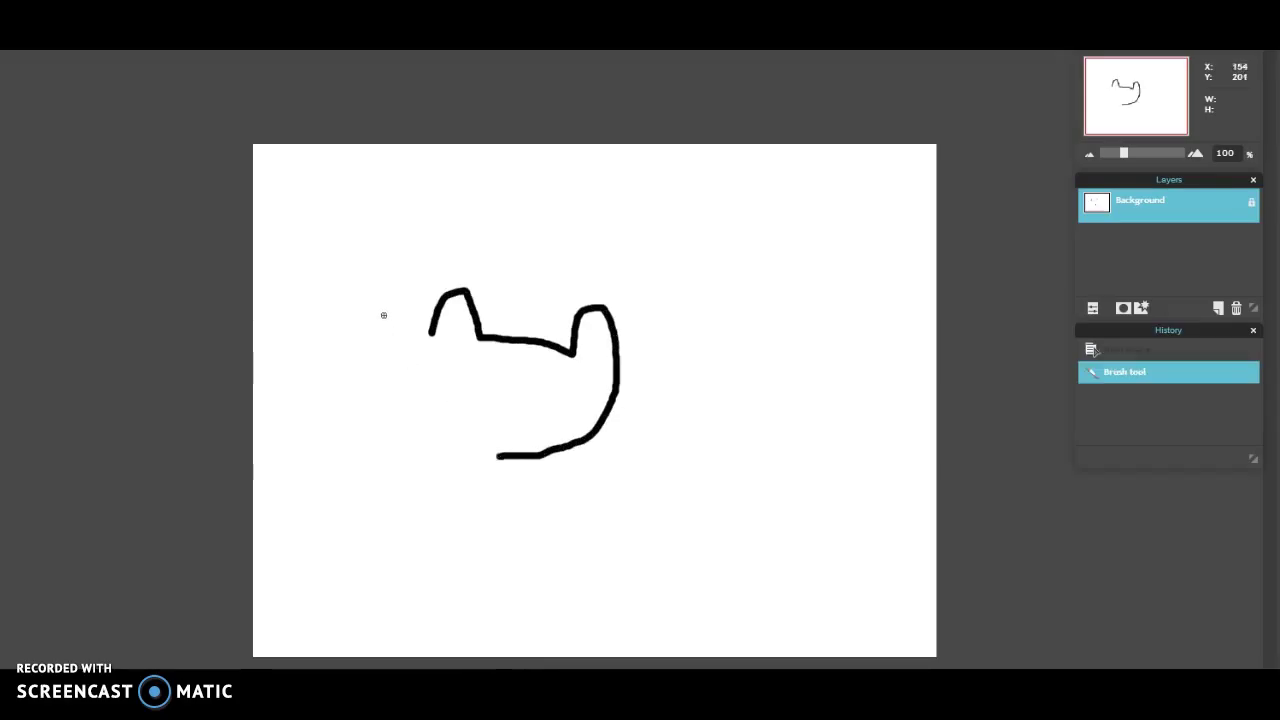
{"action": "mouse_move", "coordinate": [431, 328]}
{"action": "left_mouse_down"}
{"action": "mouse_move", "coordinate": [427, 398]}
{"action": "mouse_move", "coordinate": [466, 455]}
{"action": "mouse_move", "coordinate": [463, 492]}
{"action": "mouse_move", "coordinate": [506, 495]}
{"action": "mouse_move", "coordinate": [461, 538]}
{"action": "mouse_move", "coordinate": [465, 612]}
{"action": "left_mouse_up"}
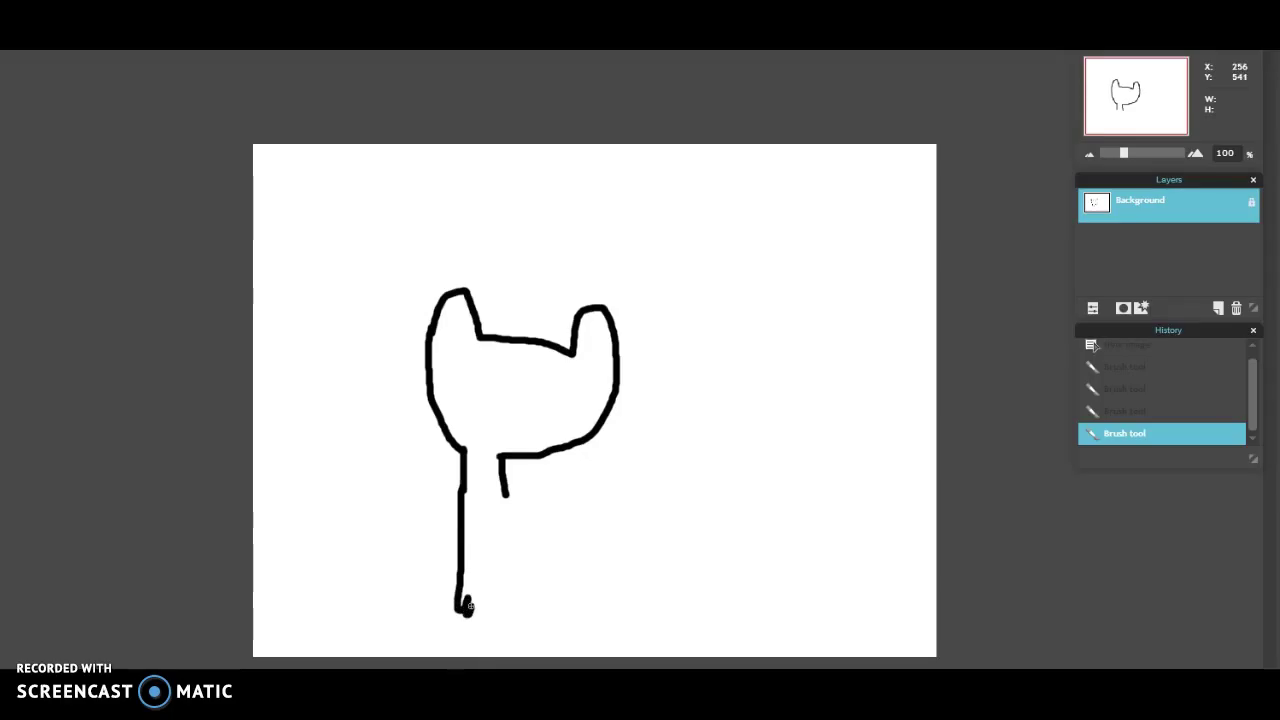
{"action": "left_click_drag", "start_coordinate": [481, 611], "coordinate": [480, 606]}
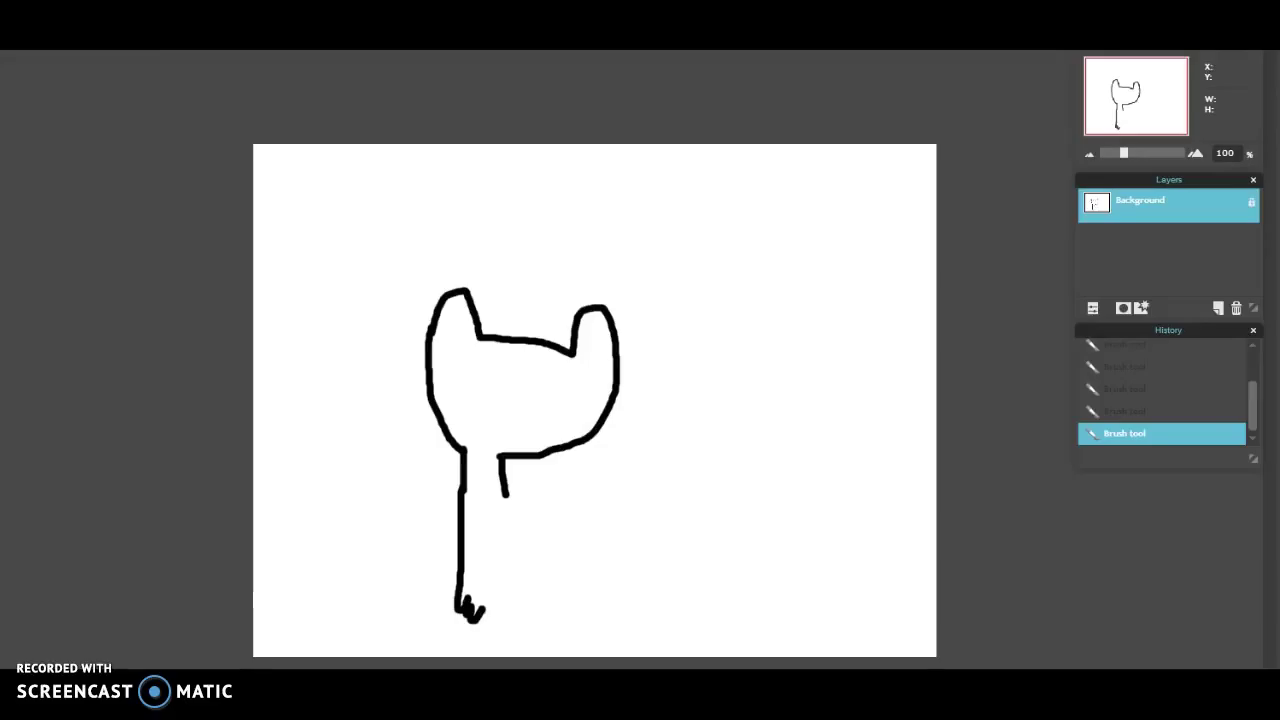
{"action": "key", "text": "ctrl+z"}
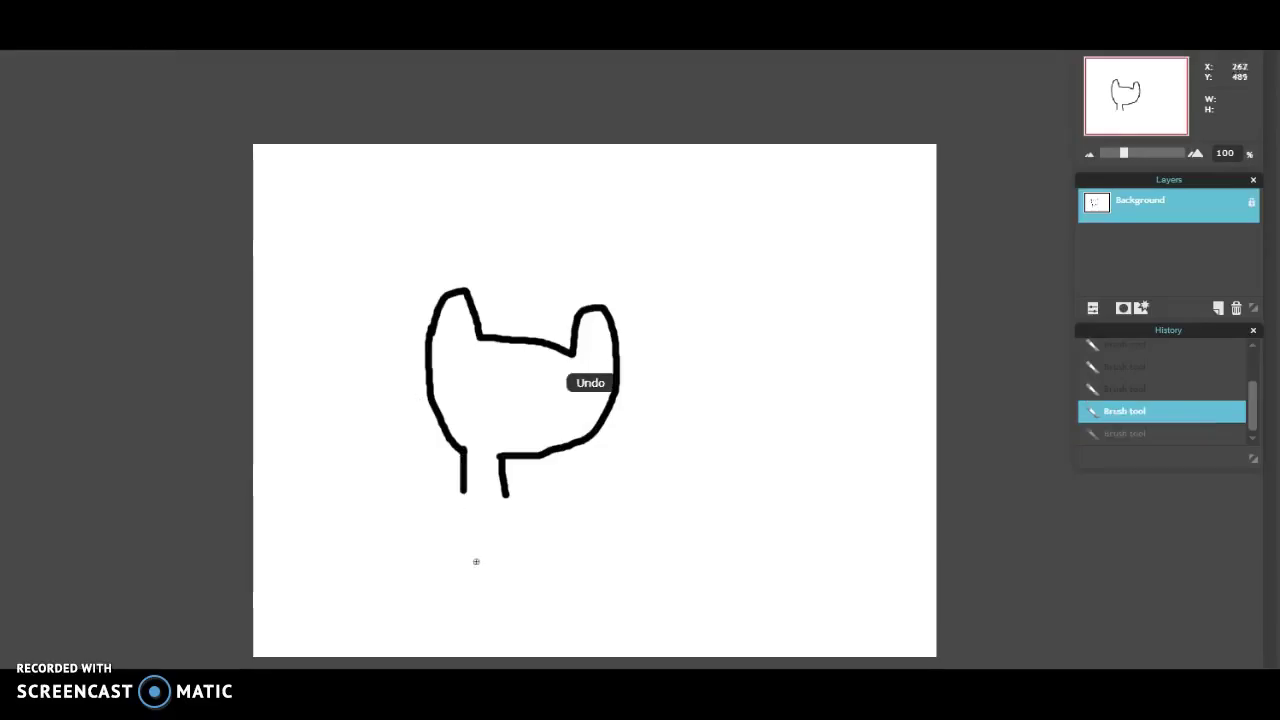
- Draw the cat's body below the neck with a chest marking, front legs, a rounded shape on each side and paw lines
{"action": "mouse_move", "coordinate": [464, 492]}
{"action": "left_mouse_down"}
{"action": "mouse_move", "coordinate": [466, 614]}
{"action": "mouse_move", "coordinate": [494, 606]}
{"action": "mouse_move", "coordinate": [501, 565]}
{"action": "mouse_move", "coordinate": [508, 624]}
{"action": "mouse_move", "coordinate": [531, 621]}
{"action": "mouse_move", "coordinate": [509, 486]}
{"action": "mouse_move", "coordinate": [450, 491]}
{"action": "mouse_move", "coordinate": [508, 494]}
{"action": "mouse_move", "coordinate": [473, 521]}
{"action": "mouse_move", "coordinate": [490, 555]}
{"action": "mouse_move", "coordinate": [512, 532]}
{"action": "mouse_move", "coordinate": [562, 543]}
{"action": "mouse_move", "coordinate": [584, 579]}
{"action": "mouse_move", "coordinate": [567, 592]}
{"action": "mouse_move", "coordinate": [516, 578]}
{"action": "left_mouse_up"}
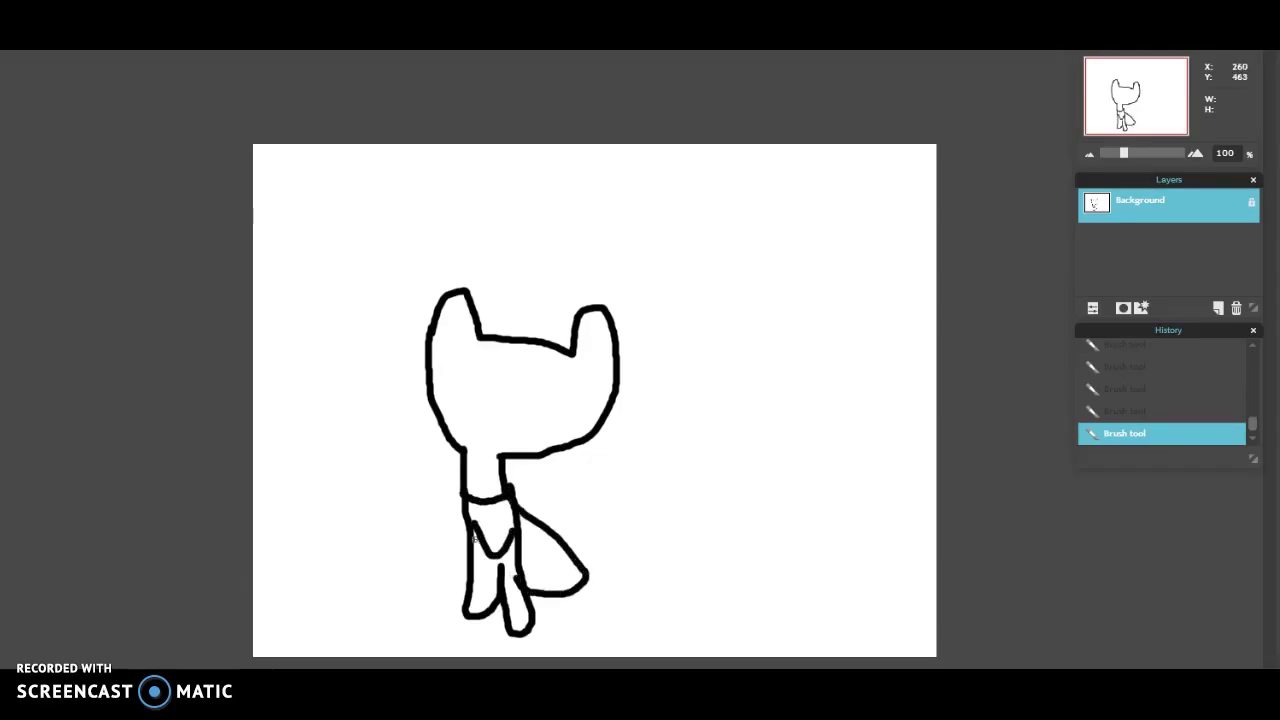
{"action": "mouse_move", "coordinate": [457, 493]}
{"action": "left_mouse_down"}
{"action": "mouse_move", "coordinate": [432, 562]}
{"action": "mouse_move", "coordinate": [467, 564]}
{"action": "left_mouse_up"}
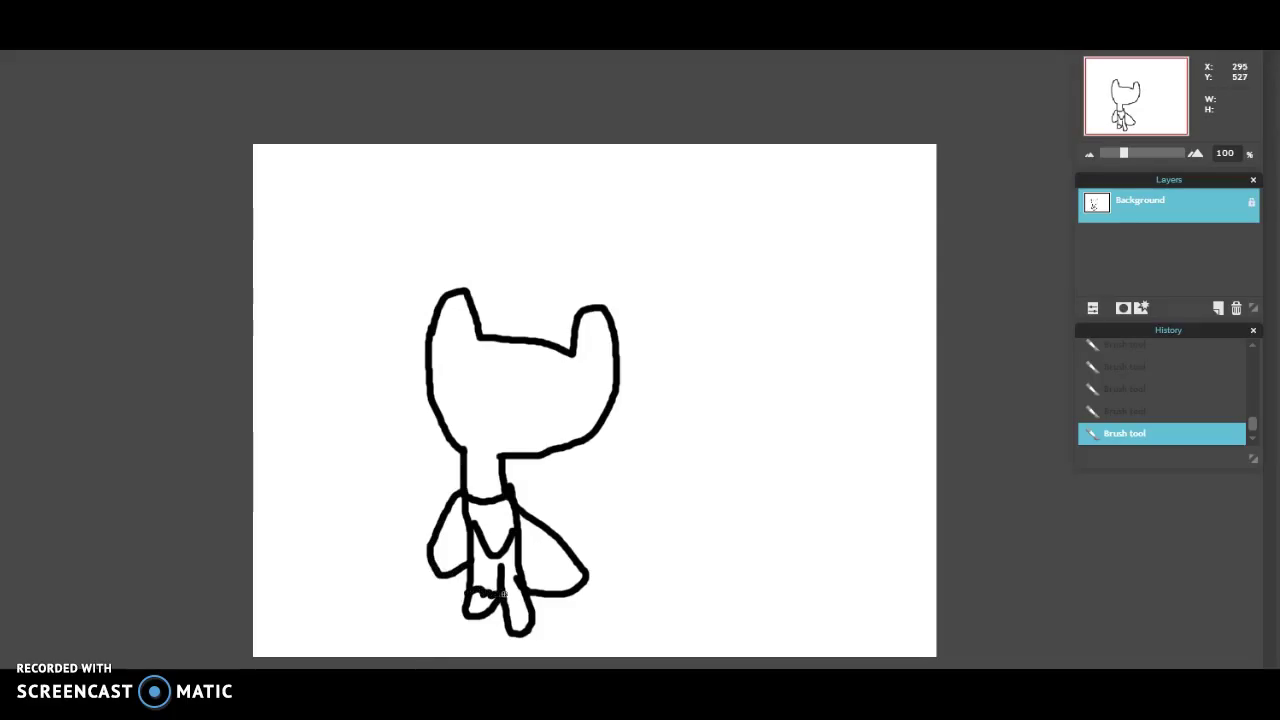
{"action": "mouse_move", "coordinate": [529, 581]}
{"action": "left_mouse_down"}
{"action": "mouse_move", "coordinate": [536, 590]}
{"action": "mouse_move", "coordinate": [568, 548]}
{"action": "left_mouse_up"}
{"action": "left_click_drag", "start_coordinate": [433, 542], "coordinate": [448, 546]}
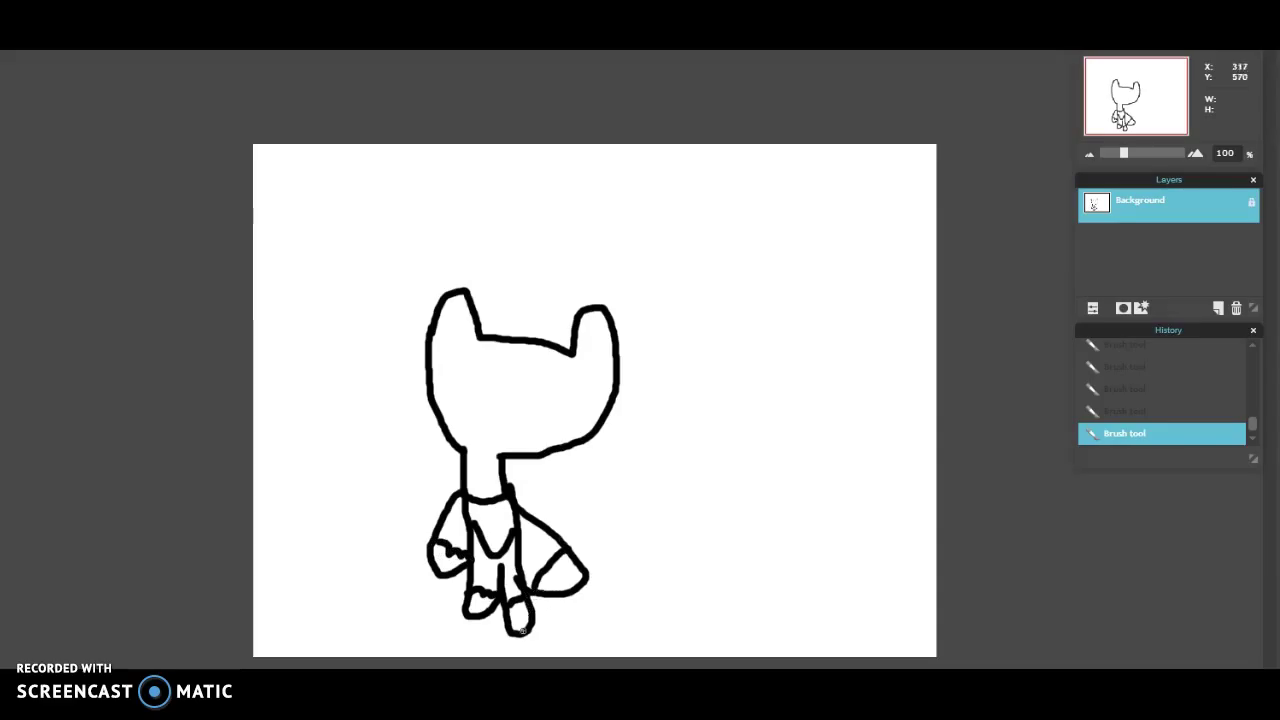
{"action": "mouse_move", "coordinate": [574, 585]}
{"action": "left_mouse_down"}
{"action": "mouse_move", "coordinate": [541, 581]}
{"action": "mouse_move", "coordinate": [554, 563]}
{"action": "mouse_move", "coordinate": [586, 586]}
{"action": "left_mouse_up"}
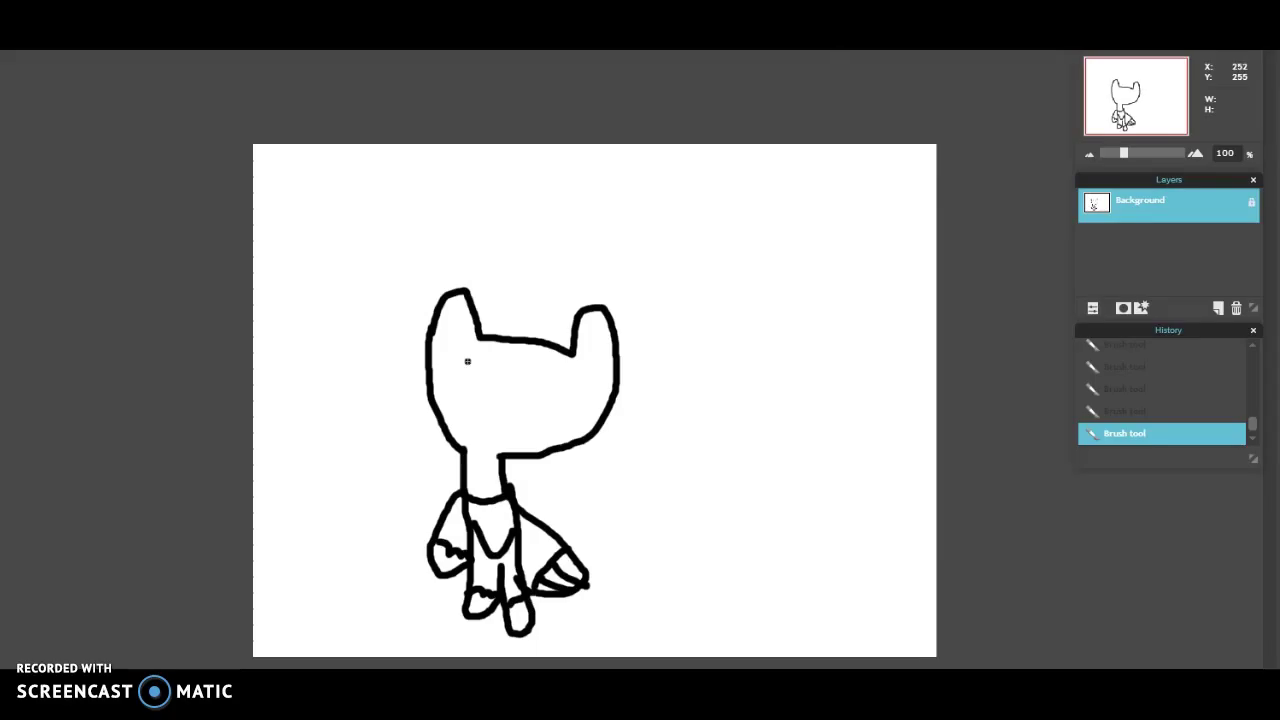
- Draw two black almond-shaped eyes with thick outer corners and dot pupils, plus a small triangular nose and mouth on the cat's head
{"action": "mouse_move", "coordinate": [456, 351]}
{"action": "left_mouse_down"}
{"action": "mouse_move", "coordinate": [489, 384]}
{"action": "mouse_move", "coordinate": [460, 389]}
{"action": "mouse_move", "coordinate": [441, 342]}
{"action": "mouse_move", "coordinate": [460, 356]}
{"action": "left_mouse_up"}
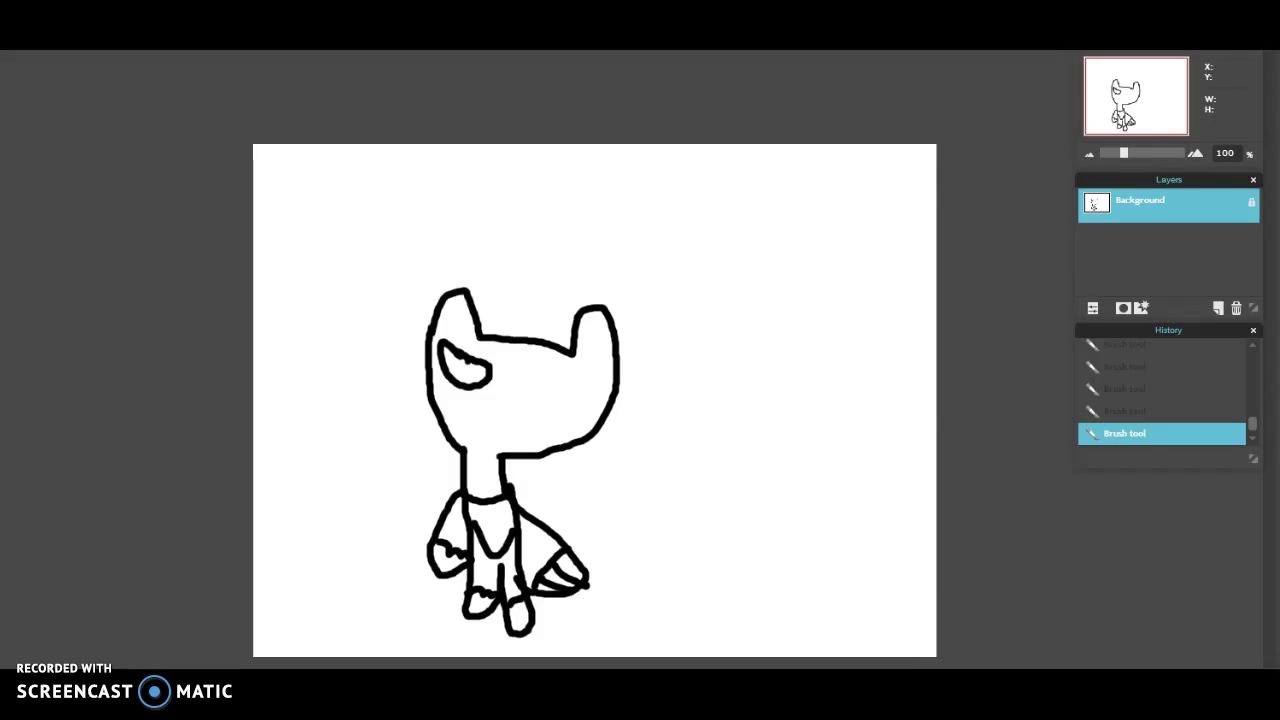
{"action": "left_click", "coordinate": [468, 371]}
{"action": "mouse_move", "coordinate": [566, 372]}
{"action": "left_mouse_down"}
{"action": "mouse_move", "coordinate": [580, 364]}
{"action": "mouse_move", "coordinate": [567, 398]}
{"action": "mouse_move", "coordinate": [534, 396]}
{"action": "mouse_move", "coordinate": [545, 366]}
{"action": "mouse_move", "coordinate": [578, 386]}
{"action": "mouse_move", "coordinate": [577, 372]}
{"action": "left_mouse_up"}
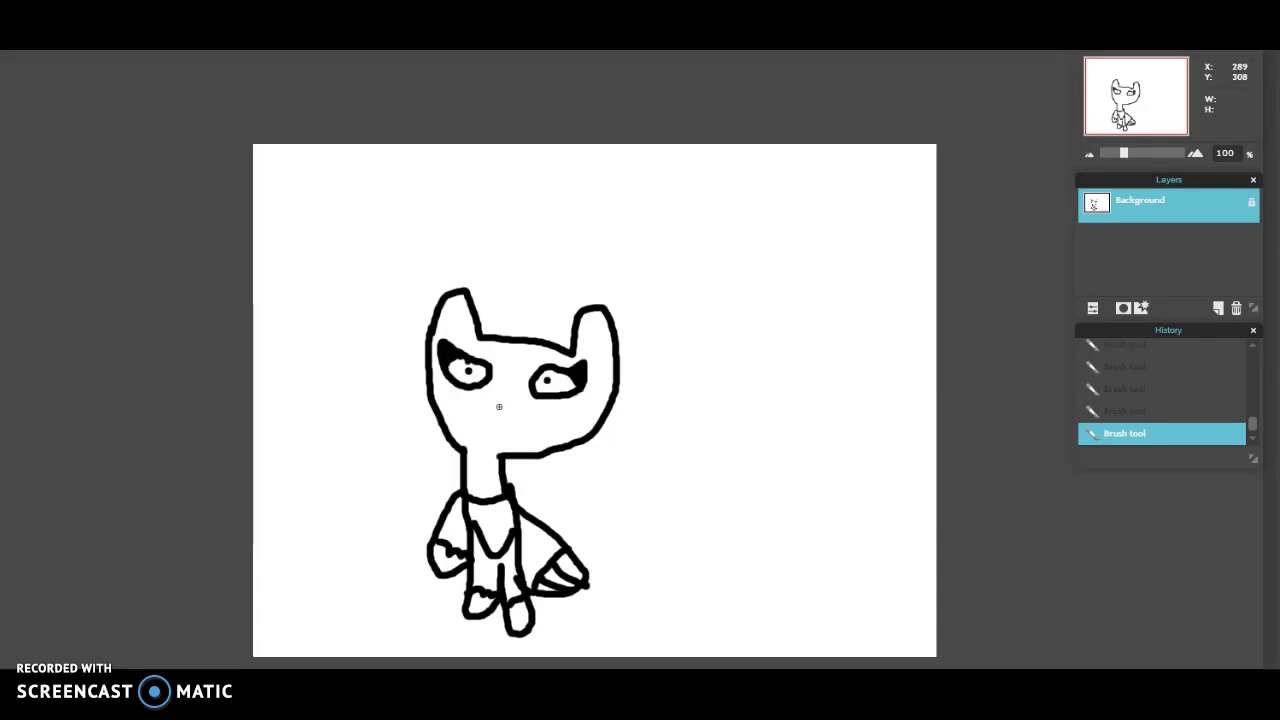
{"action": "mouse_move", "coordinate": [497, 406]}
{"action": "left_mouse_down"}
{"action": "mouse_move", "coordinate": [490, 390]}
{"action": "mouse_move", "coordinate": [514, 394]}
{"action": "mouse_move", "coordinate": [500, 432]}
{"action": "mouse_move", "coordinate": [490, 428]}
{"action": "mouse_move", "coordinate": [516, 420]}
{"action": "left_mouse_up"}
- Set the paint colour to light pink (eda4dc) and paint pads on the cat's three front paws
{"action": "left_click", "coordinate": [2, 360]}
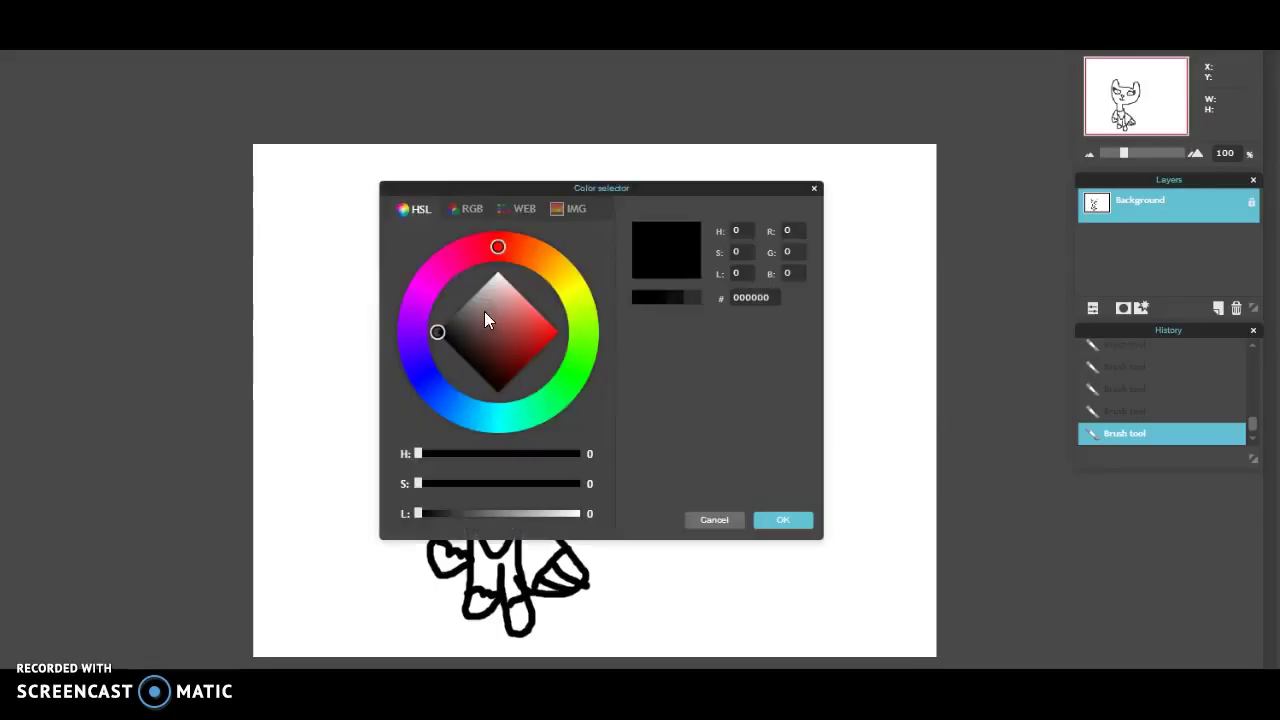
{"action": "left_click", "coordinate": [425, 292]}
{"action": "left_click_drag", "start_coordinate": [505, 312], "coordinate": [509, 294]}
{"action": "mouse_move", "coordinate": [423, 289]}
{"action": "left_mouse_down"}
{"action": "mouse_move", "coordinate": [444, 268]}
{"action": "mouse_move", "coordinate": [420, 318]}
{"action": "mouse_move", "coordinate": [439, 264]}
{"action": "mouse_move", "coordinate": [424, 288]}
{"action": "mouse_move", "coordinate": [434, 274]}
{"action": "left_mouse_up"}
{"action": "left_click", "coordinate": [528, 331]}
{"action": "left_click_drag", "start_coordinate": [528, 330], "coordinate": [514, 294]}
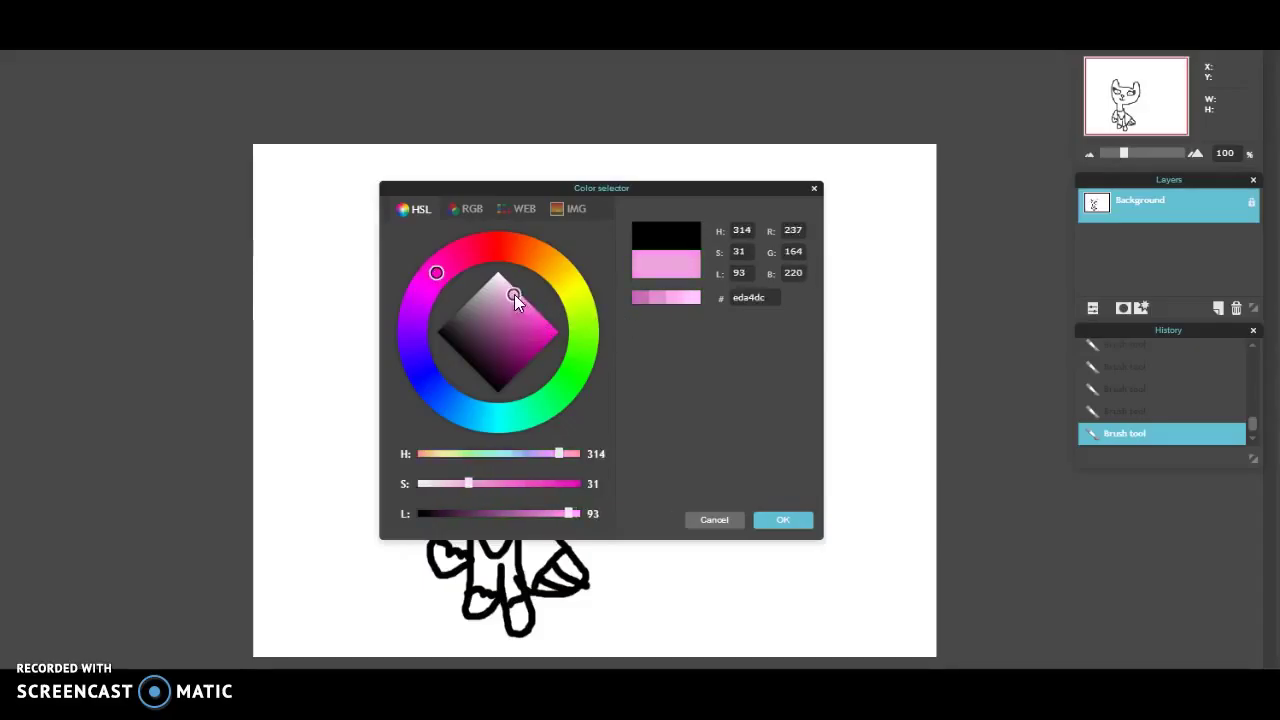
{"action": "left_click", "coordinate": [789, 519]}
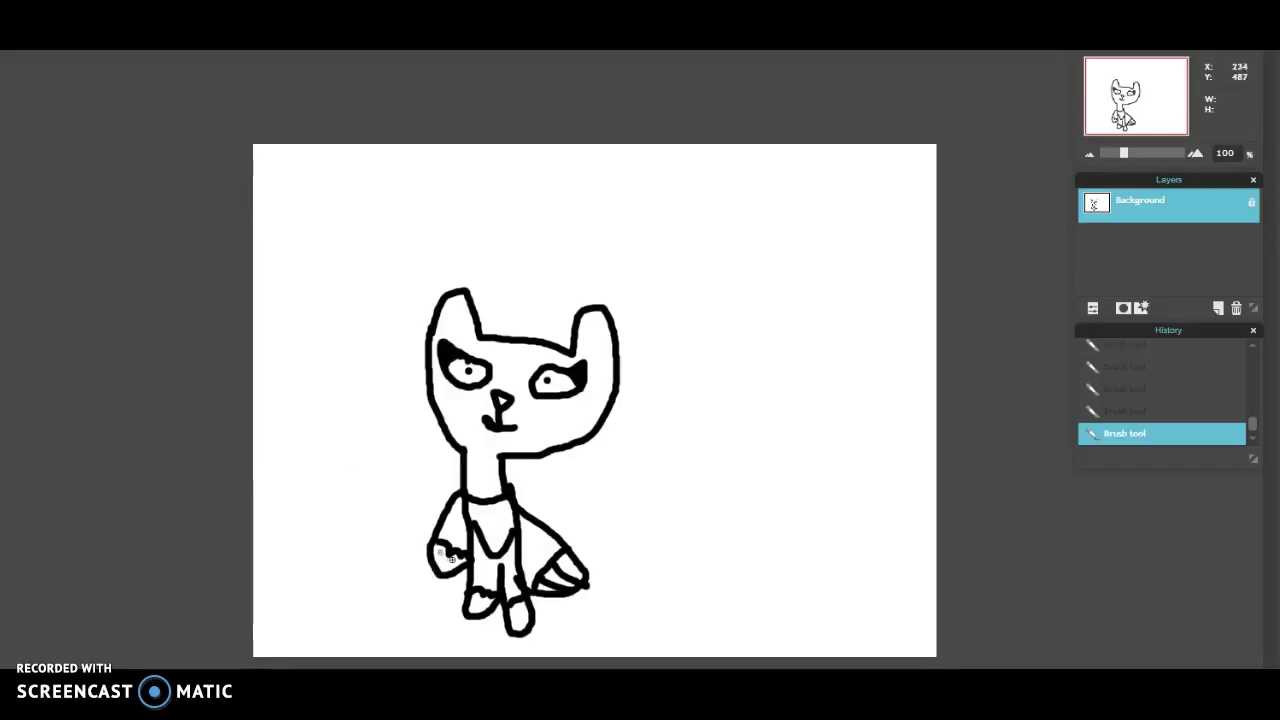
{"action": "left_click_drag", "start_coordinate": [436, 563], "coordinate": [446, 567]}
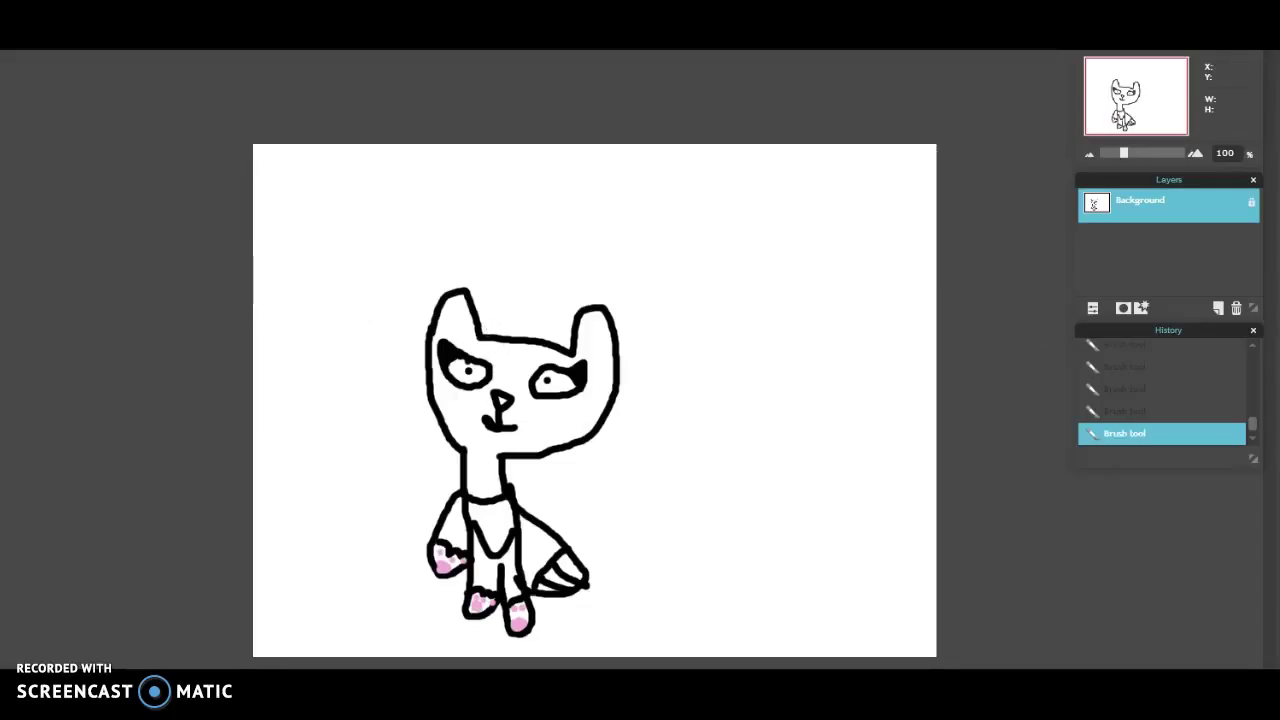
- Switch to a small round brush preset and set the paint colour to light blue (c1f1f5)
{"action": "left_click", "coordinate": [20, 5]}
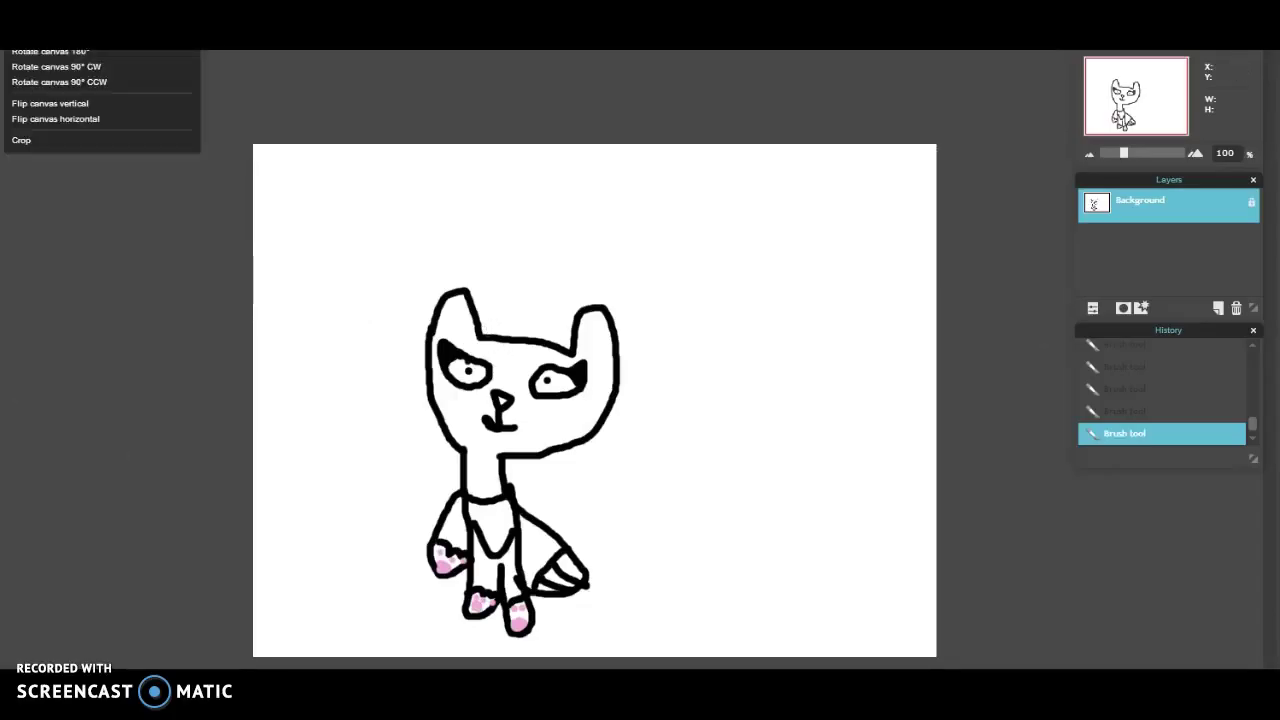
{"action": "left_click", "coordinate": [20, 5]}
{"action": "left_click", "coordinate": [10, 40]}
{"action": "left_click", "coordinate": [9, 70]}
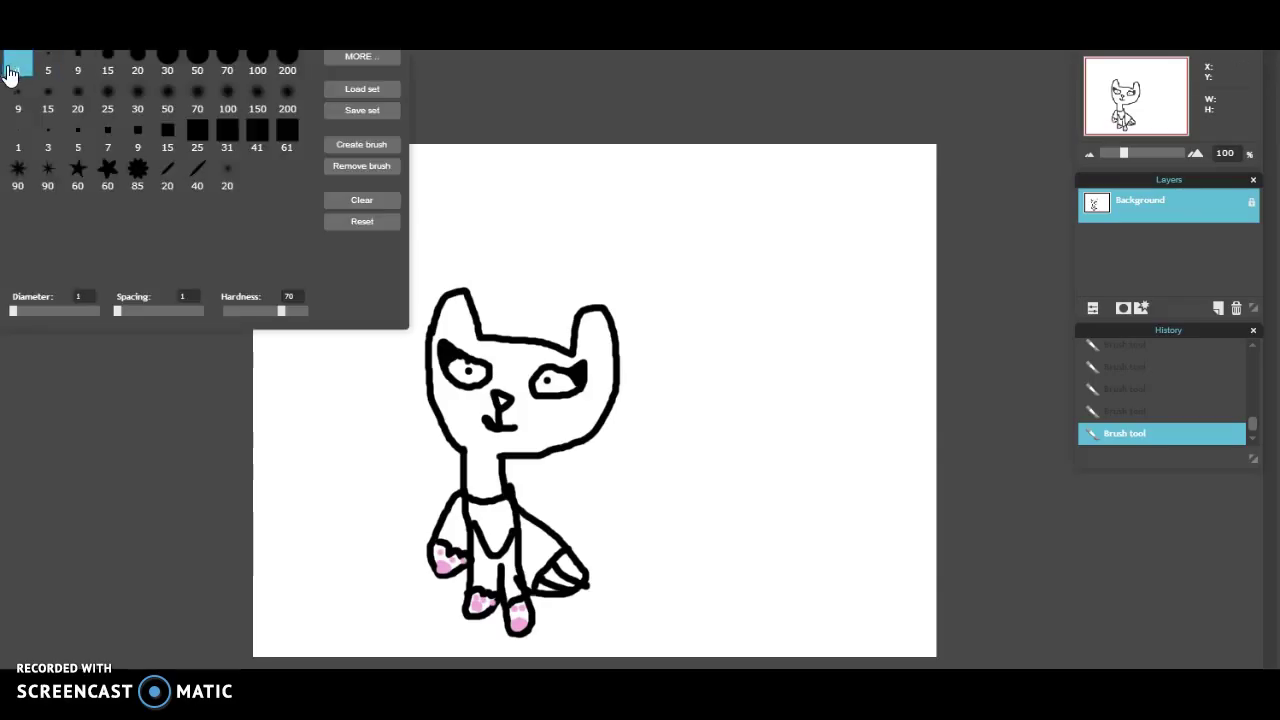
{"action": "left_click", "coordinate": [20, 390]}
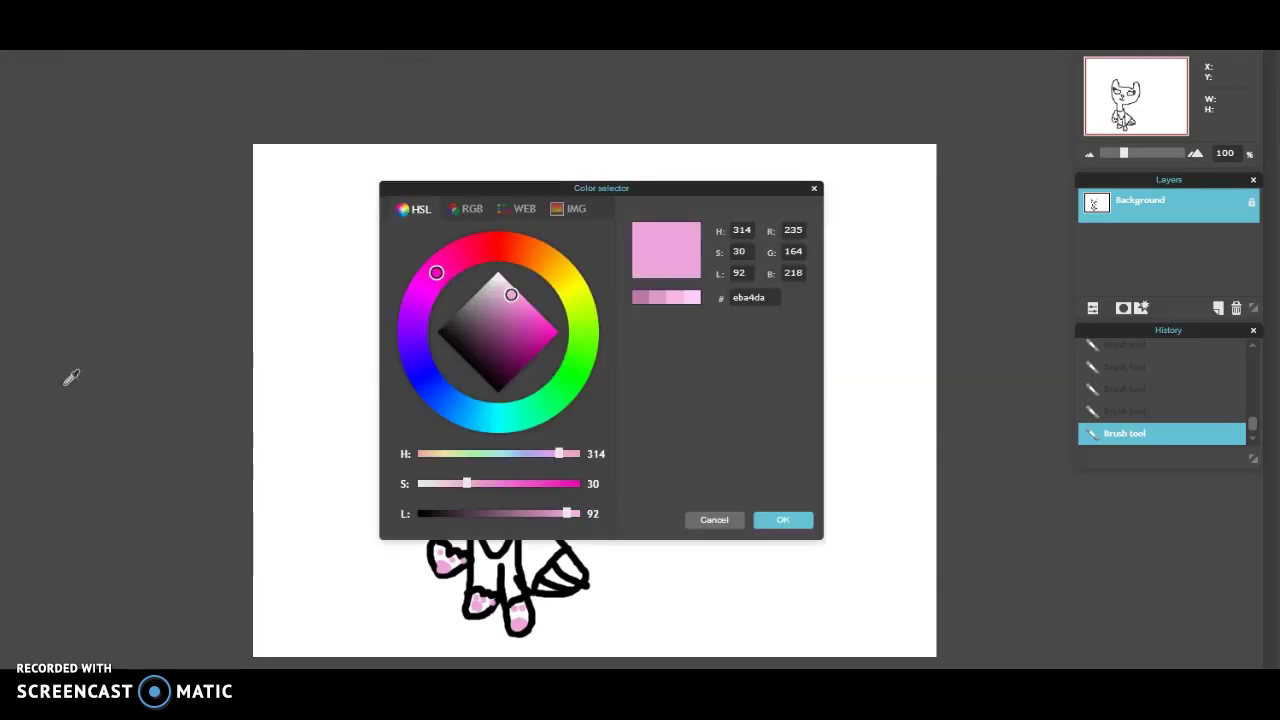
{"action": "left_click", "coordinate": [492, 419]}
{"action": "left_click", "coordinate": [509, 339]}
{"action": "left_click_drag", "start_coordinate": [509, 338], "coordinate": [509, 287]}
{"action": "left_click", "coordinate": [784, 522]}
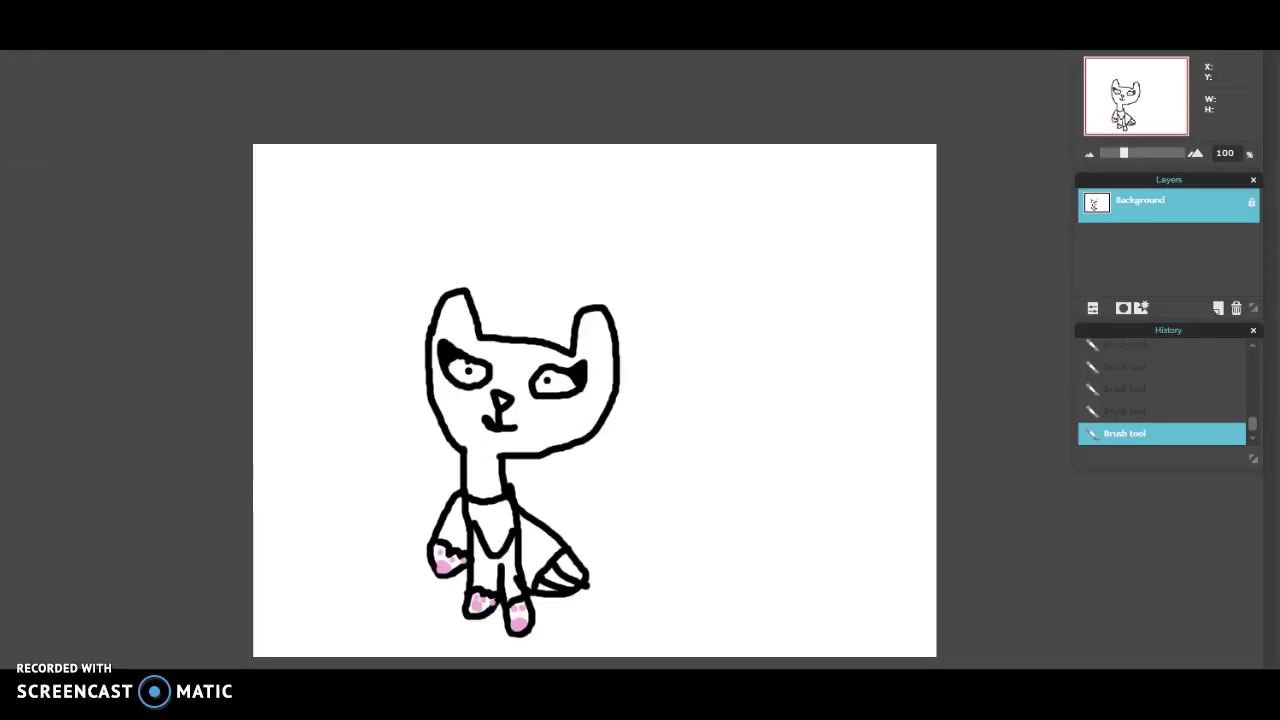
{"action": "left_click", "coordinate": [58, 45]}
{"action": "left_click", "coordinate": [56, 68]}
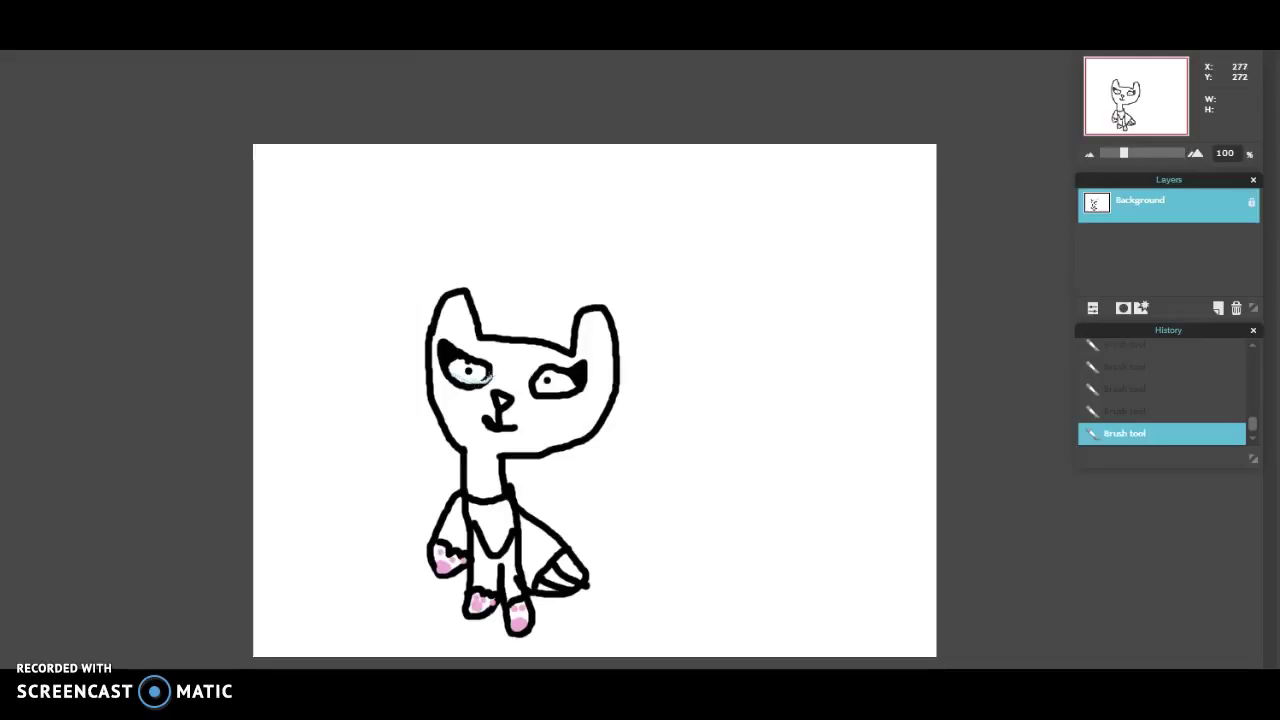
- Undo the light blue brush strokes in the eye on the cat's left-hand side
{"action": "left_click", "coordinate": [8, 45]}
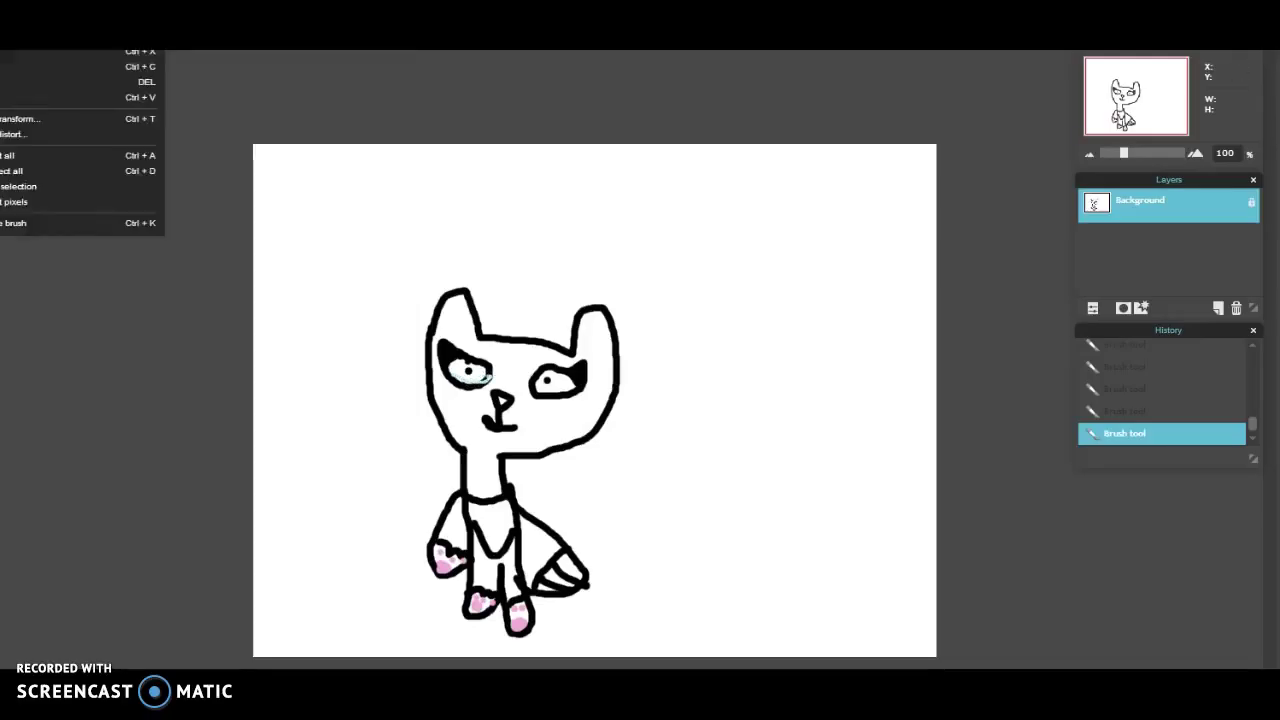
{"action": "left_click", "coordinate": [40, 48]}
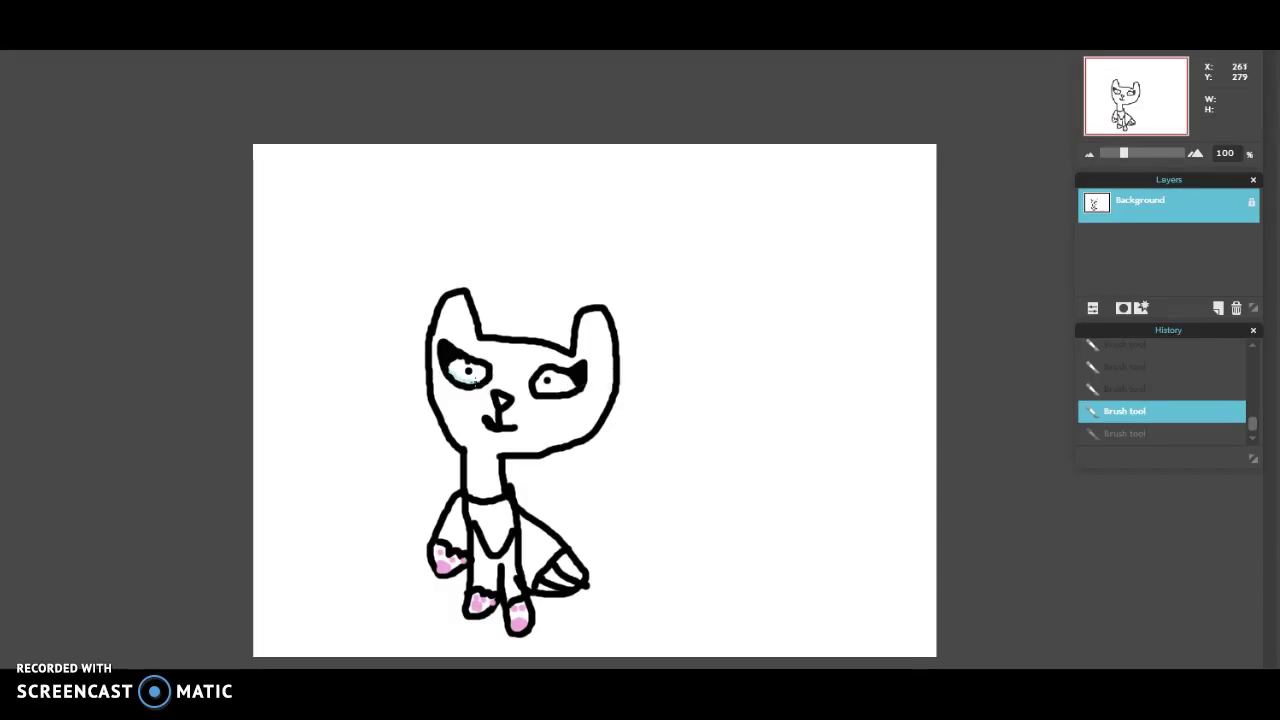
{"action": "key", "text": "ctrl+y"}
{"action": "key", "text": "ctrl+z"}
- Fill both eyes with light blue using the Paint Bucket, and undo both fills
{"action": "left_click", "coordinate": [455, 370]}
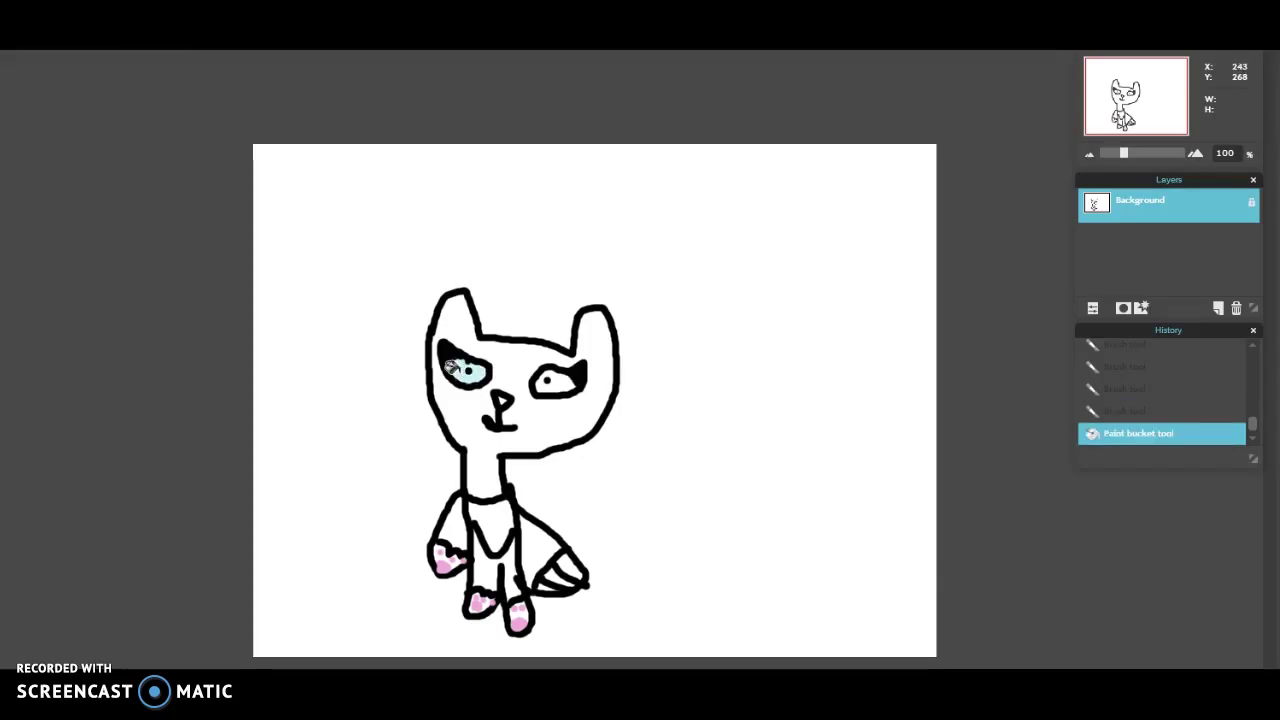
{"action": "left_click", "coordinate": [545, 373]}
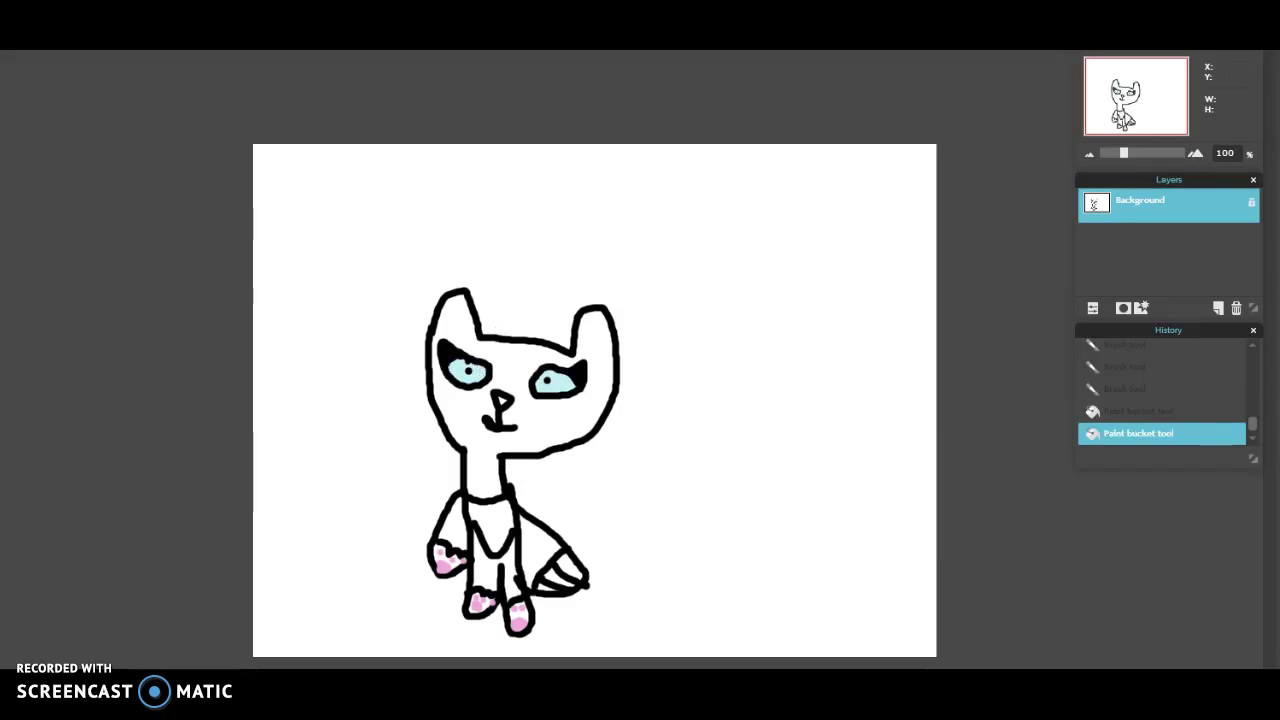
{"action": "left_click", "coordinate": [10, 48]}
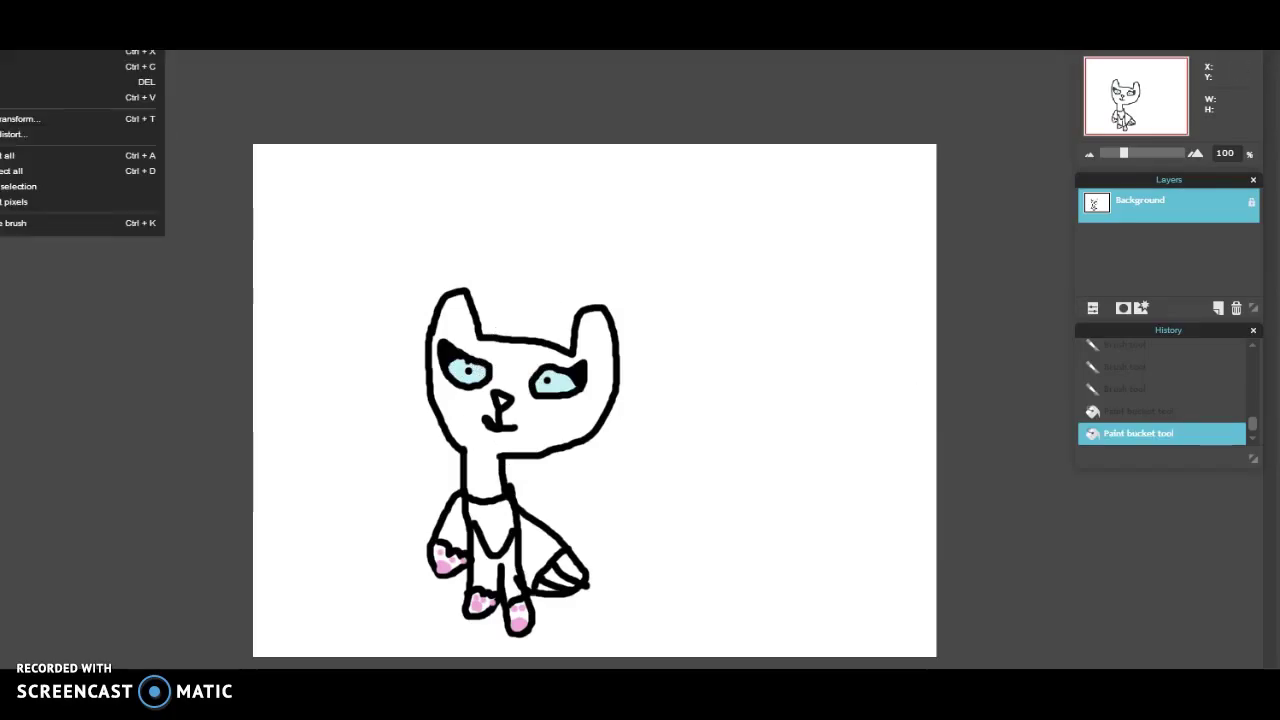
{"action": "key", "text": "ctrl+z"}
{"action": "key", "text": "ctrl+z"}
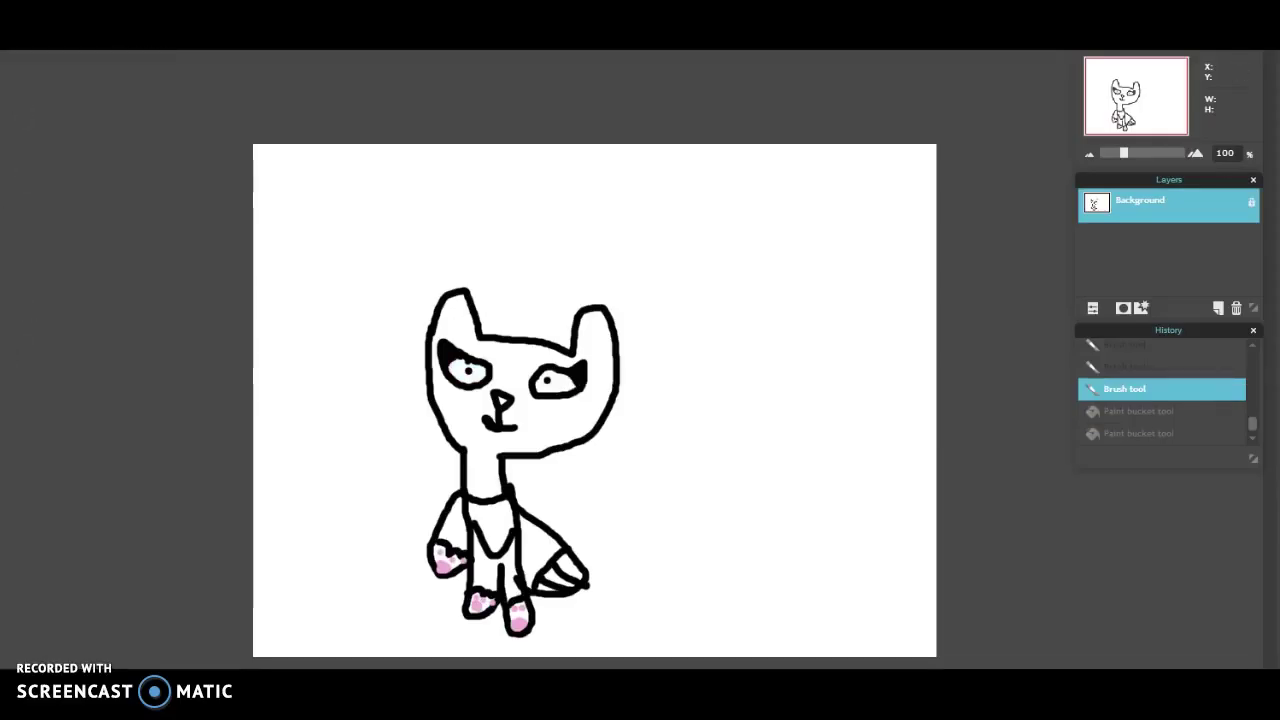
- Set the paint colour to a slightly deeper light blue (a8e9ed) and fill the canvas background around the cat with it
{"action": "left_click", "coordinate": [5, 398]}
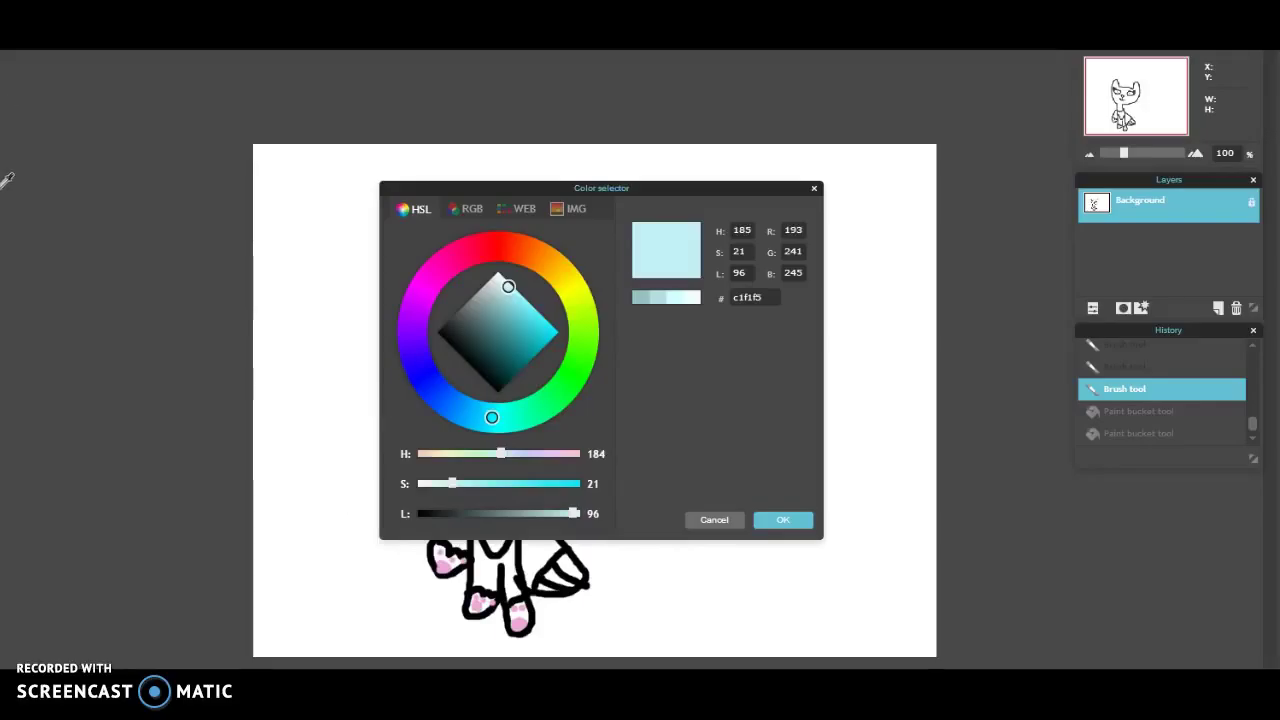
{"action": "left_click", "coordinate": [289, 290]}
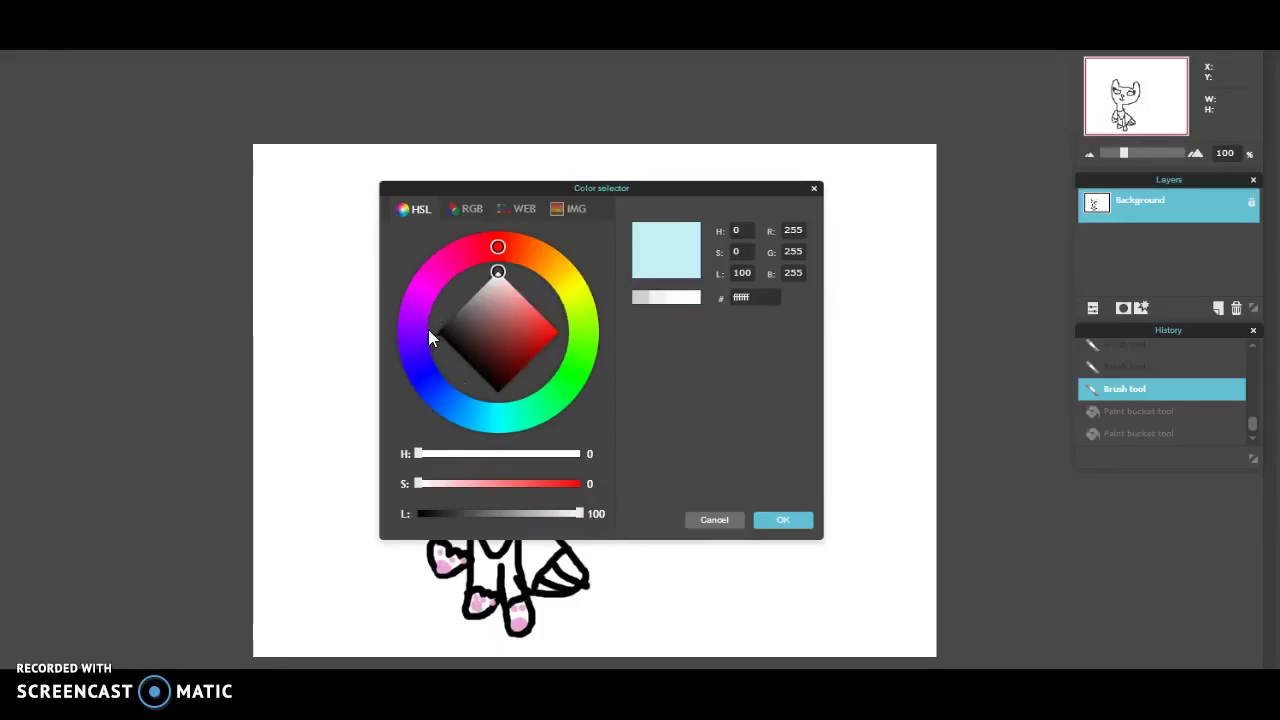
{"action": "left_click", "coordinate": [492, 418]}
{"action": "left_click", "coordinate": [511, 289]}
{"action": "left_click", "coordinate": [512, 294]}
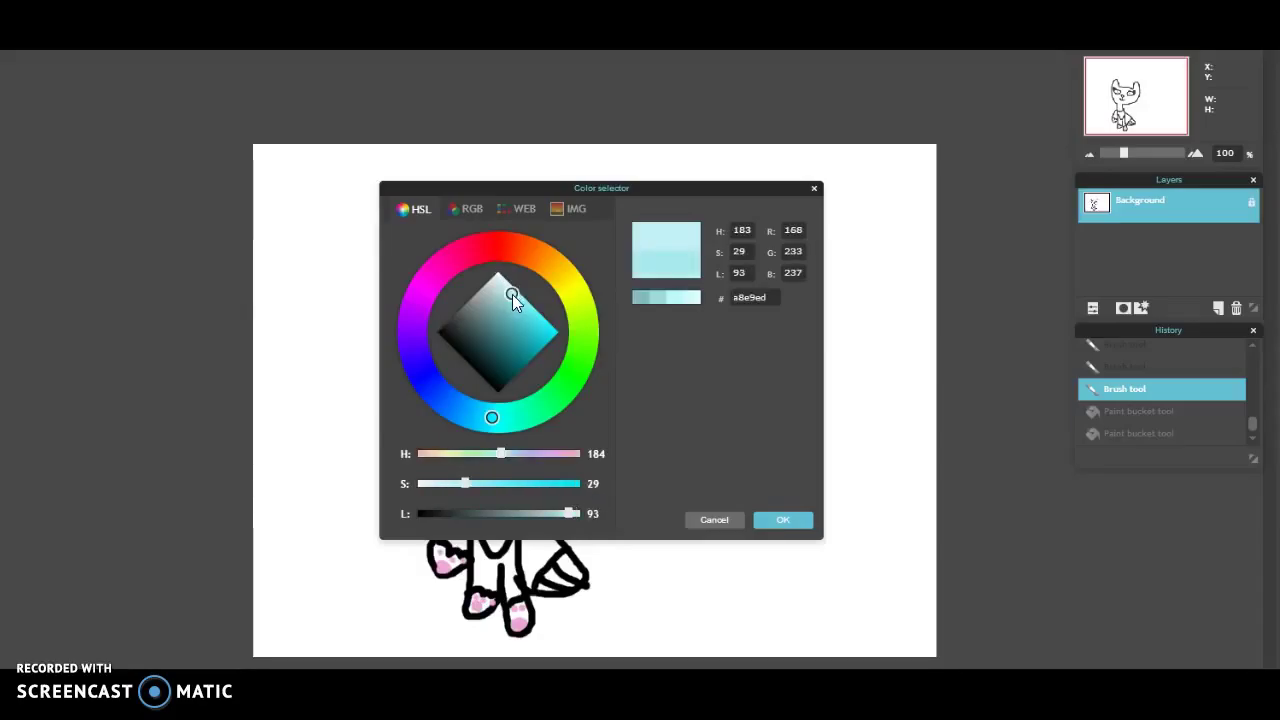
{"action": "left_click", "coordinate": [784, 521]}
{"action": "left_click", "coordinate": [638, 492]}
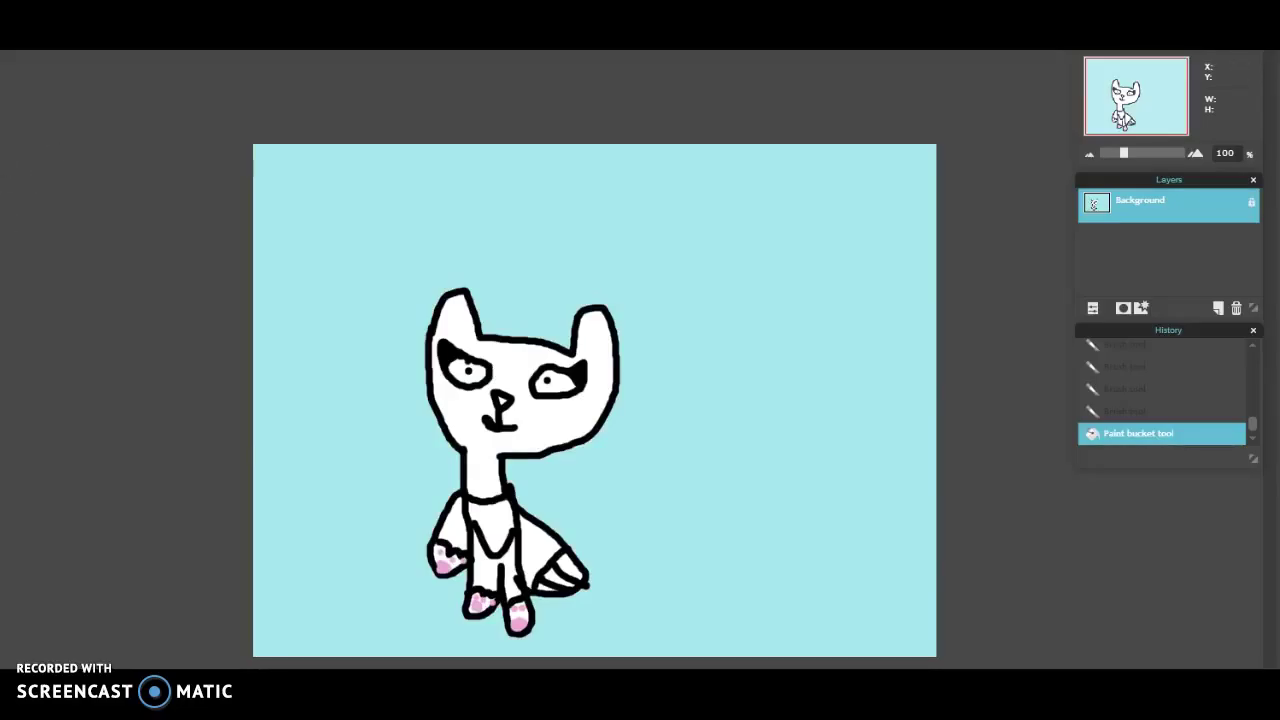
- Set the paint colour to black (000000) and draw a thin curved iris line inside each eye
{"action": "left_click", "coordinate": [4, 404]}
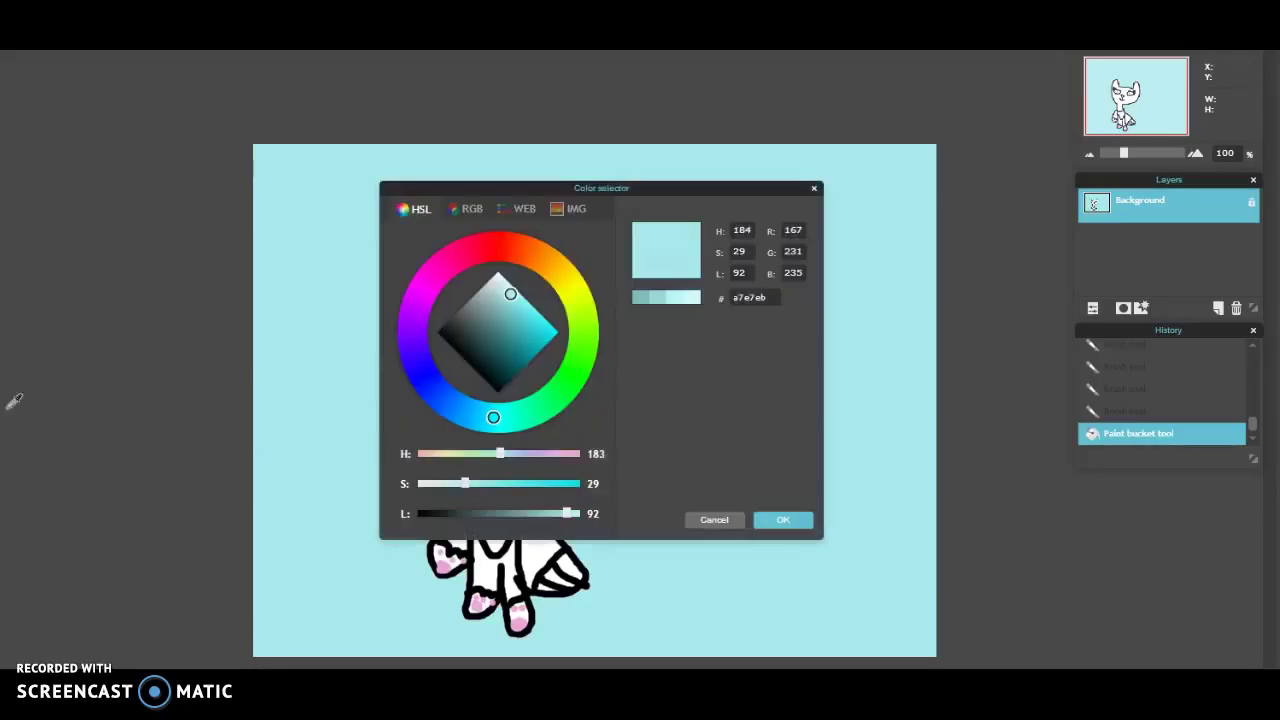
{"action": "left_click", "coordinate": [462, 330]}
{"action": "left_click", "coordinate": [28, 572]}
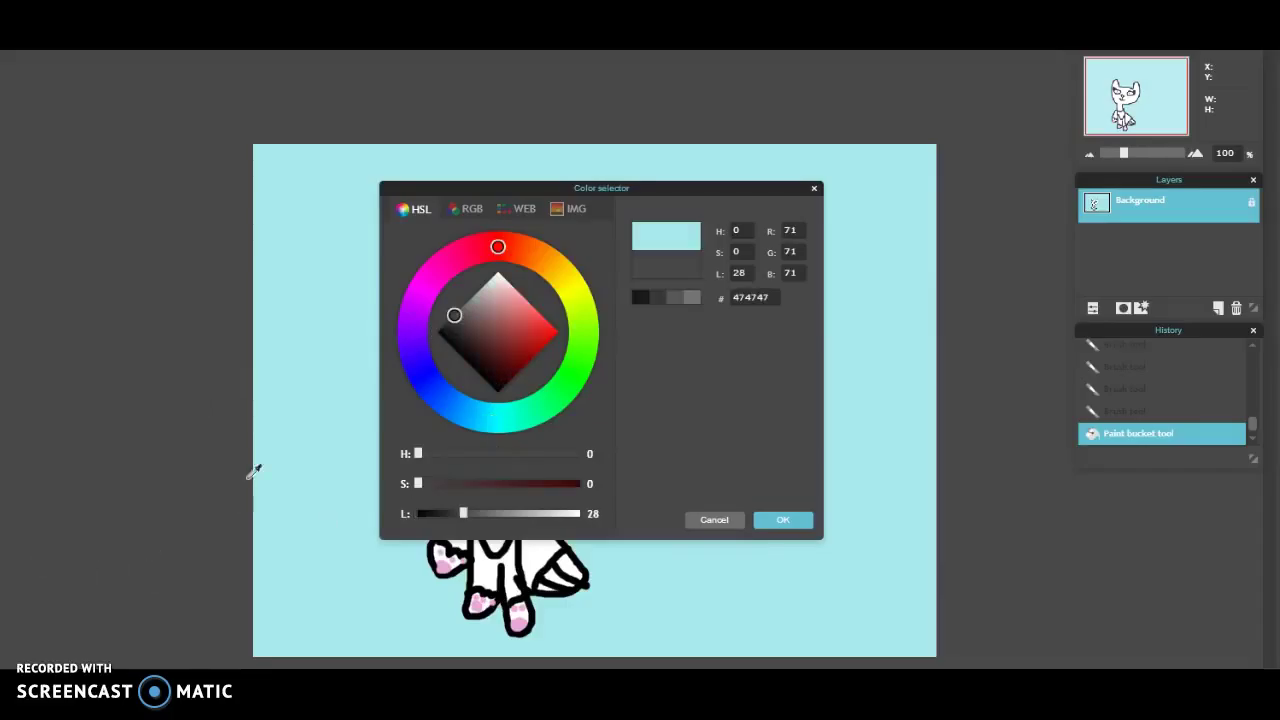
{"action": "left_click", "coordinate": [427, 350]}
{"action": "left_click_drag", "start_coordinate": [439, 340], "coordinate": [319, 417]}
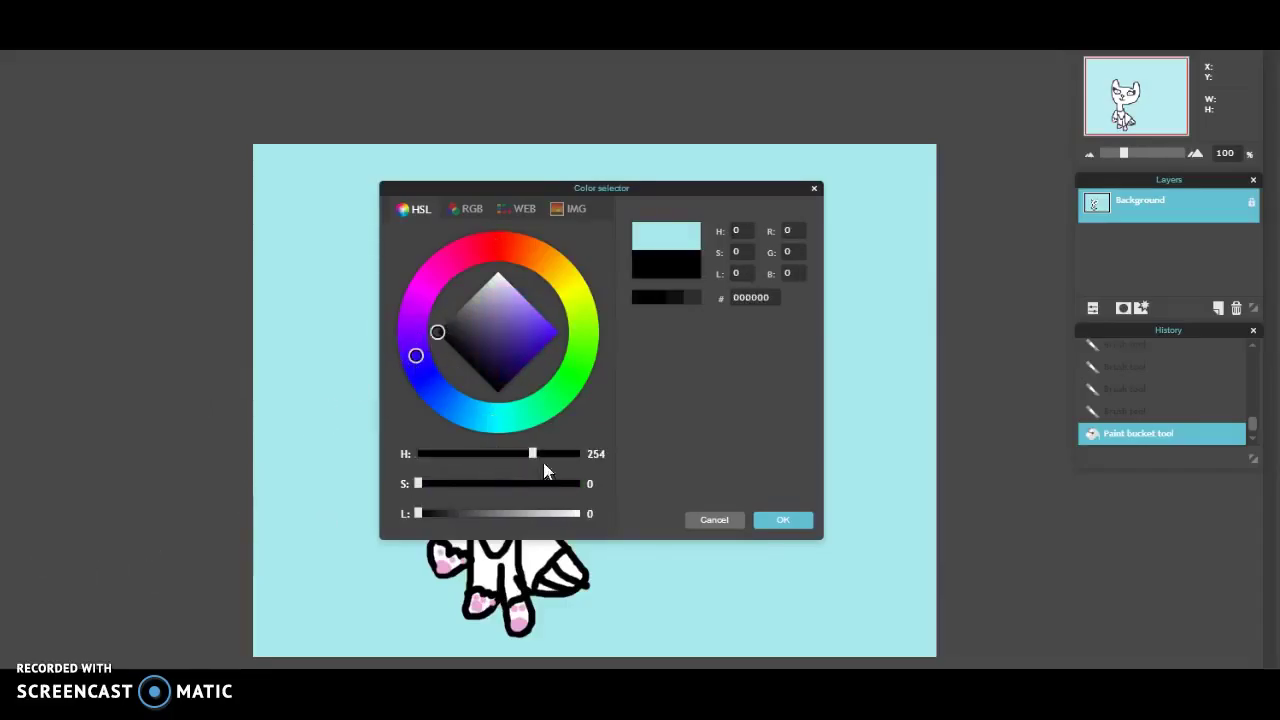
{"action": "left_click", "coordinate": [781, 521]}
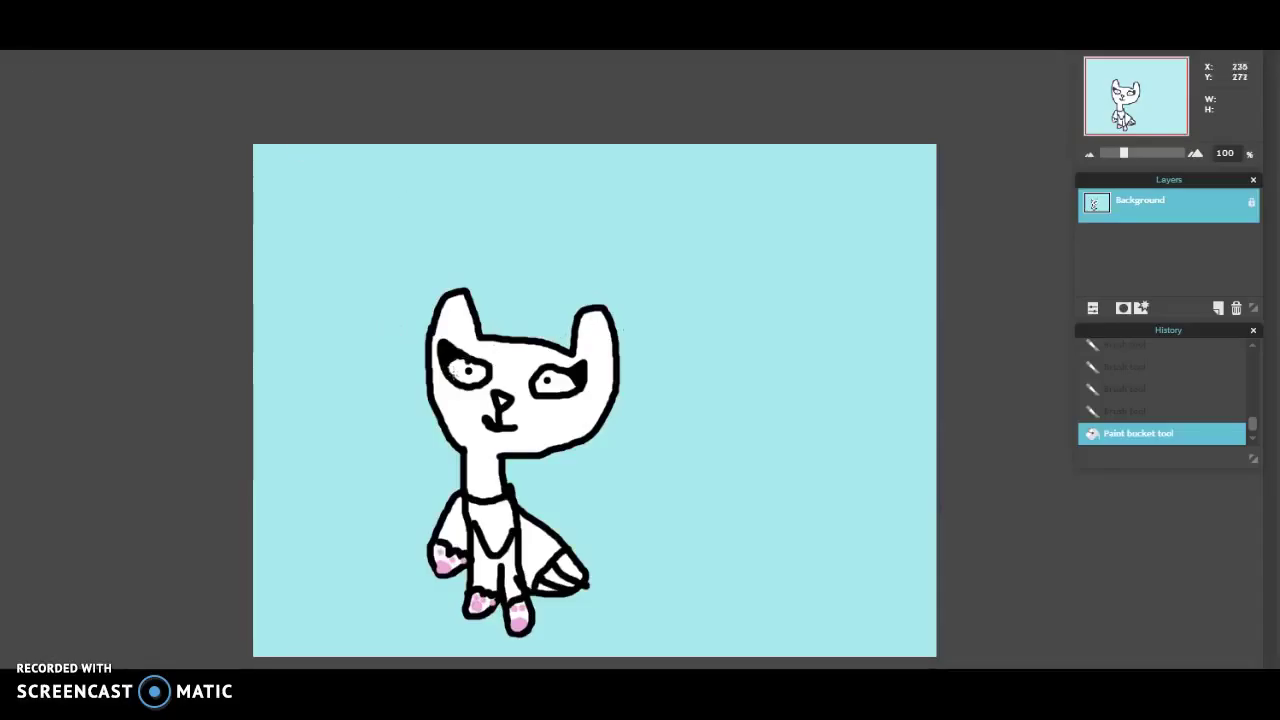
{"action": "left_click_drag", "start_coordinate": [456, 371], "coordinate": [468, 362]}
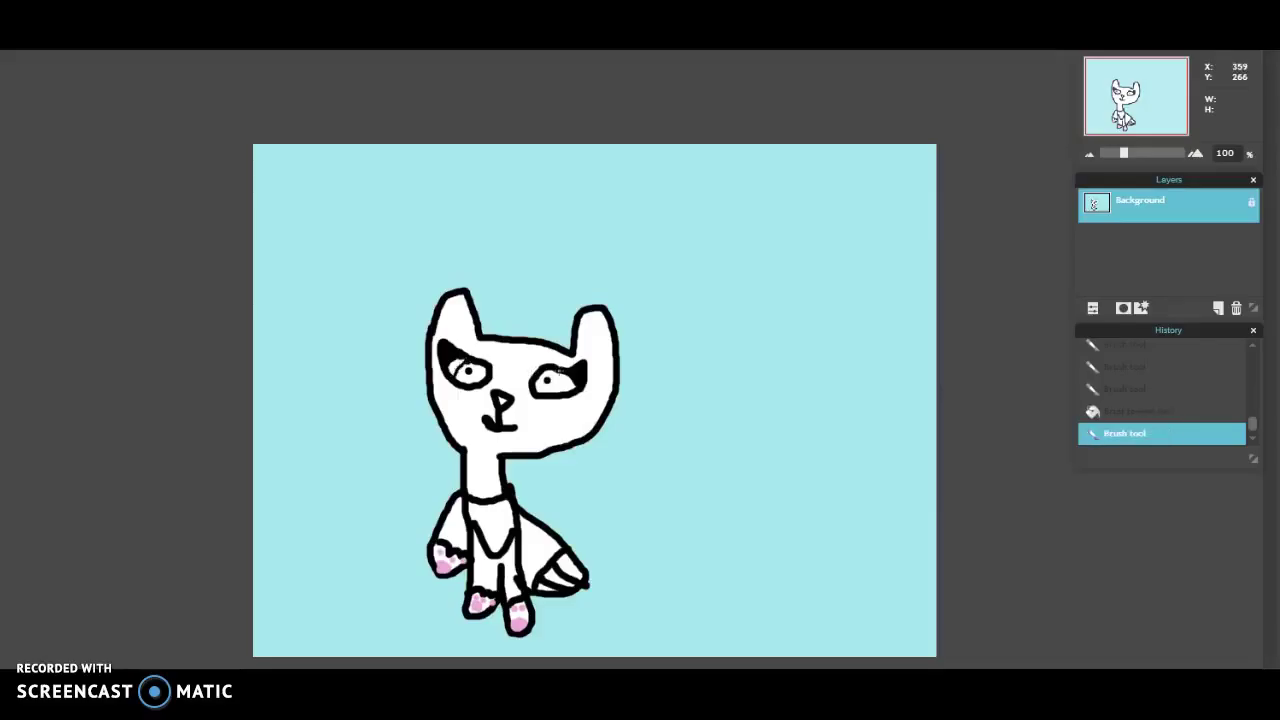
{"action": "left_click_drag", "start_coordinate": [556, 372], "coordinate": [564, 392]}
- Sample the light blue background colour (a7e7eb) and fill the iris area of both eyes with it
{"action": "left_click", "coordinate": [2, 408]}
{"action": "left_click", "coordinate": [340, 423]}
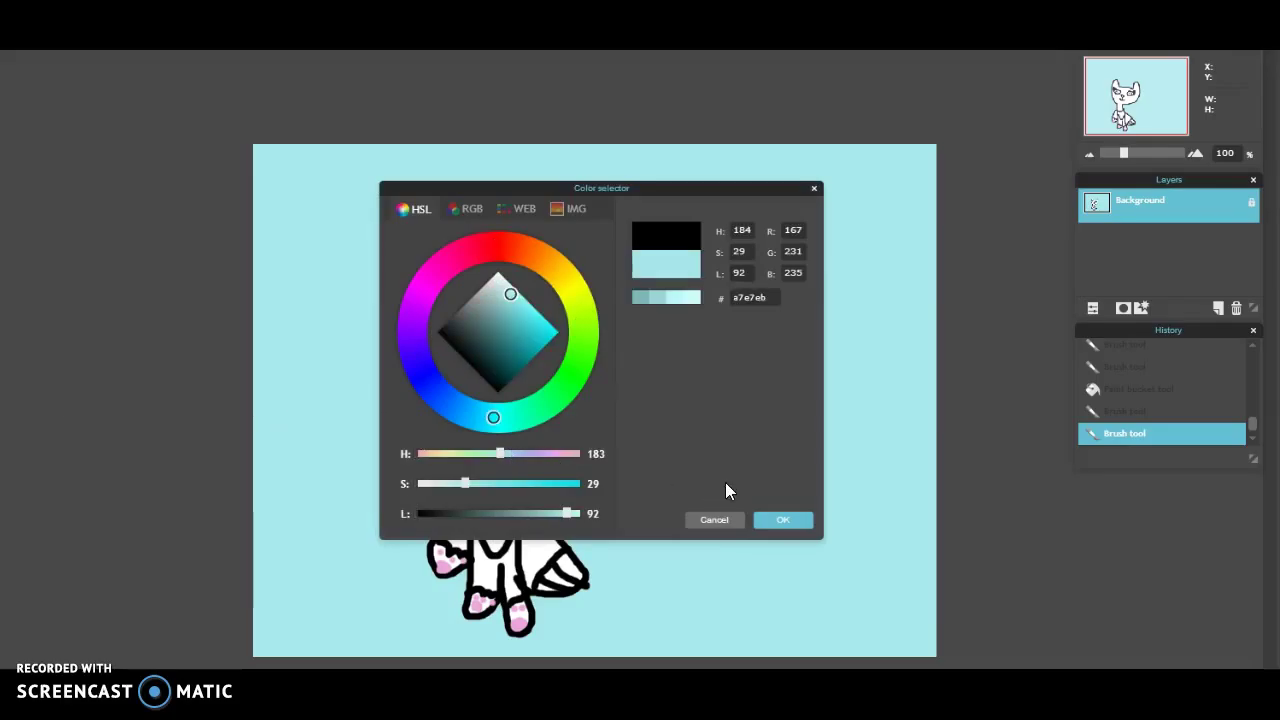
{"action": "left_click", "coordinate": [774, 513]}
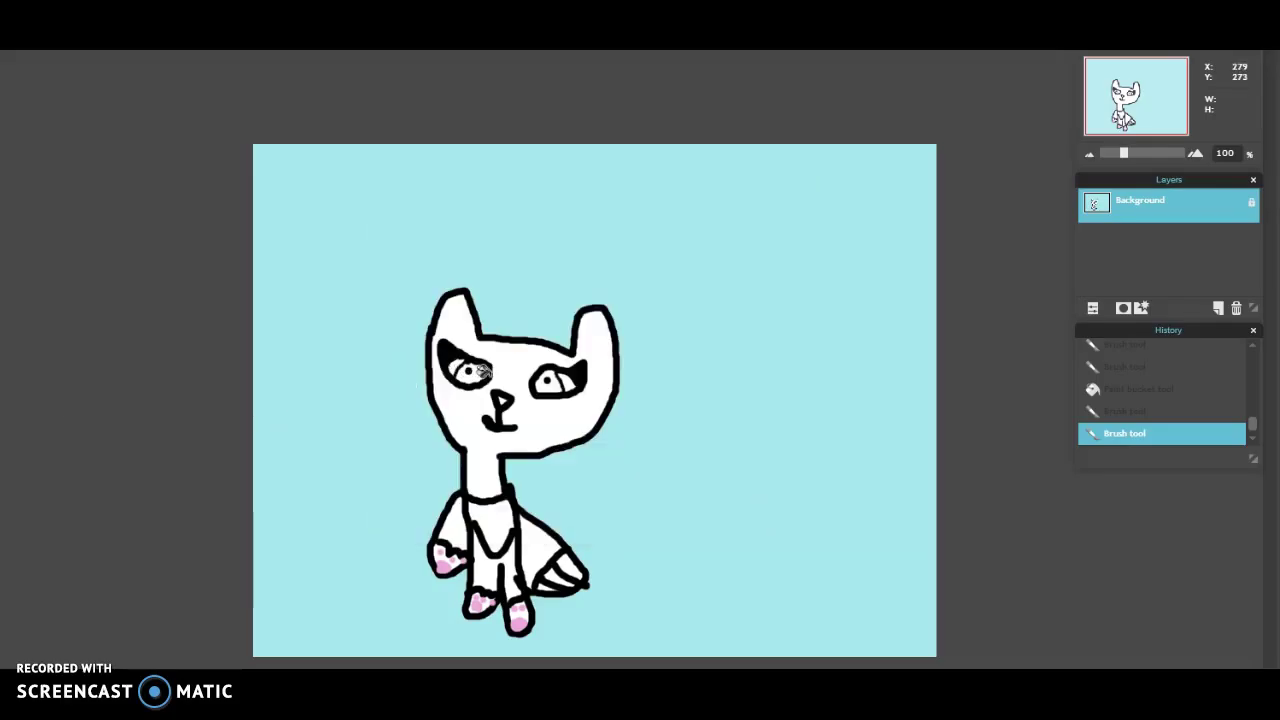
{"action": "left_click", "coordinate": [470, 370]}
{"action": "left_click", "coordinate": [541, 378]}
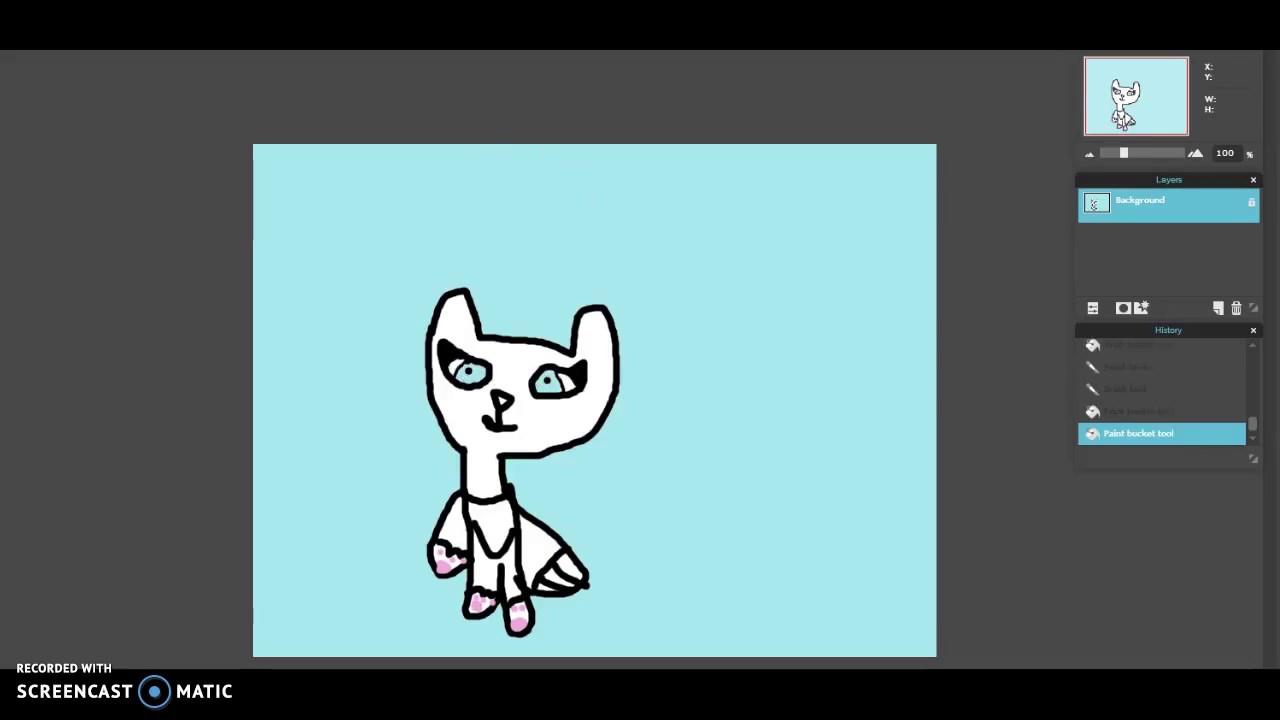
- Set the paint colour to white and fill the canvas background around the cat with it
{"action": "left_click_drag", "start_coordinate": [480, 314], "coordinate": [496, 239]}
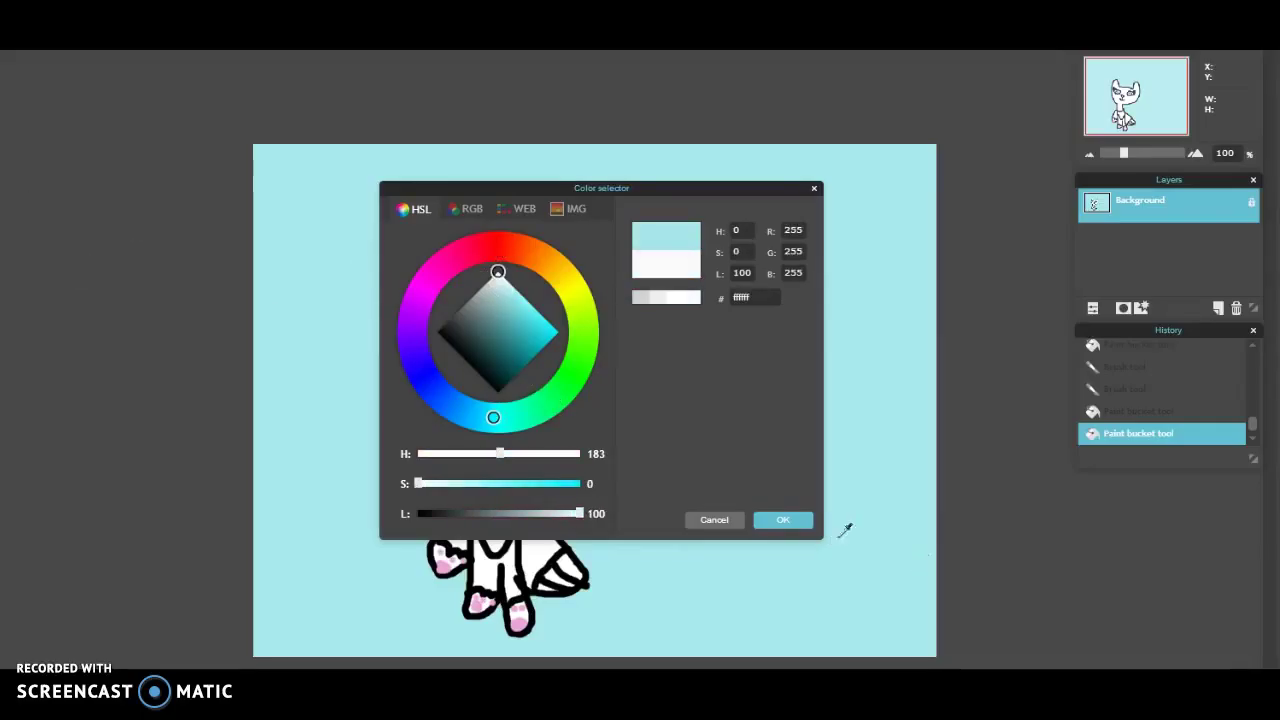
{"action": "left_click", "coordinate": [780, 520]}
{"action": "left_click", "coordinate": [778, 542]}
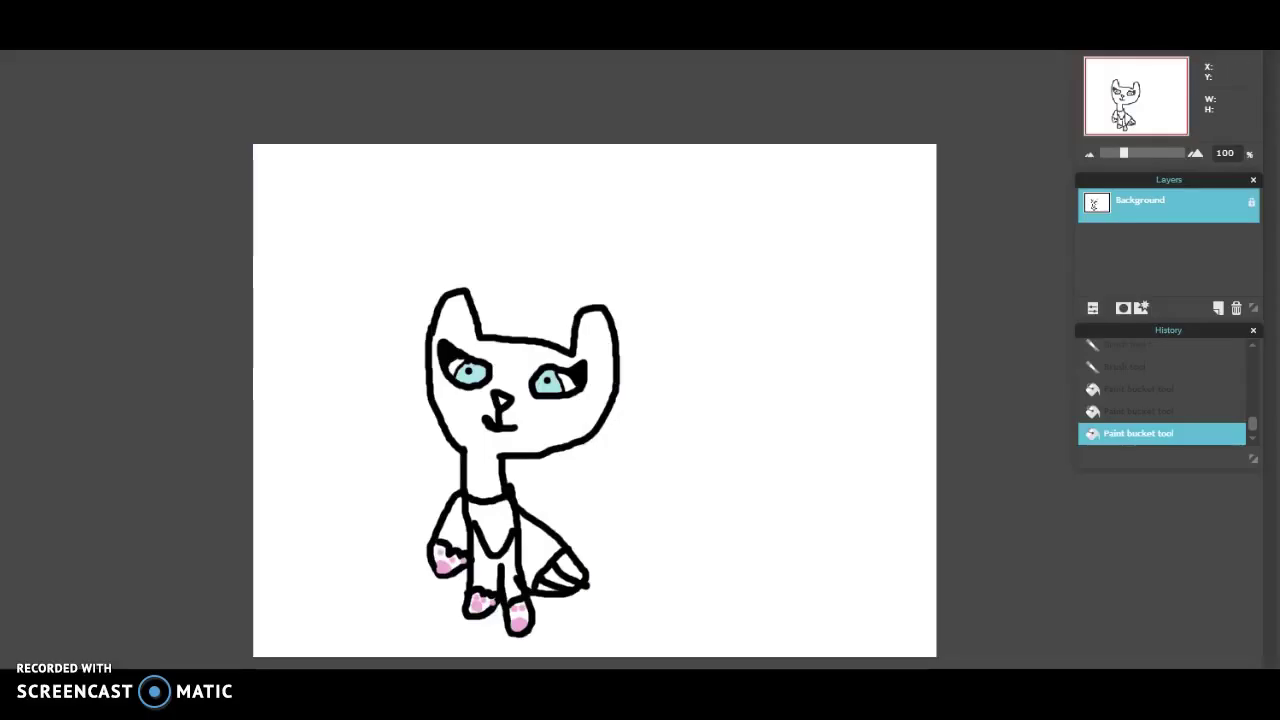
- Fill the cat's head, neck, body, legs and tail with light orange and colour the inner ears pink
{"action": "left_click", "coordinate": [5, 414]}
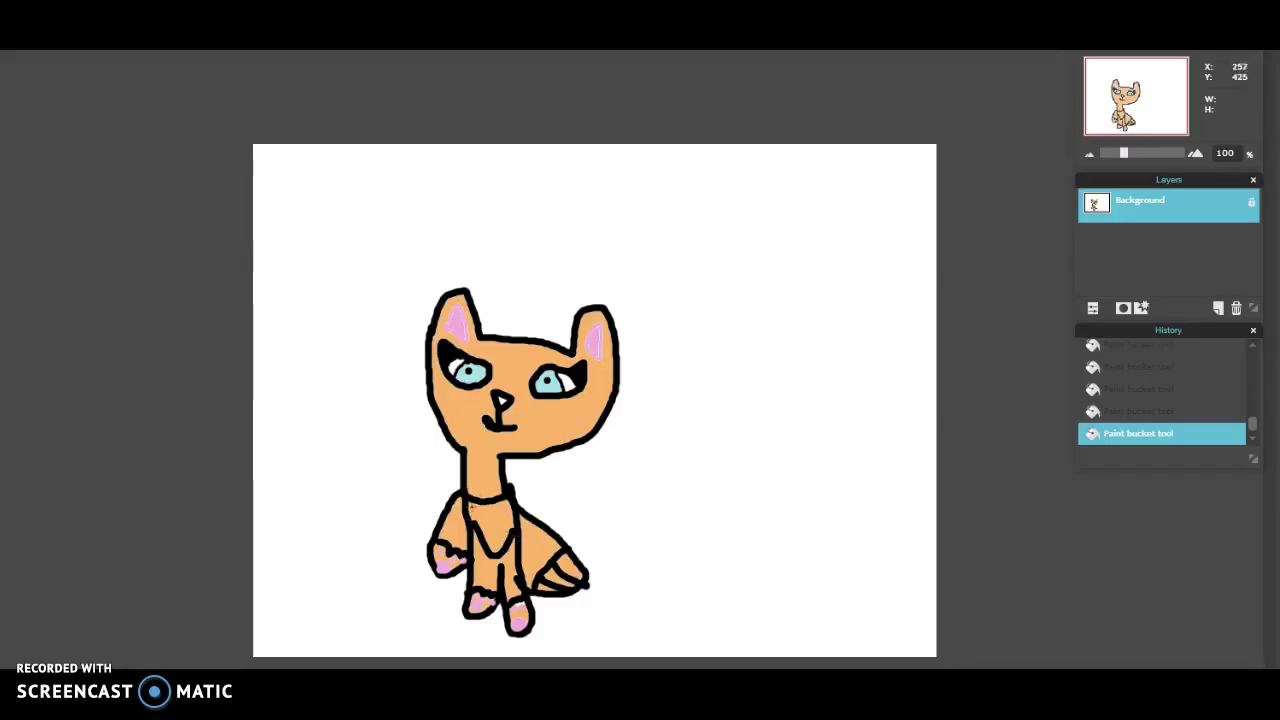
- Draw thin black fur marks on the cat's chest and fill the chest patch with white
{"action": "left_click_drag", "start_coordinate": [506, 511], "coordinate": [498, 522]}
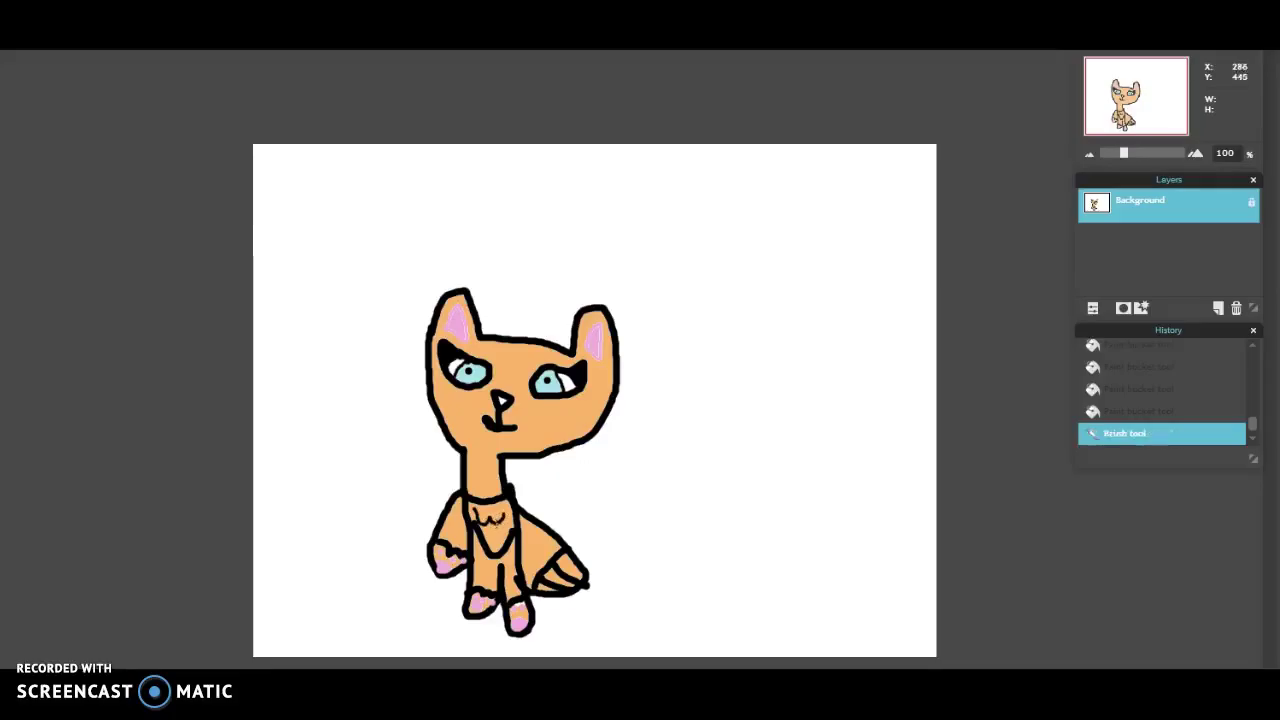
{"action": "left_click", "coordinate": [502, 532]}
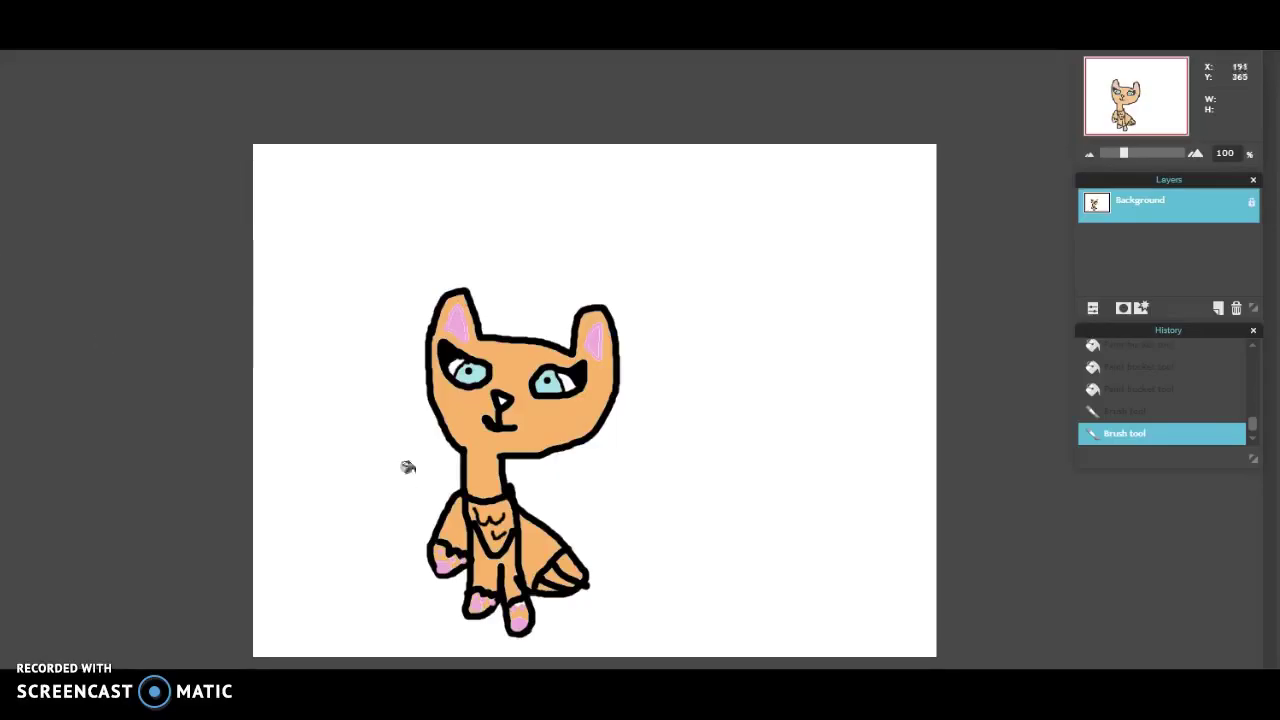
{"action": "left_click", "coordinate": [476, 504]}
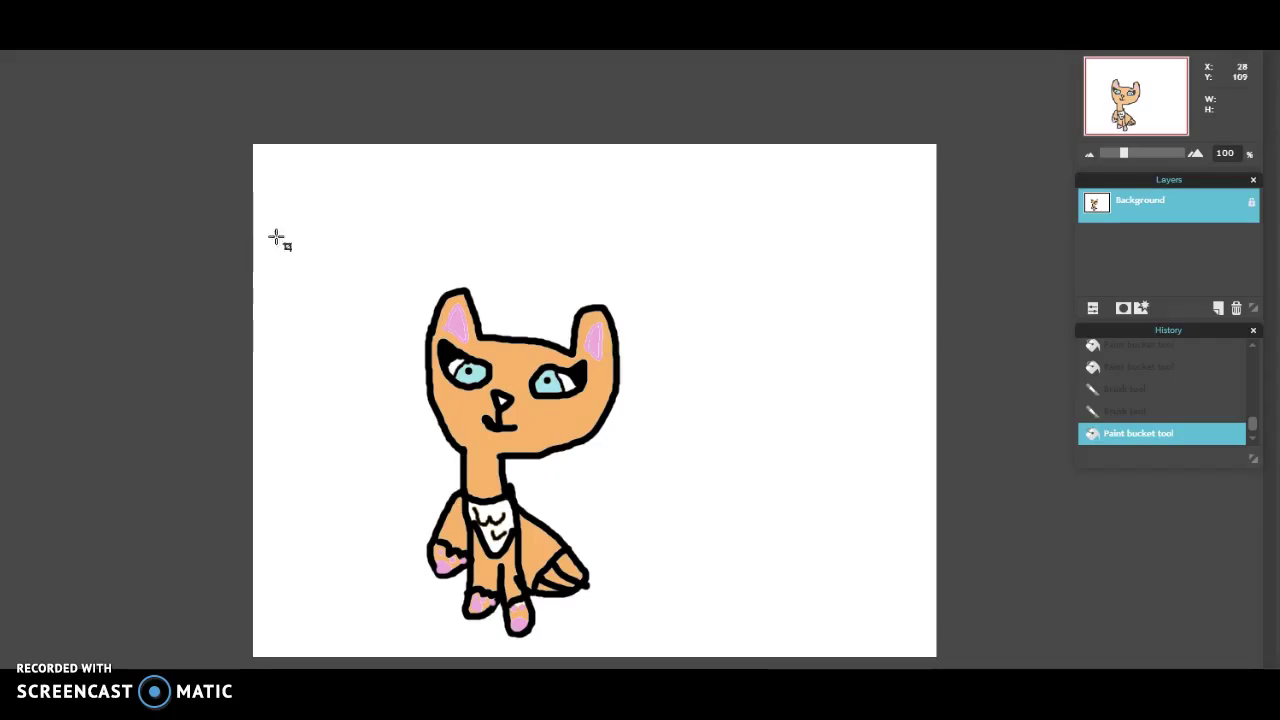
- Crop the canvas around the cat to about 498 by 478 pixels
{"action": "left_click_drag", "start_coordinate": [323, 238], "coordinate": [748, 646]}
{"action": "key", "text": "ctrl+t"}
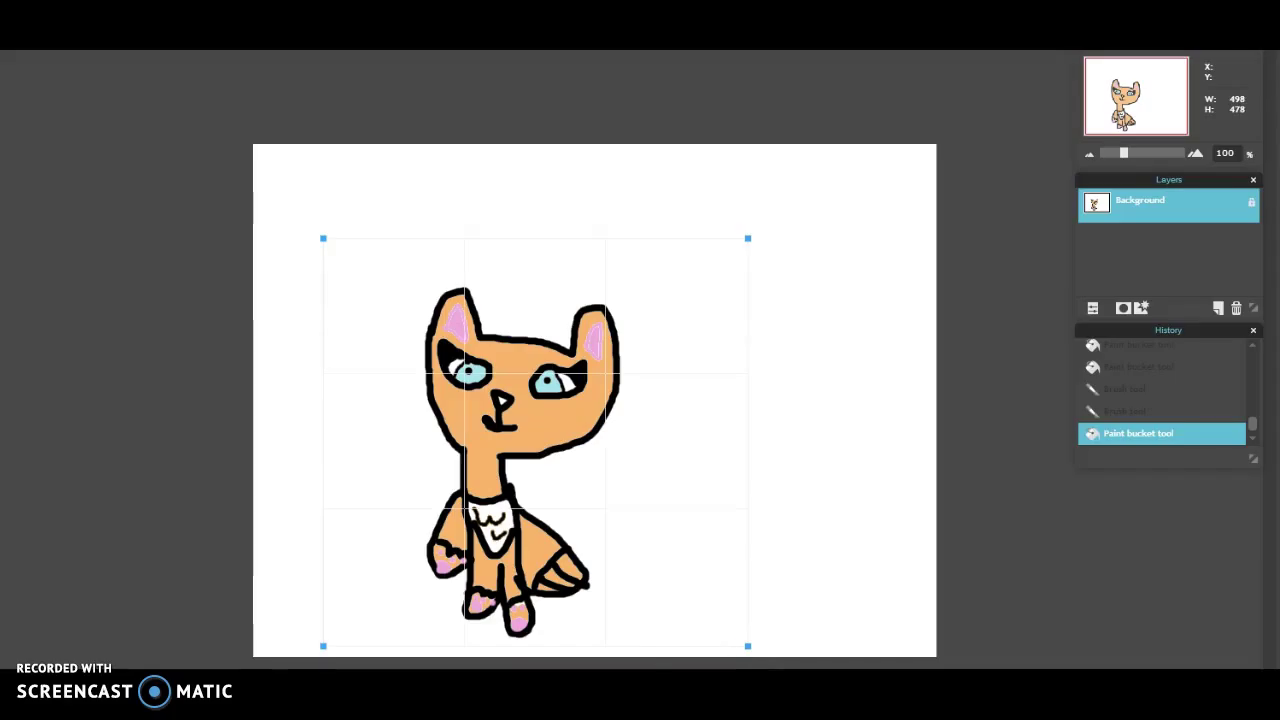
{"action": "key", "text": "Return"}
{"action": "left_click", "coordinate": [540, 419]}
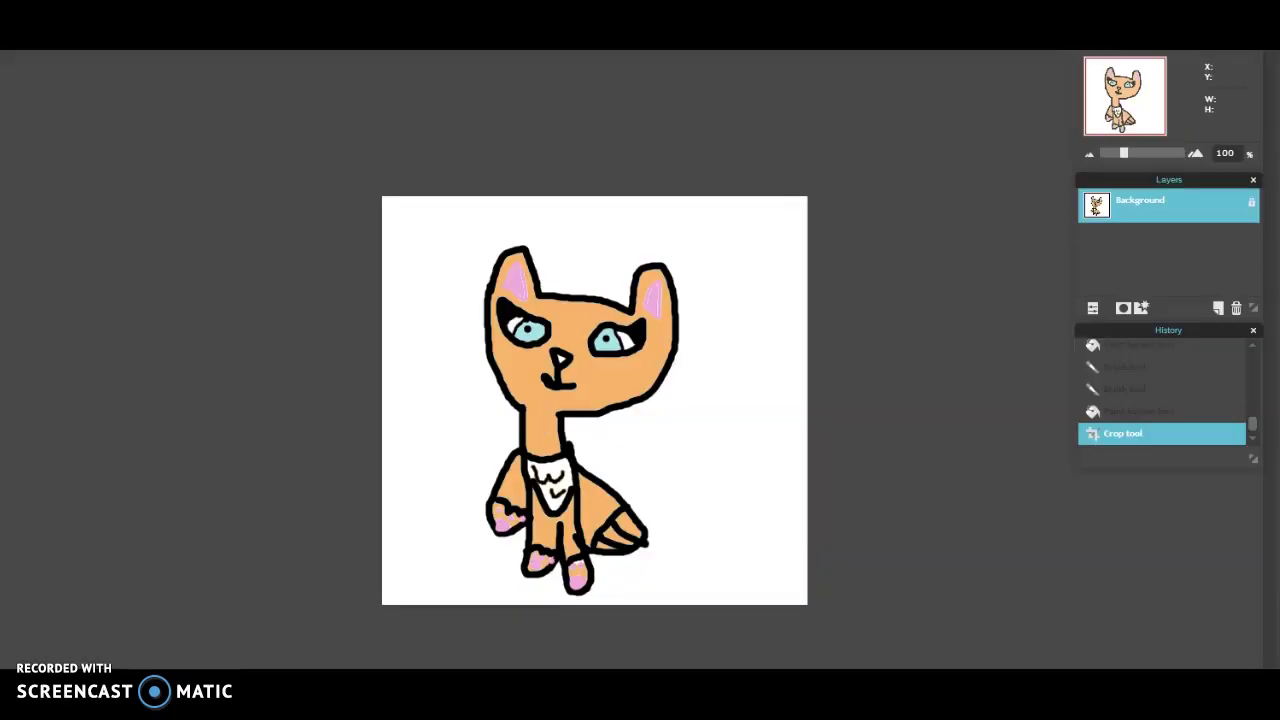
- Save the image to the computer as a JPEG named "fox named sherbert" with quality 100
{"action": "left_click", "coordinate": [10, 50]}
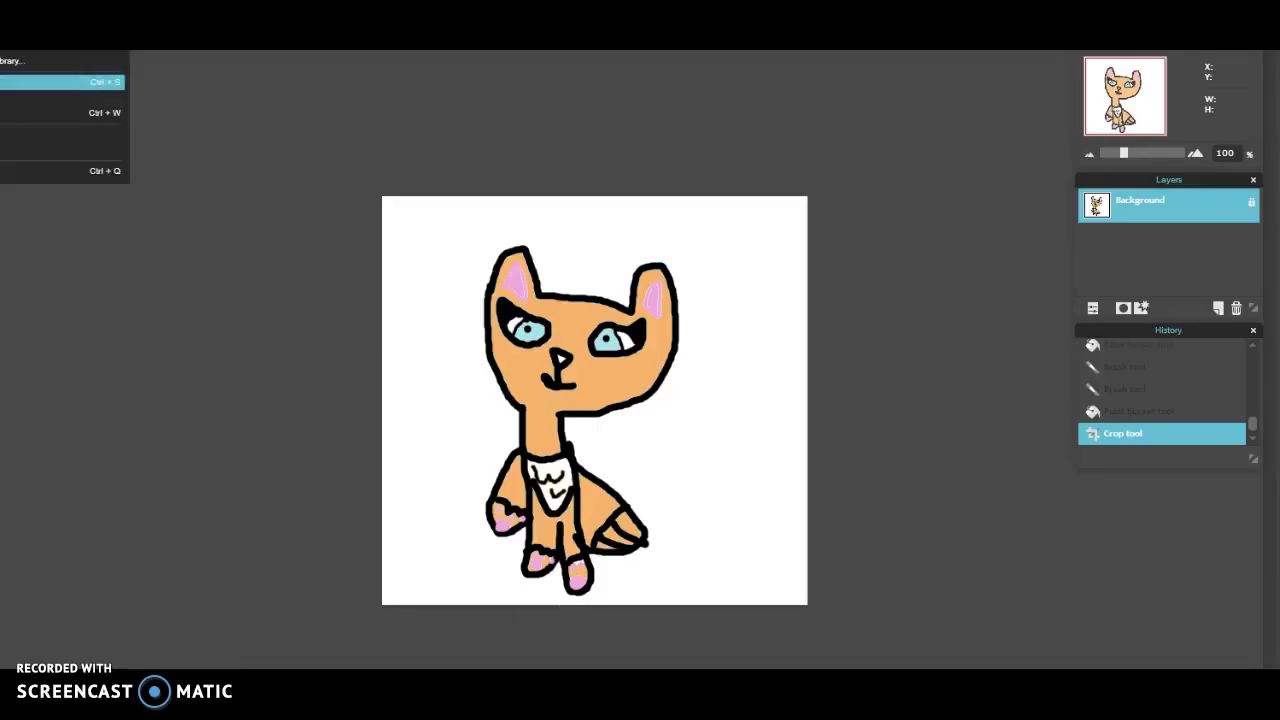
{"action": "left_click", "coordinate": [63, 83]}
{"action": "double_click", "coordinate": [755, 292]}
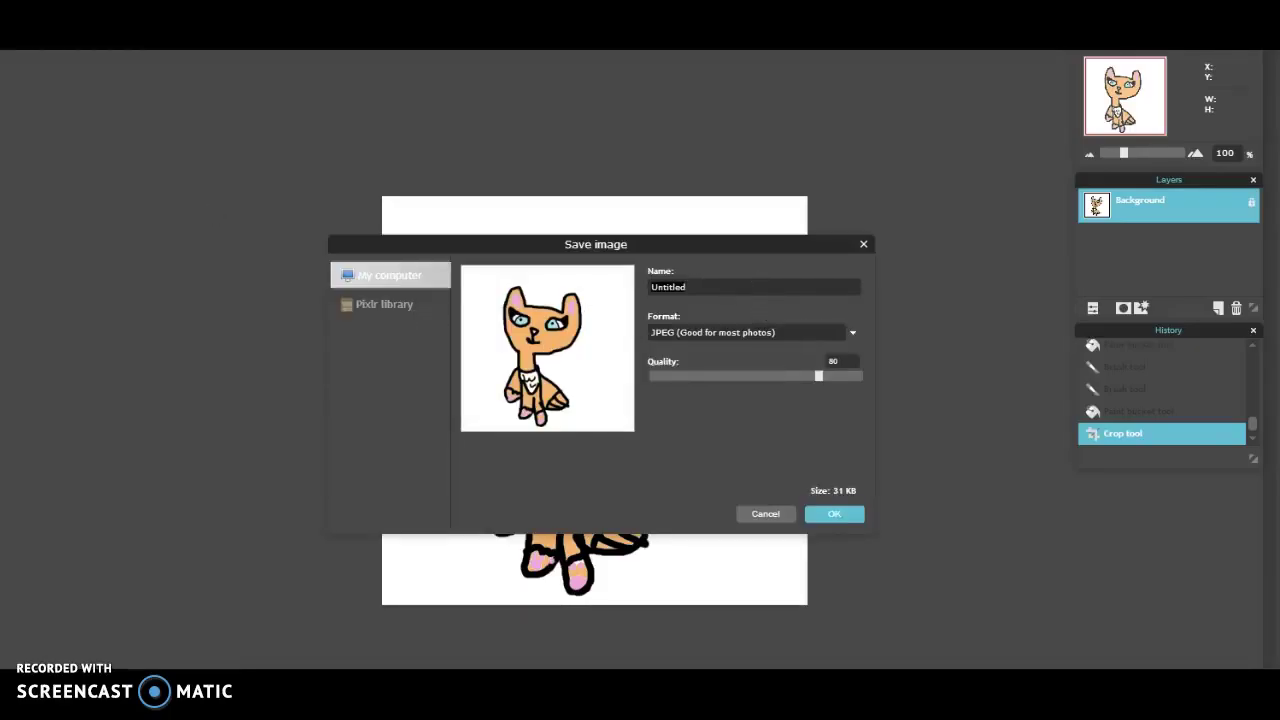
{"action": "key", "text": "BackSpace"}
{"action": "type", "text": "f"}
{"action": "type", "text": "sherbert"}
{"action": "left_click_drag", "start_coordinate": [819, 375], "coordinate": [1008, 410]}
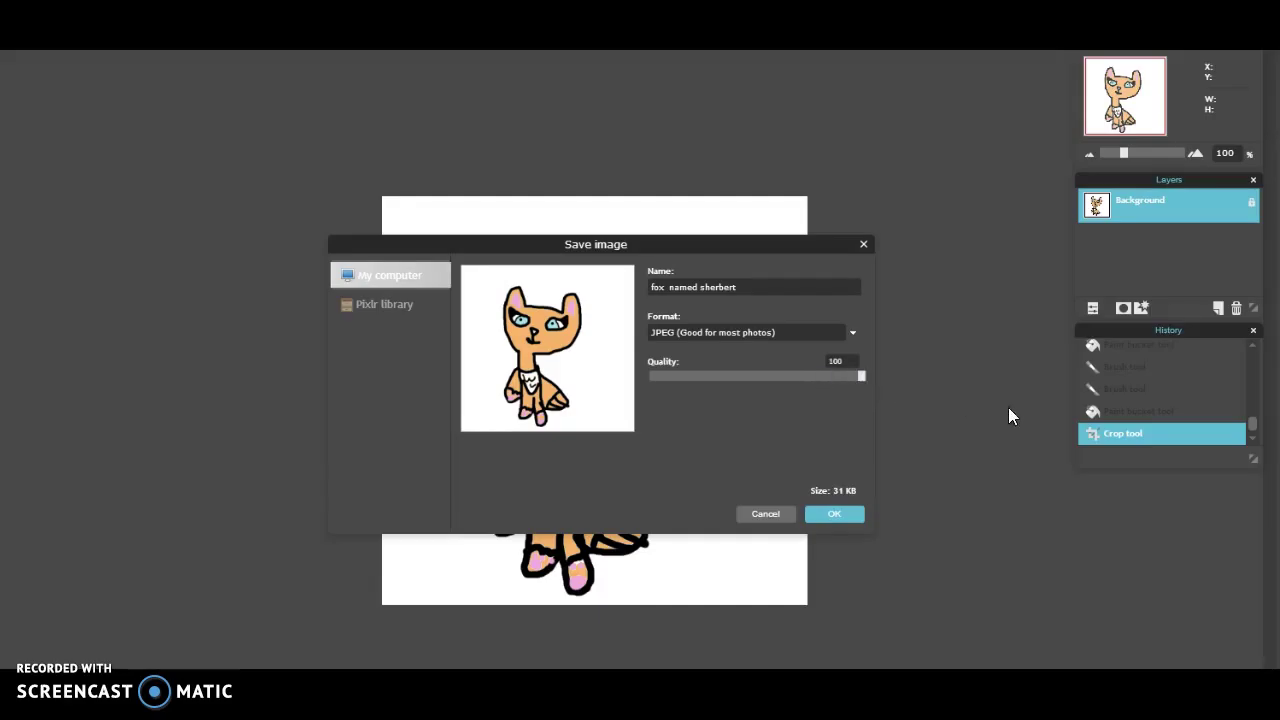
{"action": "left_click", "coordinate": [833, 515]}
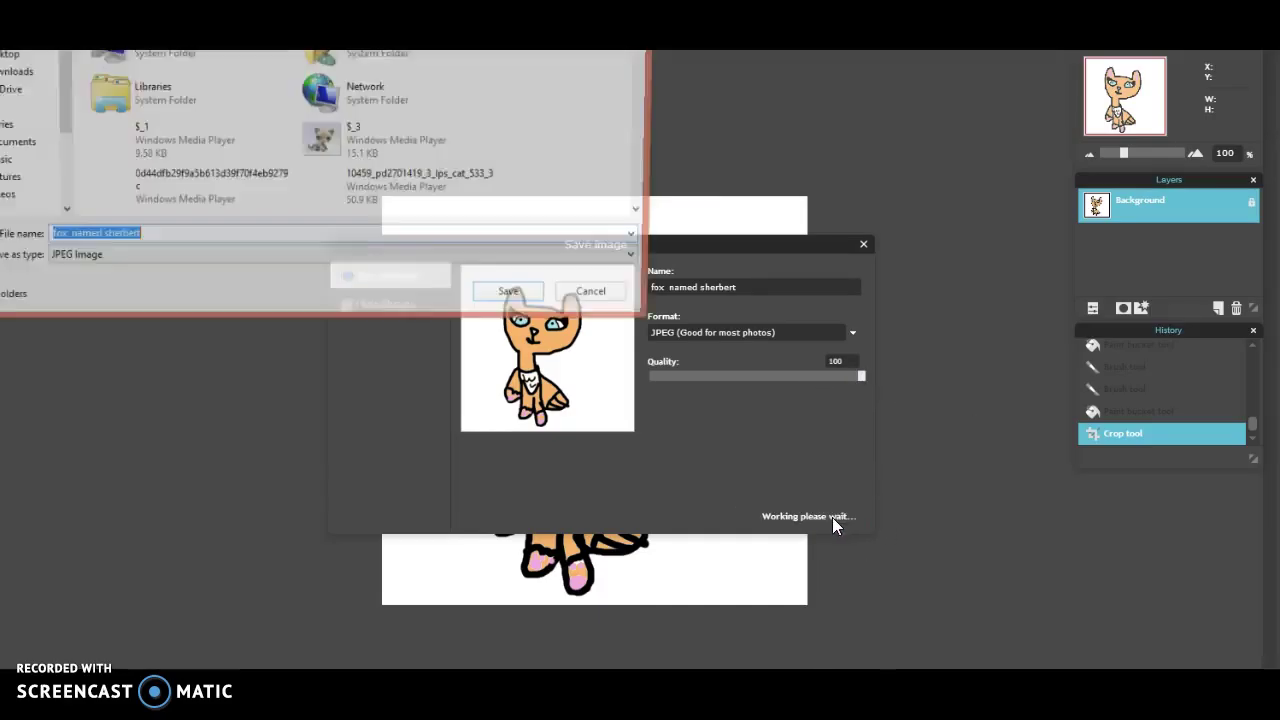
{"action": "left_click", "coordinate": [515, 298]}
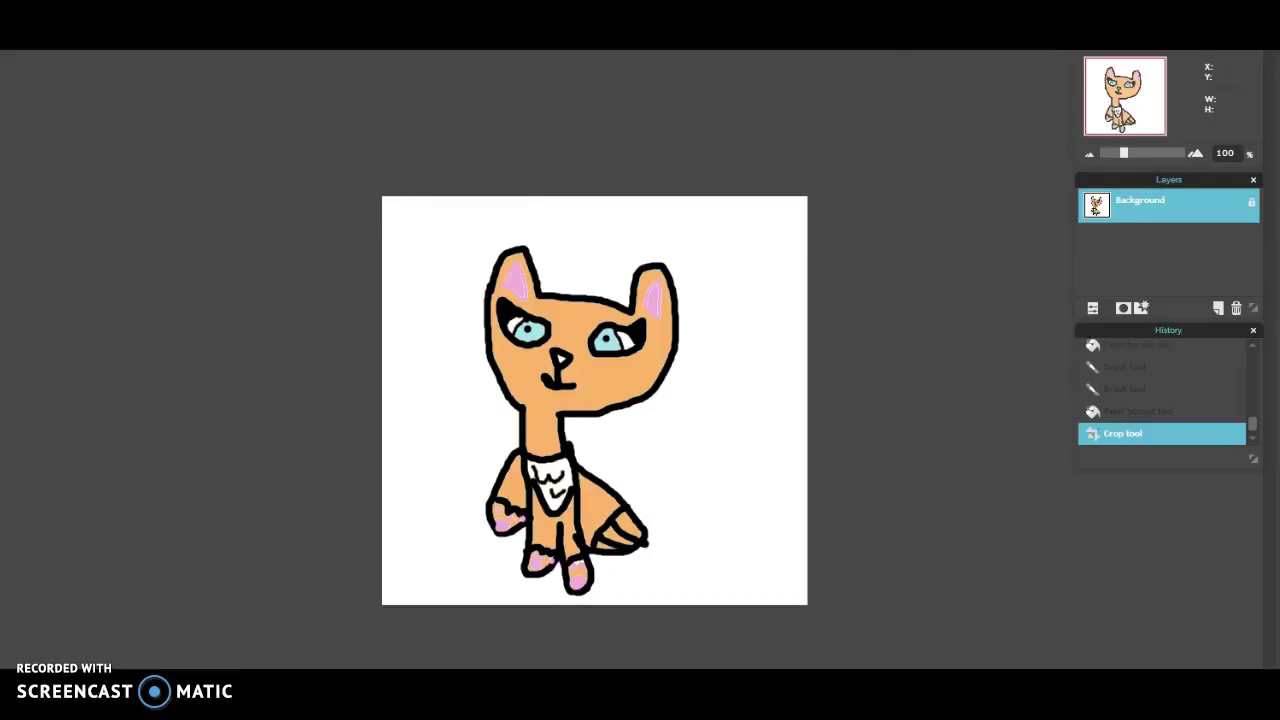
- Set the paint colour to coral red (e67c7c) and fill the cat's head, neck, body, front legs and tail with it
{"action": "mouse_move", "coordinate": [484, 335]}
{"action": "left_mouse_down"}
{"action": "mouse_move", "coordinate": [516, 295]}
{"action": "mouse_move", "coordinate": [521, 306]}
{"action": "left_mouse_up"}
{"action": "left_click", "coordinate": [785, 520]}
{"action": "left_click", "coordinate": [601, 364]}
{"action": "left_click", "coordinate": [586, 487]}
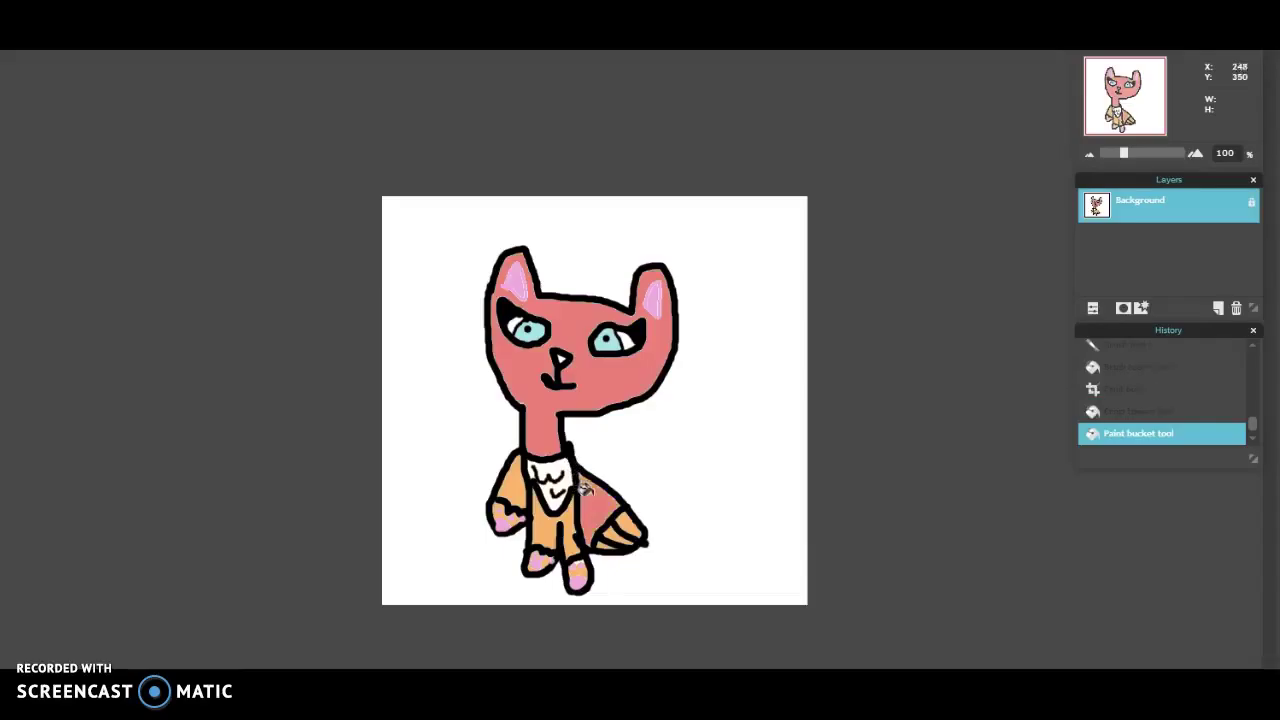
{"action": "left_click", "coordinate": [565, 528]}
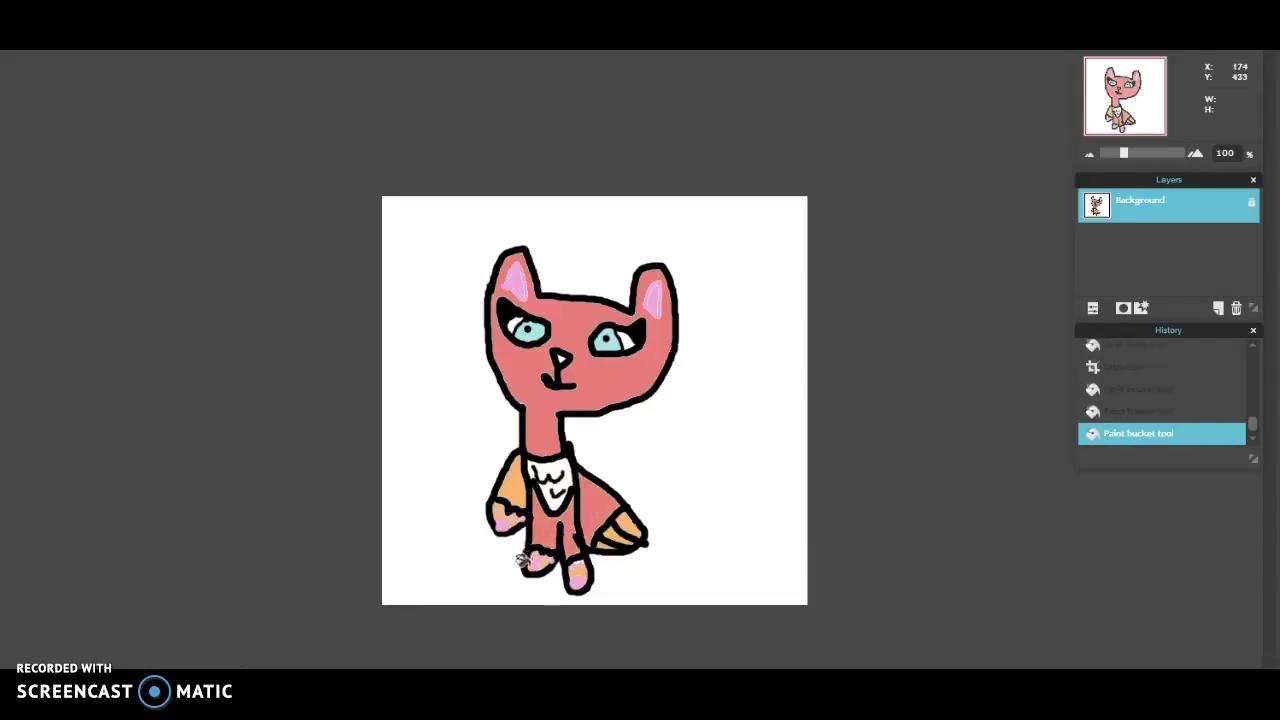
{"action": "left_click", "coordinate": [527, 553]}
{"action": "left_click", "coordinate": [526, 553]}
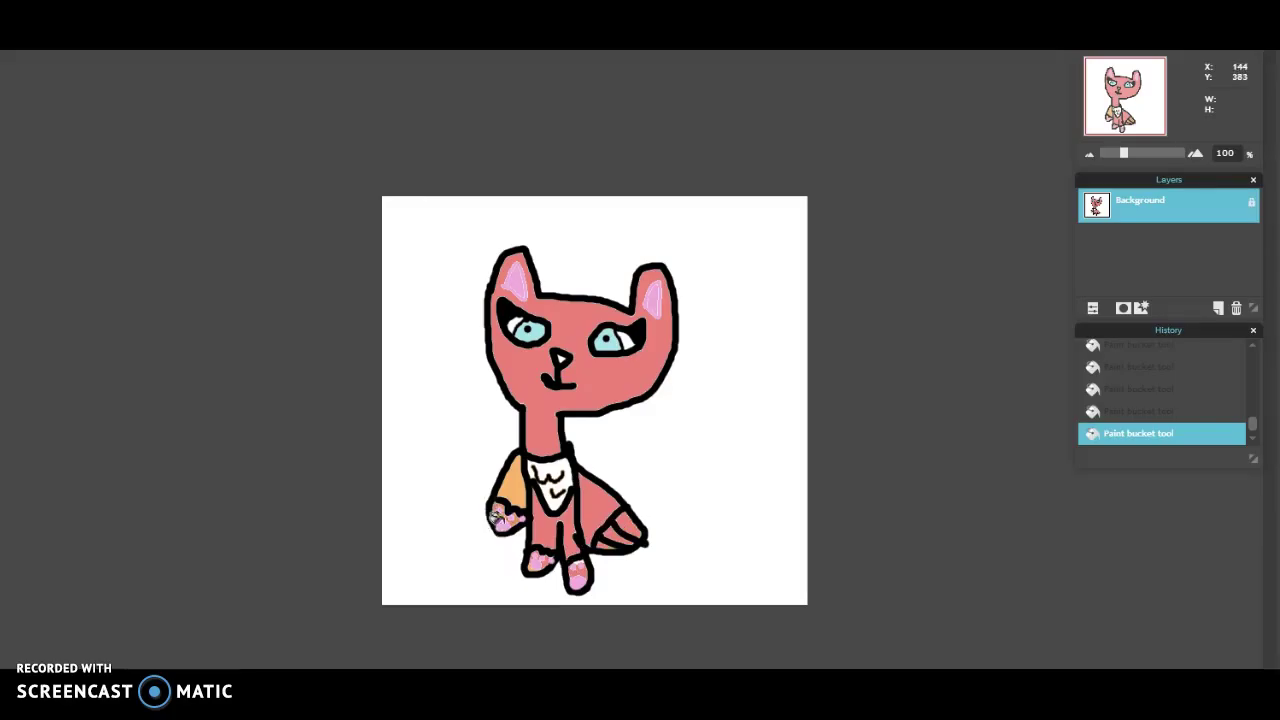
- Undo the misplaced coral fill on the black outline and fill the cat's raised front leg with coral red
{"action": "left_click", "coordinate": [519, 562]}
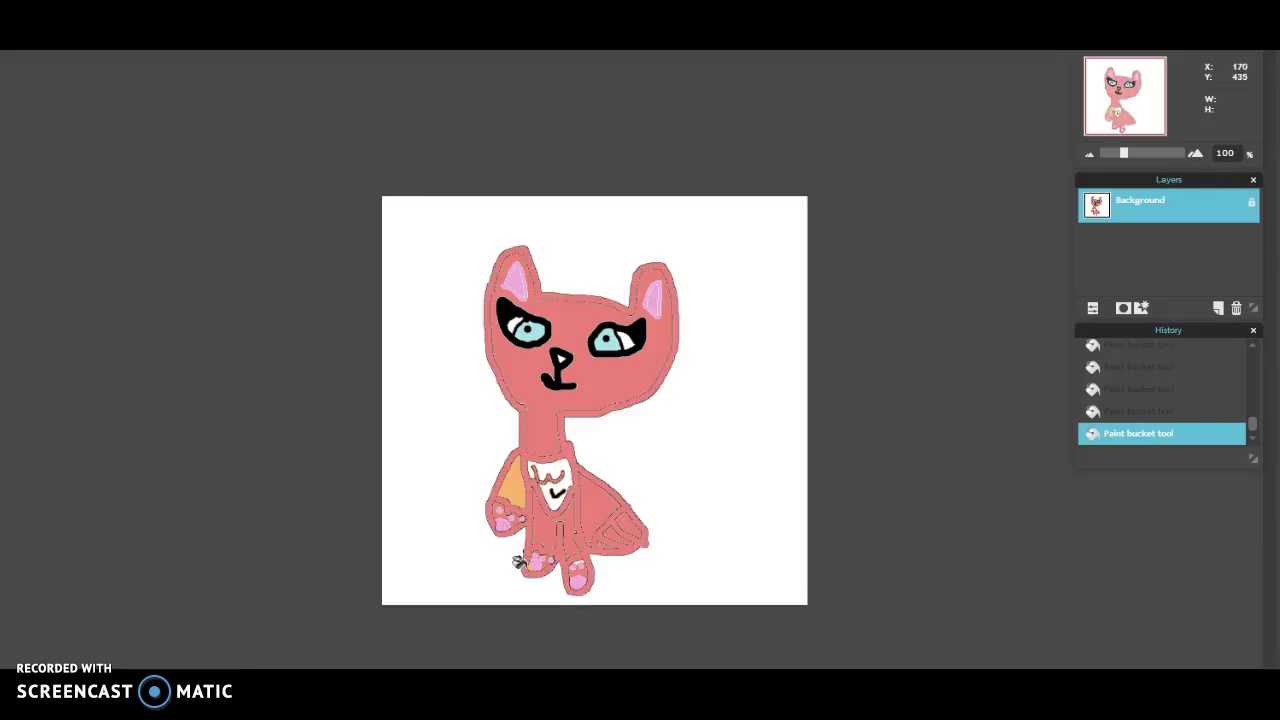
{"action": "left_click", "coordinate": [5, 45]}
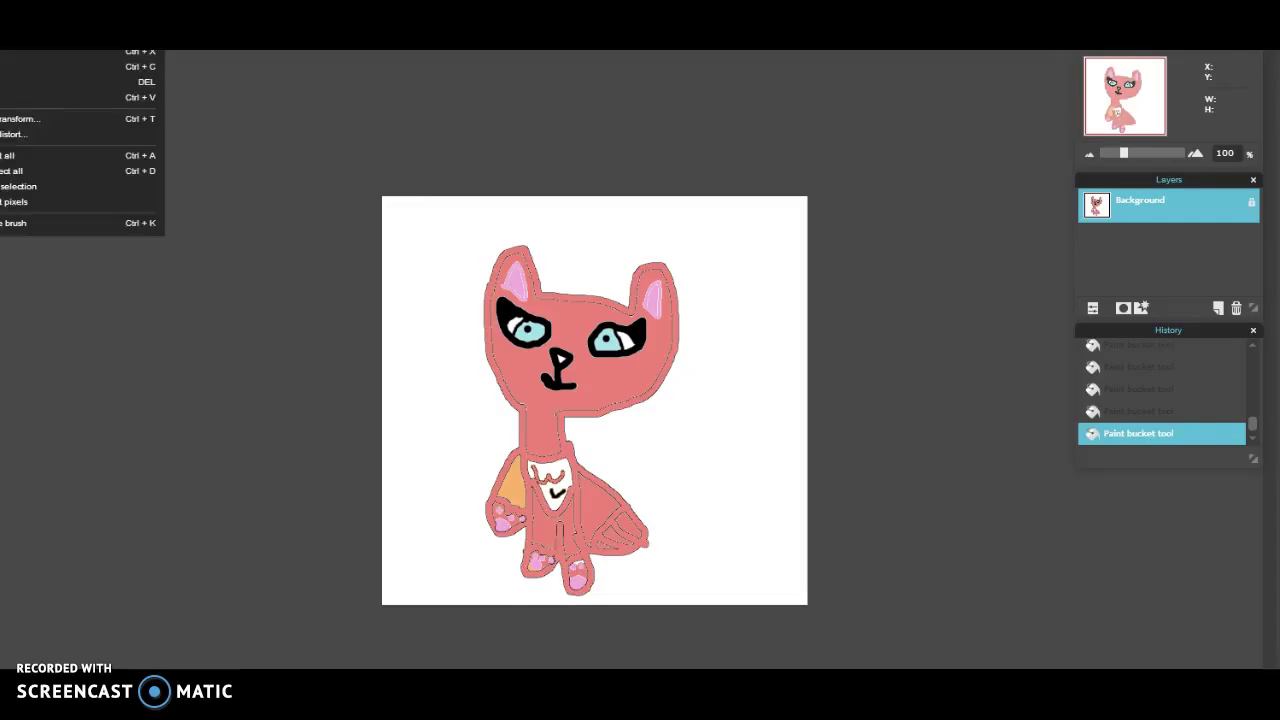
{"action": "left_click", "coordinate": [40, 48]}
{"action": "left_click", "coordinate": [504, 490]}
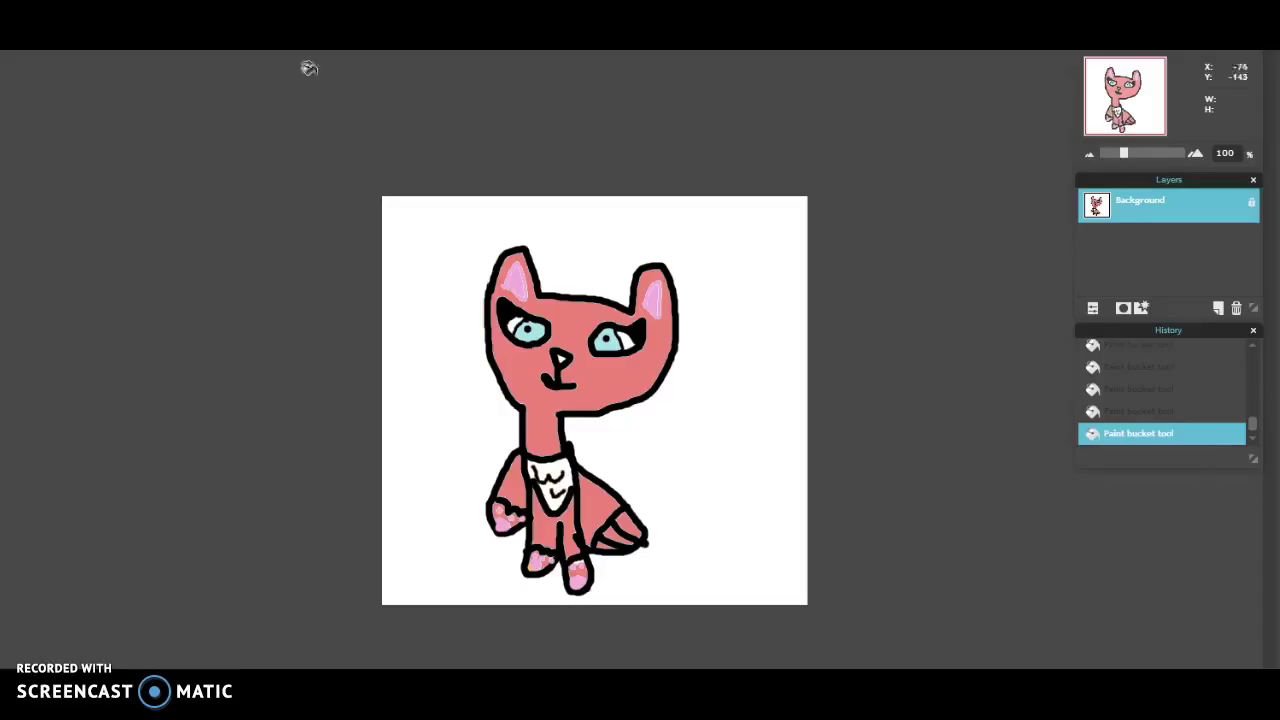
- Set the paint colour to pale pink (ebb2b2) and fill the chest patch with it
{"action": "left_click", "coordinate": [5, 400]}
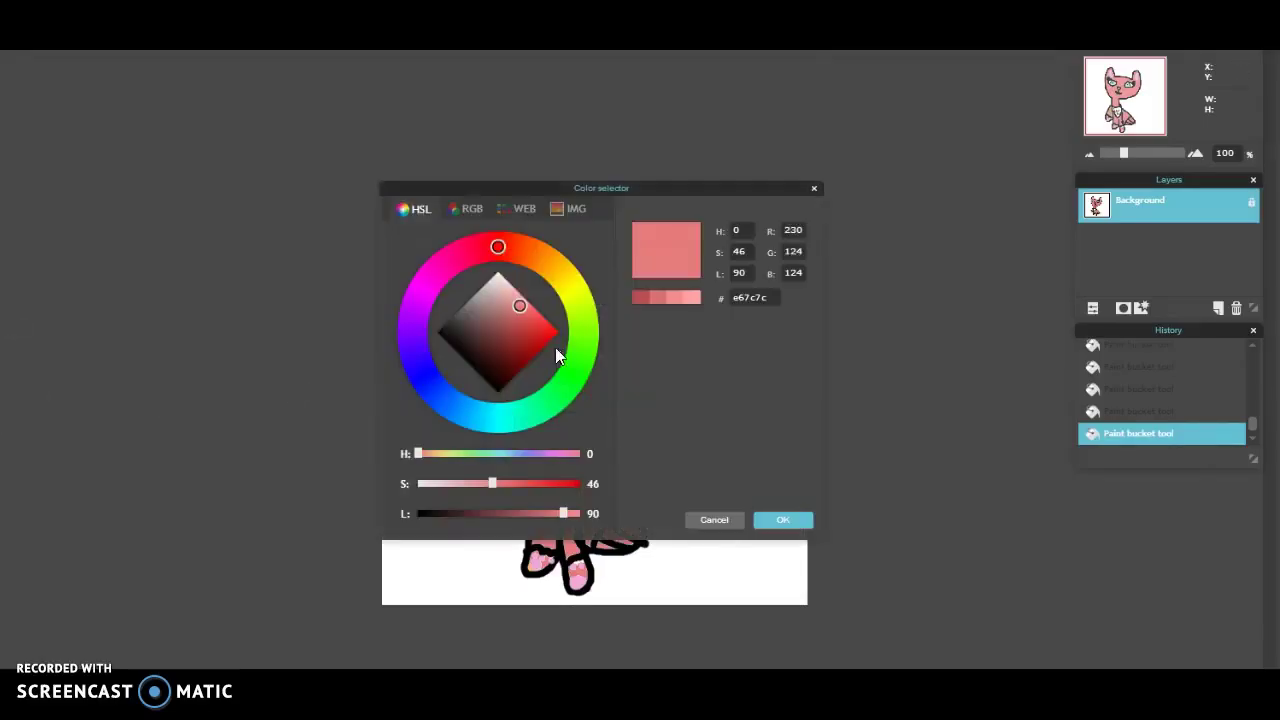
{"action": "left_click", "coordinate": [508, 290]}
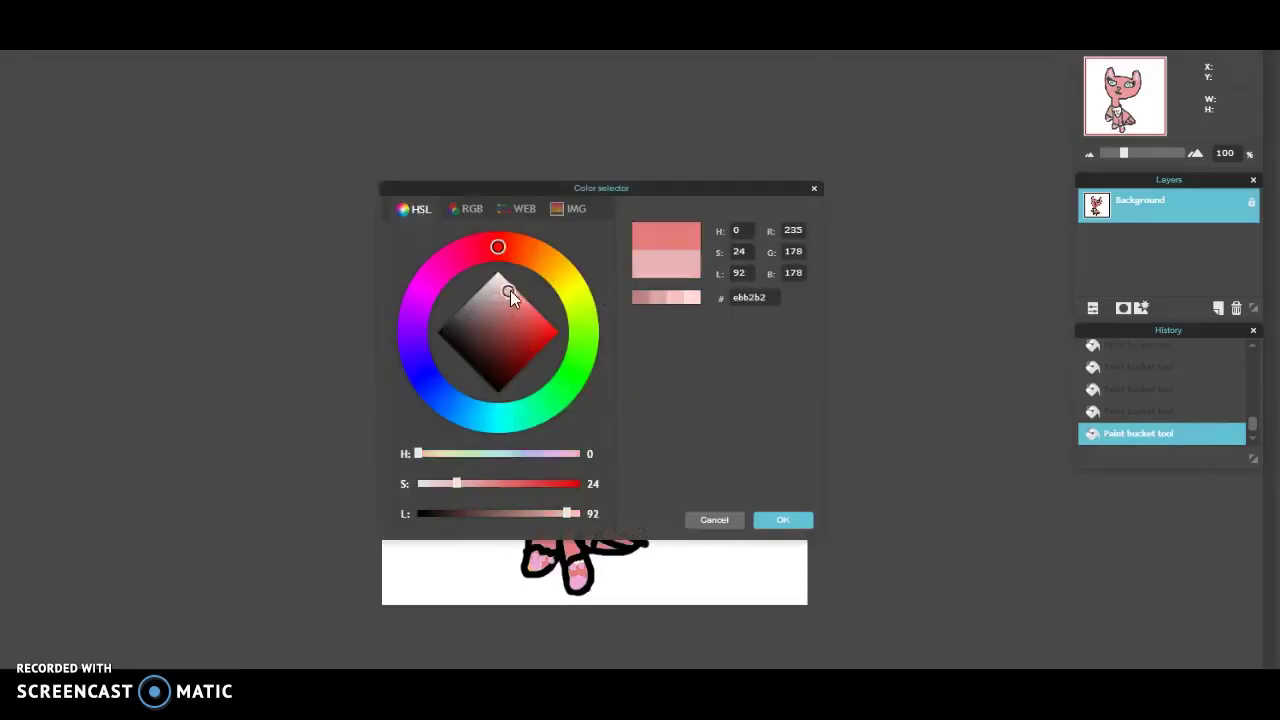
{"action": "left_click", "coordinate": [783, 520]}
{"action": "left_click", "coordinate": [543, 470]}
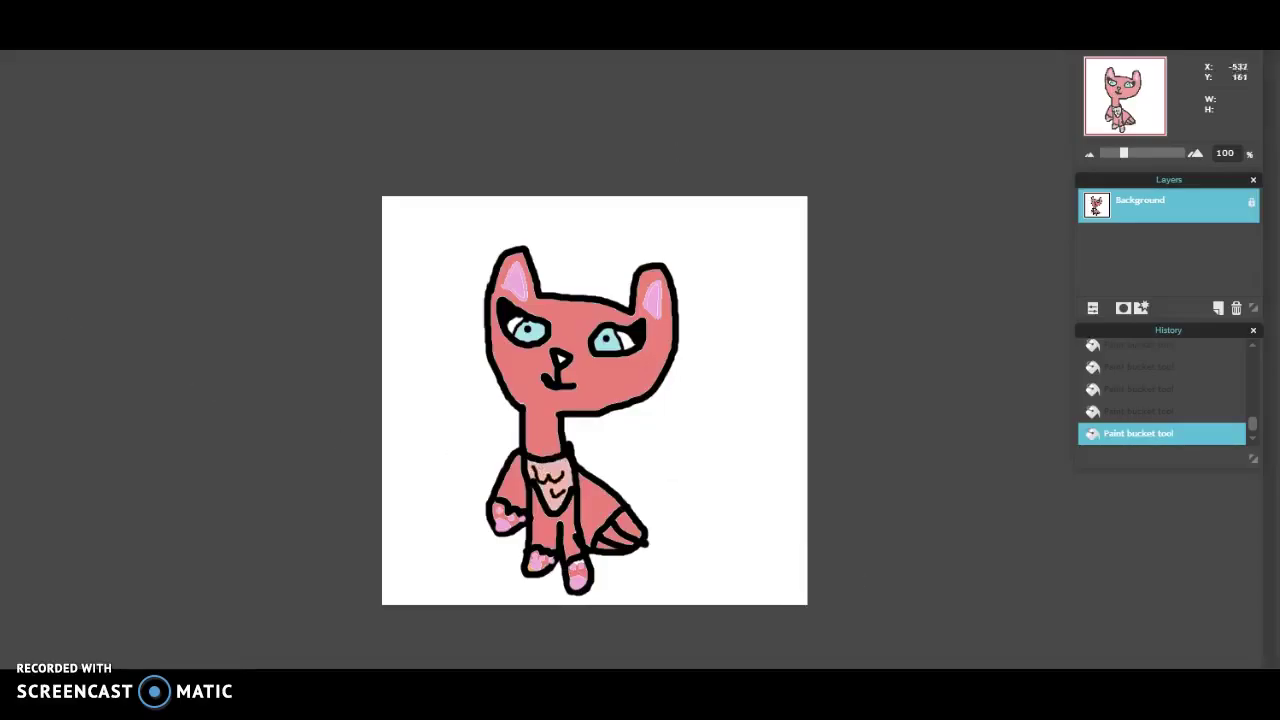
- Set the paint colour to bright pink (f58ee7) and fill the irises of both eyes with it
{"action": "left_click", "coordinate": [0, 470]}
{"action": "mouse_move", "coordinate": [503, 302]}
{"action": "left_mouse_down"}
{"action": "mouse_move", "coordinate": [477, 295]}
{"action": "mouse_move", "coordinate": [523, 315]}
{"action": "mouse_move", "coordinate": [529, 300]}
{"action": "left_mouse_up"}
{"action": "left_click", "coordinate": [431, 278]}
{"action": "left_click", "coordinate": [499, 317]}
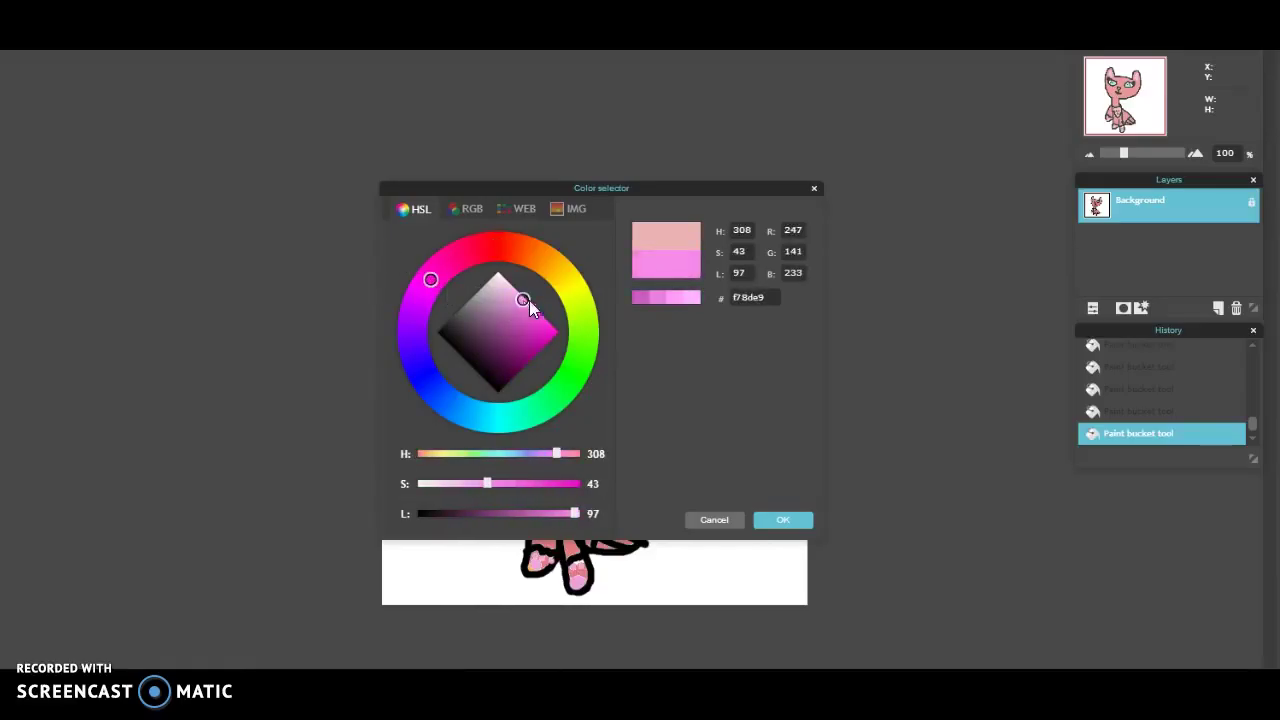
{"action": "left_click", "coordinate": [775, 524]}
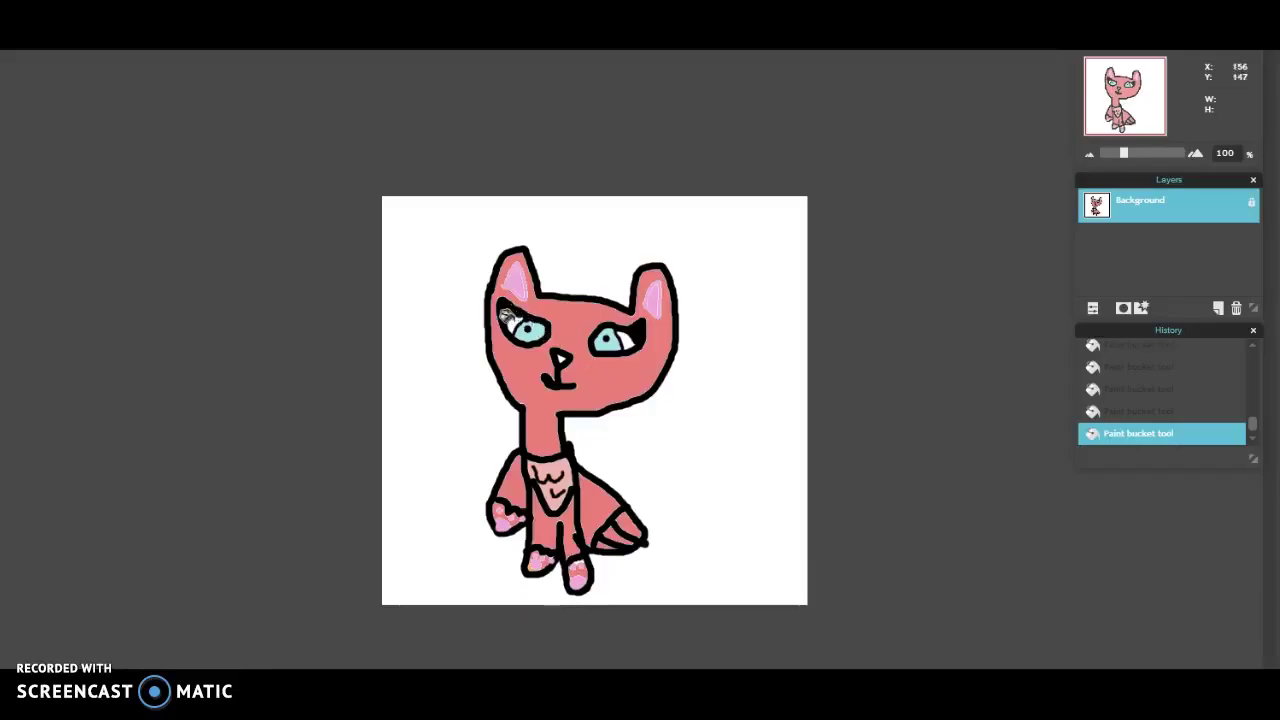
{"action": "left_click", "coordinate": [526, 330]}
{"action": "left_click", "coordinate": [606, 340]}
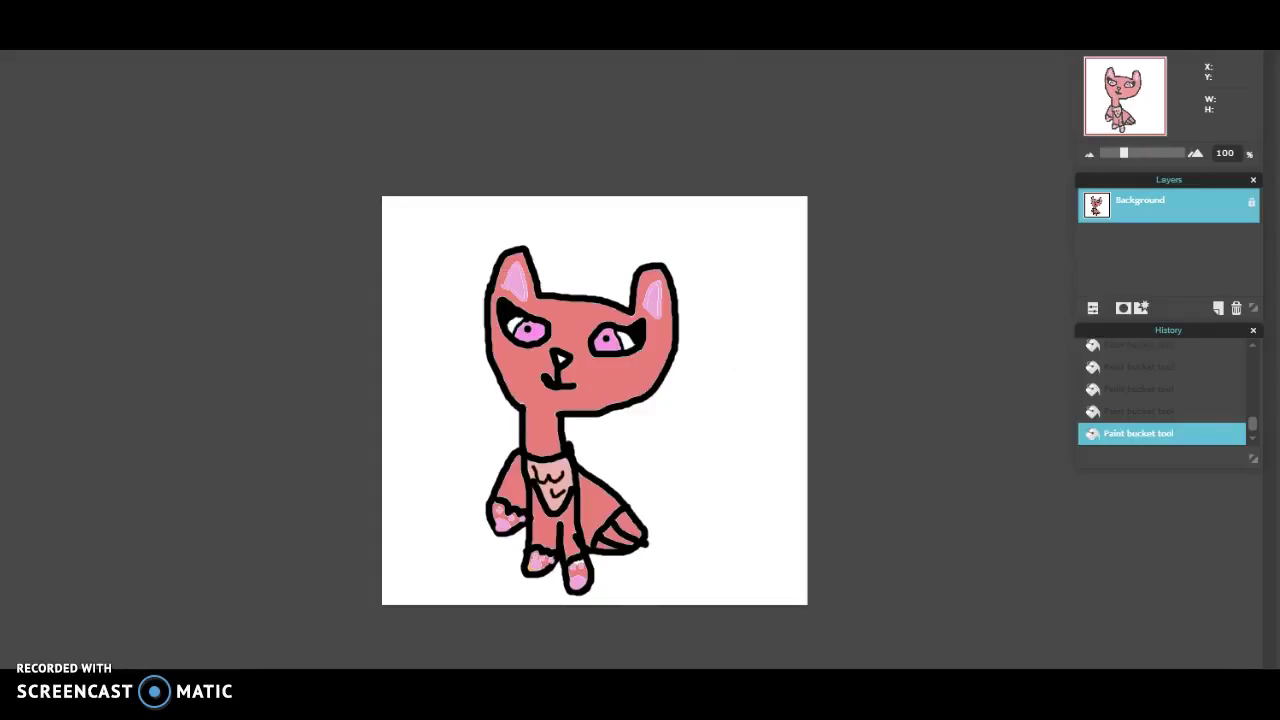
- Save the recoloured image to the computer as a JPEG named "fox named strawberry" with quality 100
{"action": "left_click", "coordinate": [12, 50]}
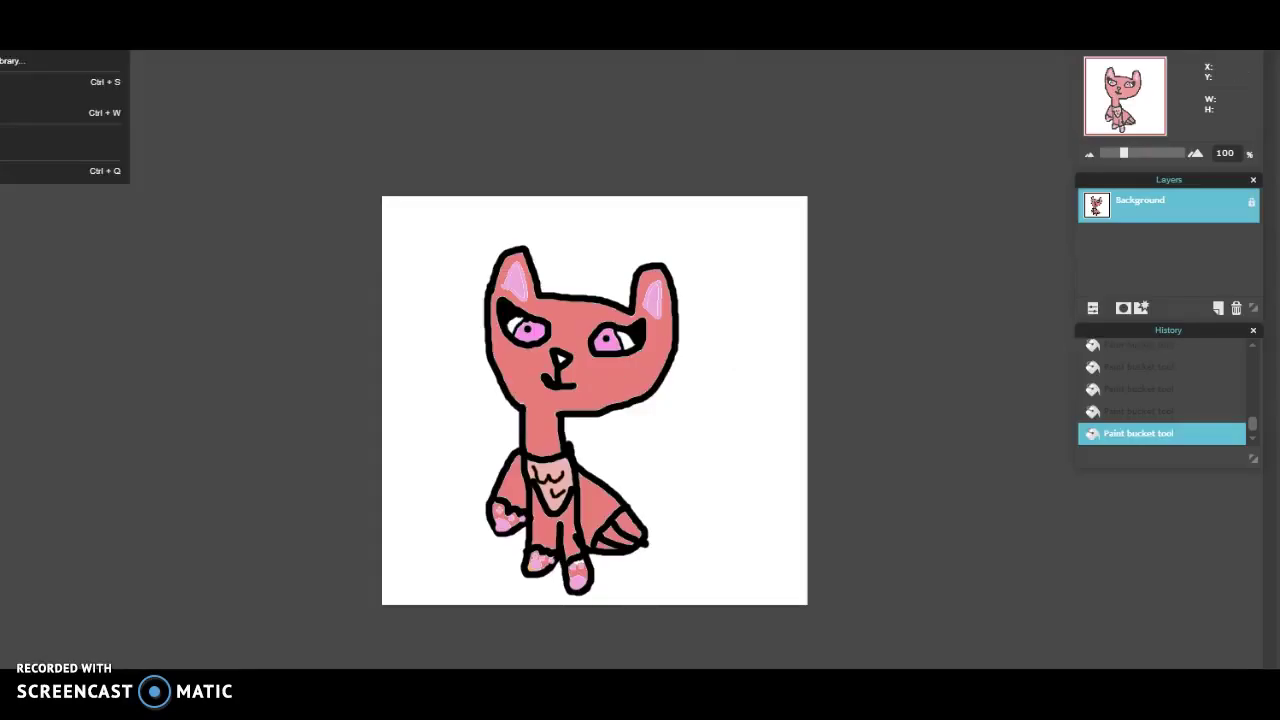
{"action": "left_click", "coordinate": [60, 82]}
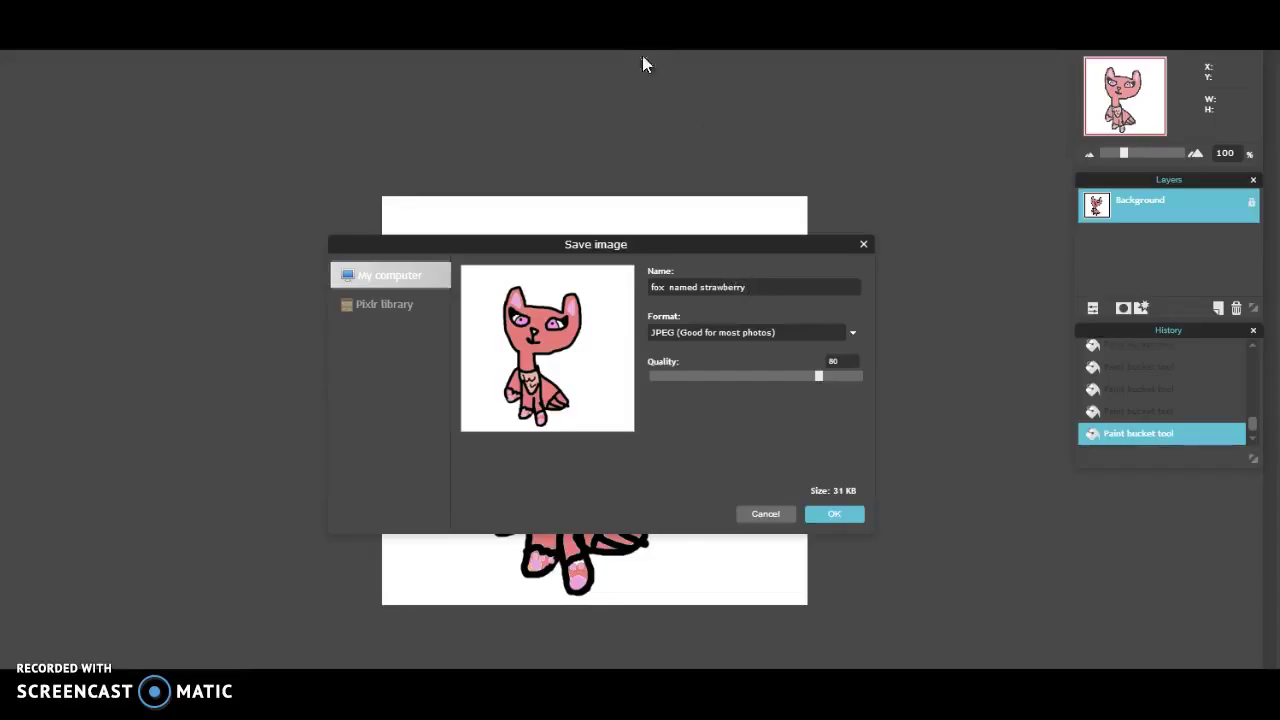
{"action": "left_click_drag", "start_coordinate": [817, 375], "coordinate": [965, 422]}
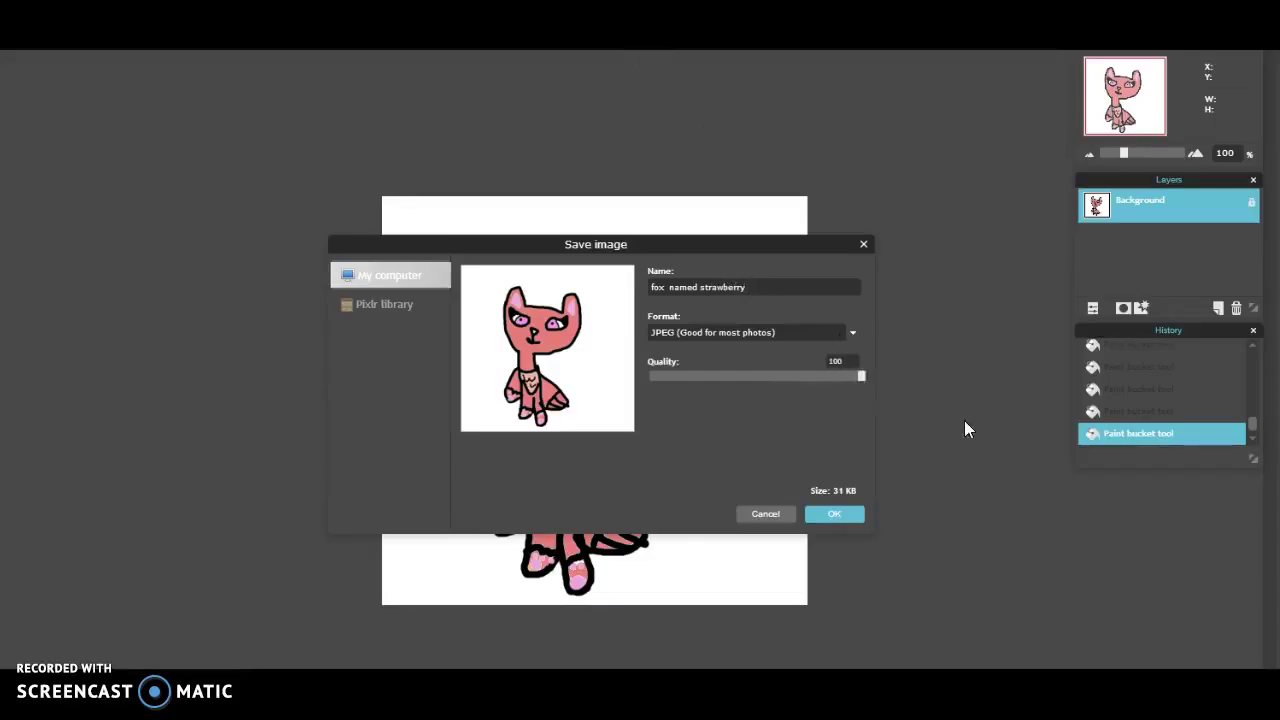
{"action": "left_click", "coordinate": [838, 514]}
{"action": "left_click", "coordinate": [523, 297]}
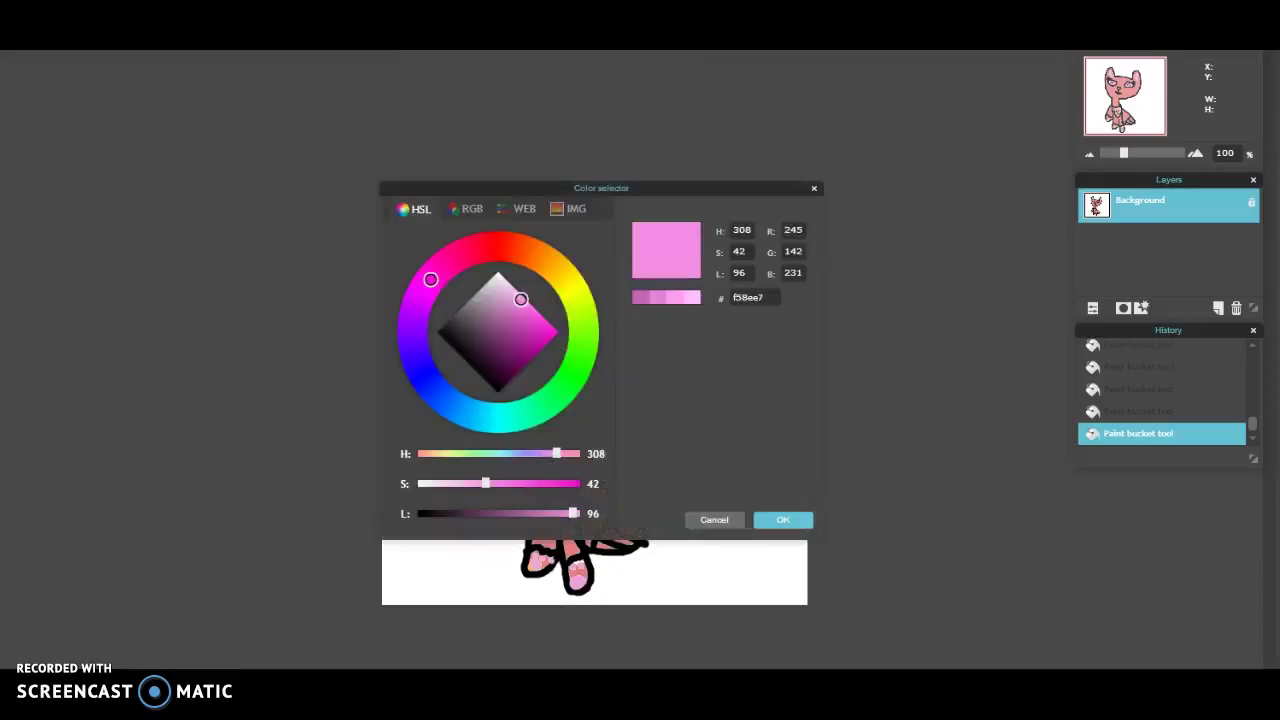
- Set the paint colour to pale cyan (bafeff) and fill the cat's head, neck, body and legs with it
{"action": "left_click_drag", "start_coordinate": [508, 425], "coordinate": [496, 417]}
{"action": "left_click", "coordinate": [513, 313]}
{"action": "left_click_drag", "start_coordinate": [518, 309], "coordinate": [514, 288]}
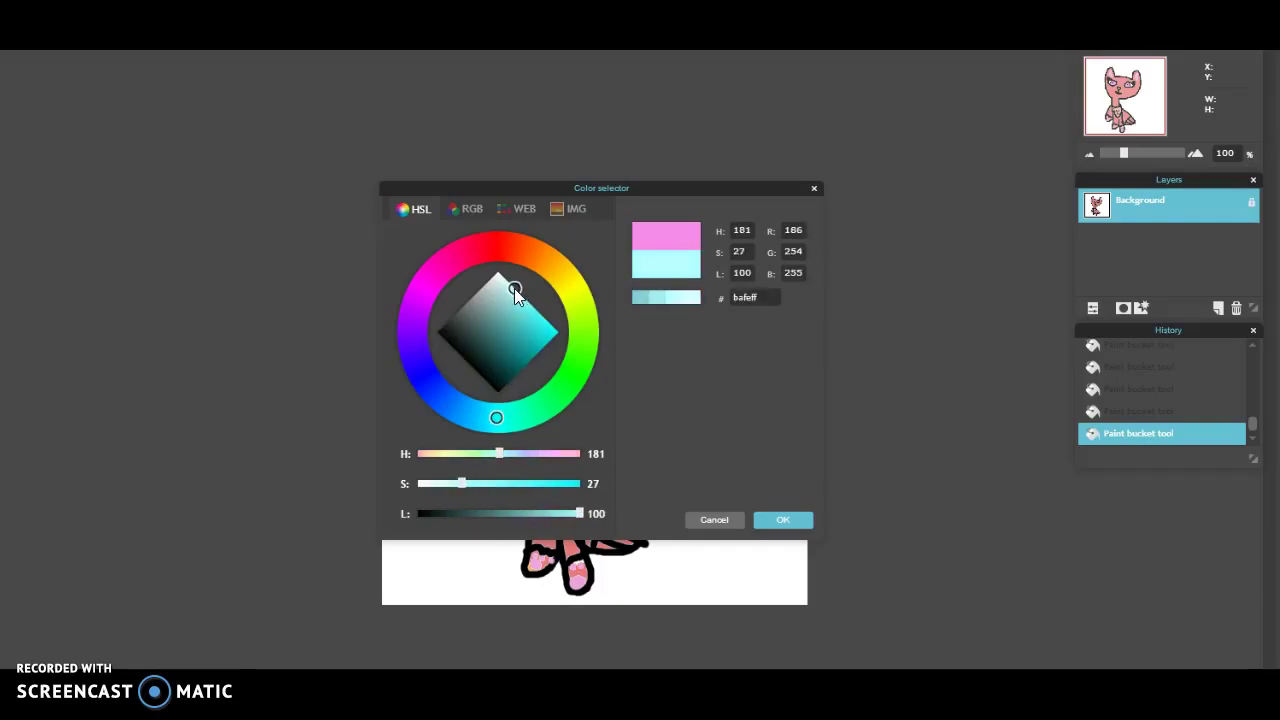
{"action": "left_click", "coordinate": [783, 520]}
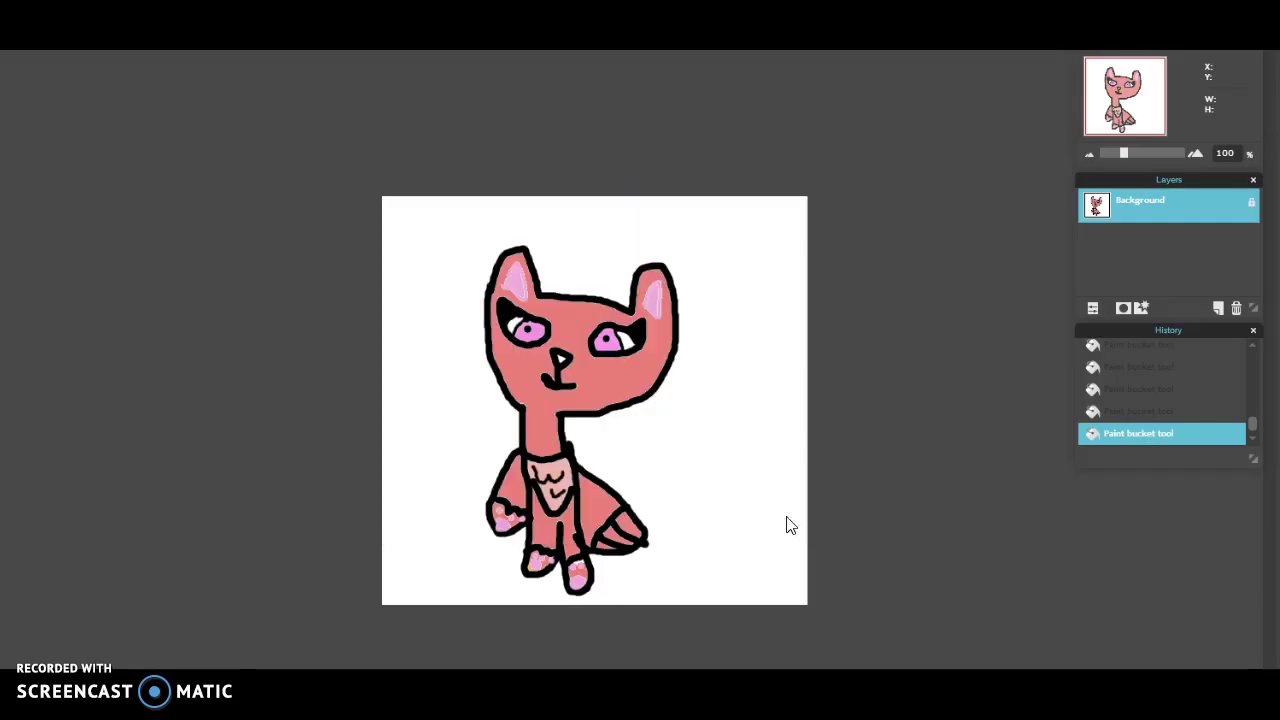
{"action": "left_click", "coordinate": [598, 376]}
{"action": "left_click", "coordinate": [590, 505]}
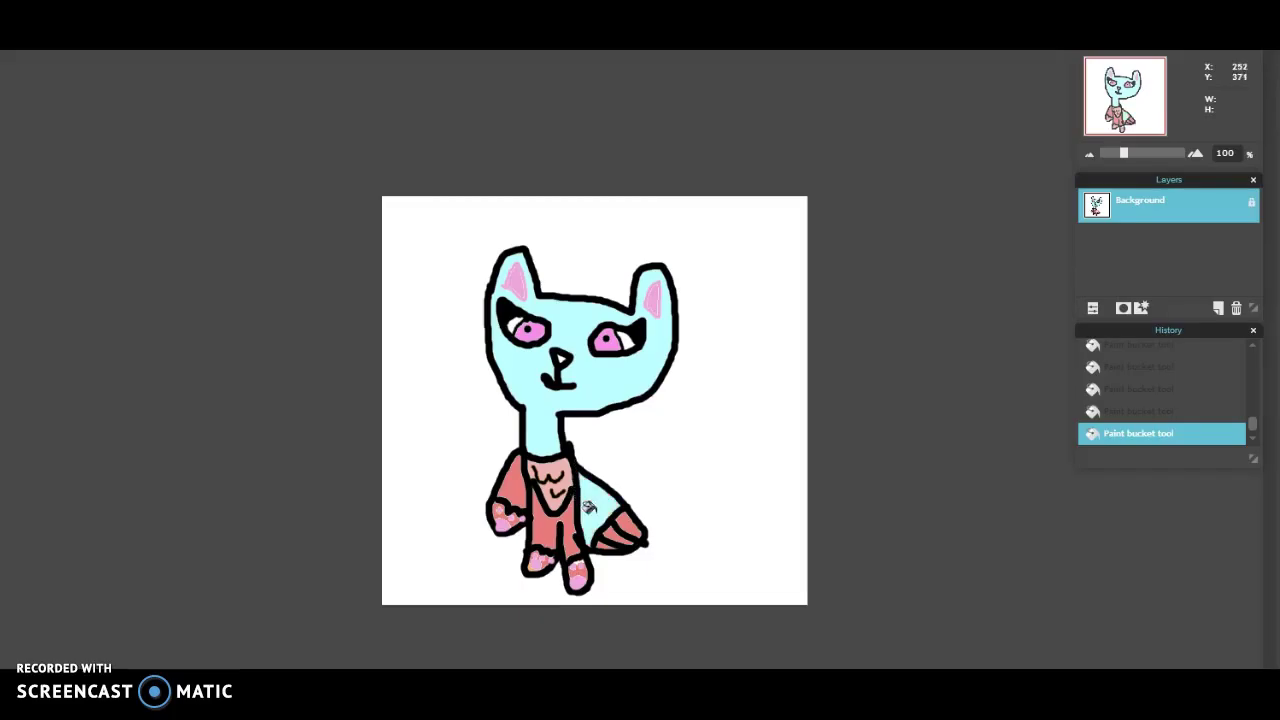
{"action": "left_click", "coordinate": [516, 490]}
{"action": "left_click", "coordinate": [545, 516]}
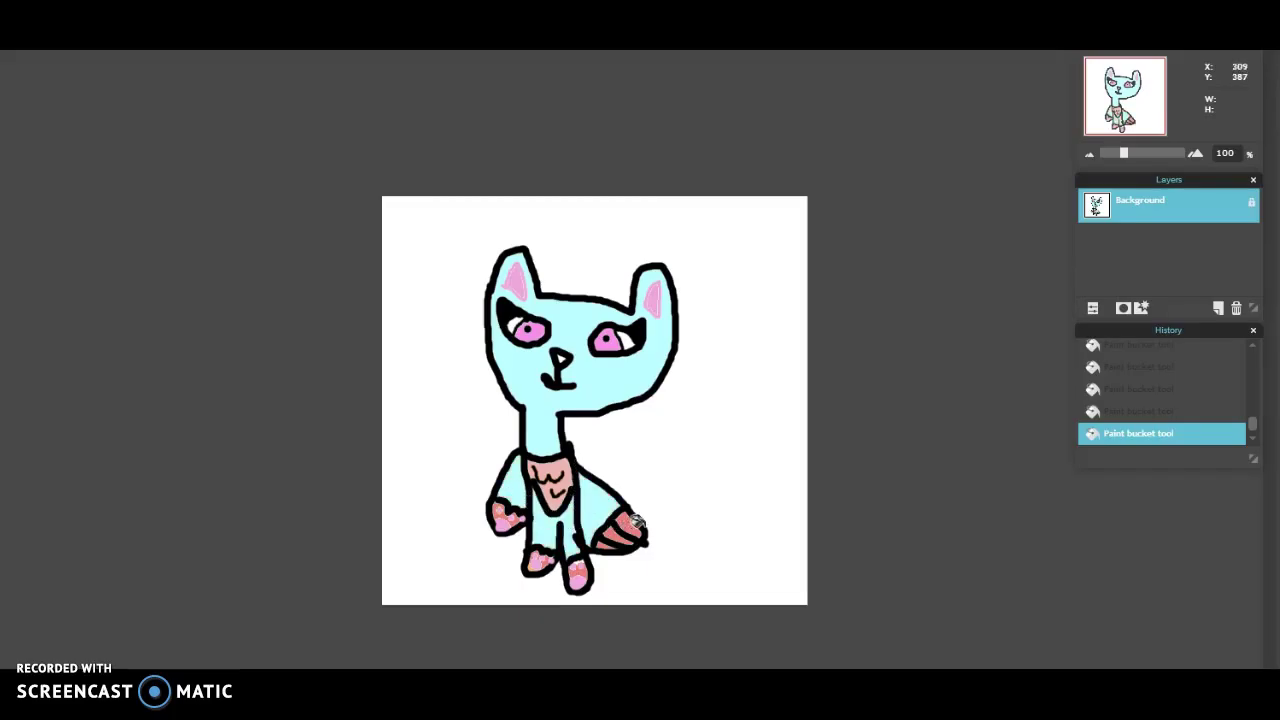
- Fill the chest patch, the tail sections and the coral areas of the paws with pale cyan
{"action": "left_click", "coordinate": [538, 466]}
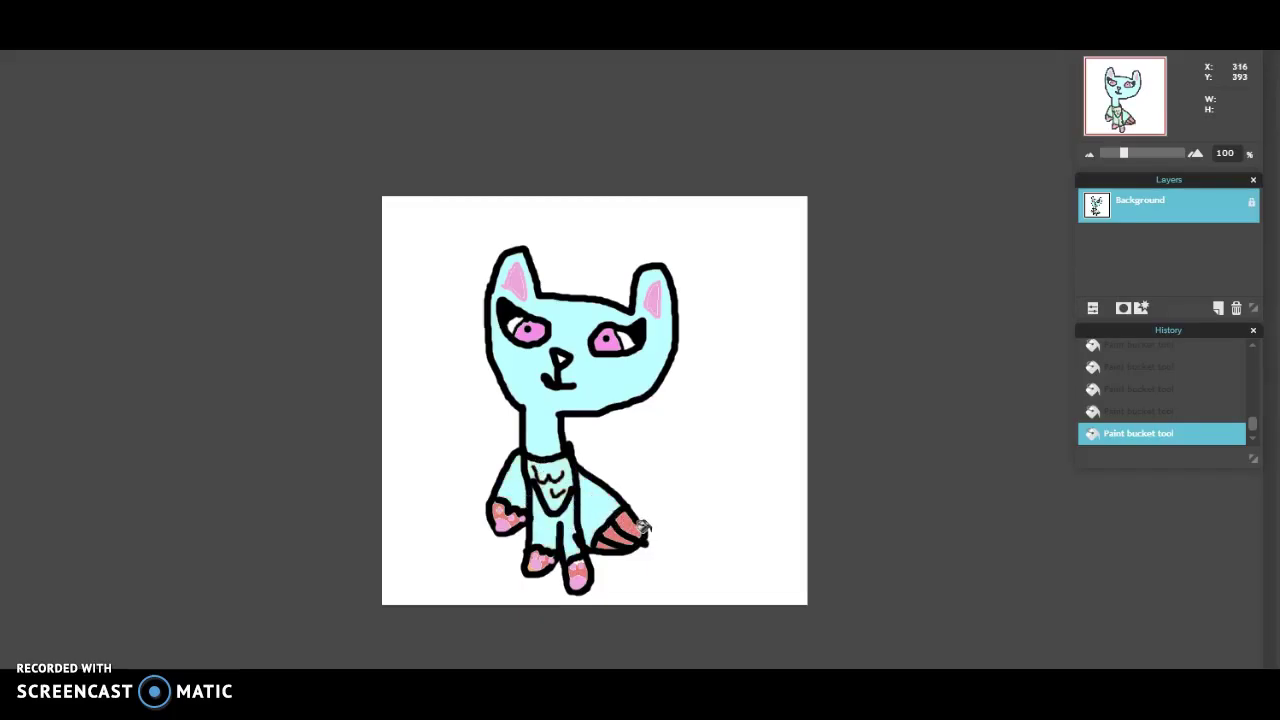
{"action": "left_click", "coordinate": [623, 522]}
{"action": "left_click", "coordinate": [606, 536]}
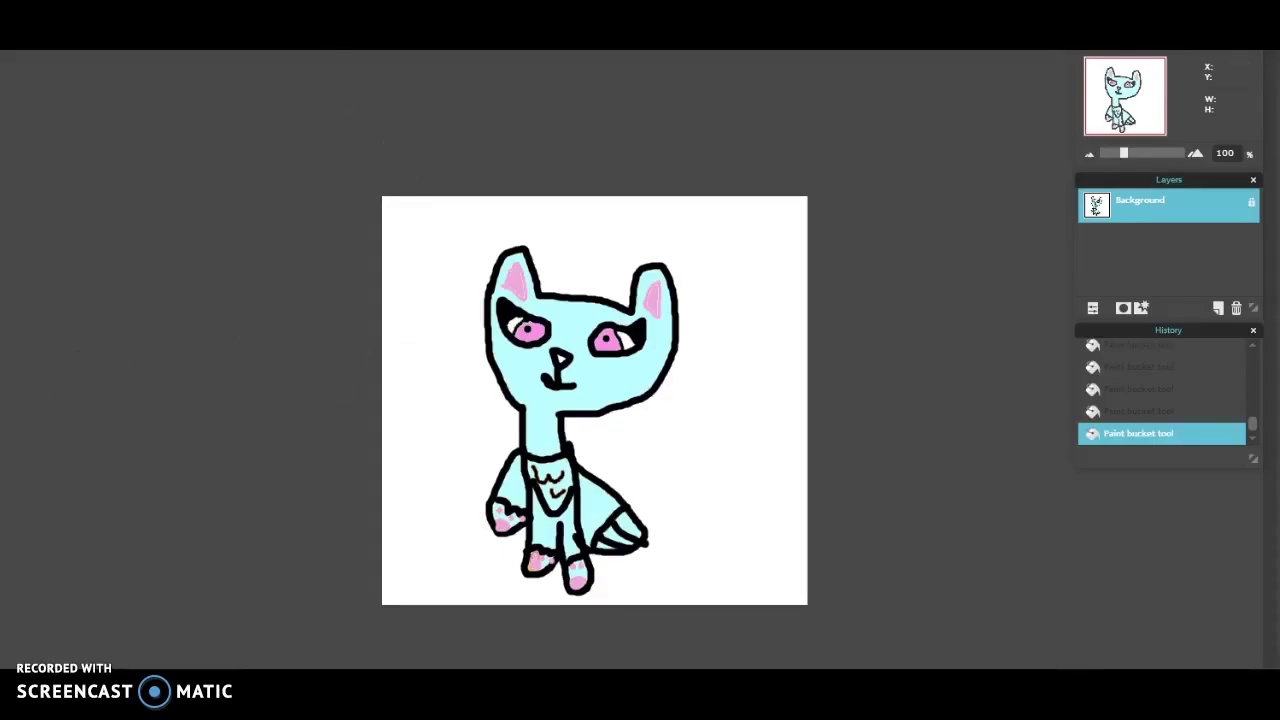
- Set the paint colour to a deeper cyan (89f0f0) and fill the cat's head, neck, body and front legs with it
{"action": "left_click_drag", "start_coordinate": [514, 291], "coordinate": [521, 301]}
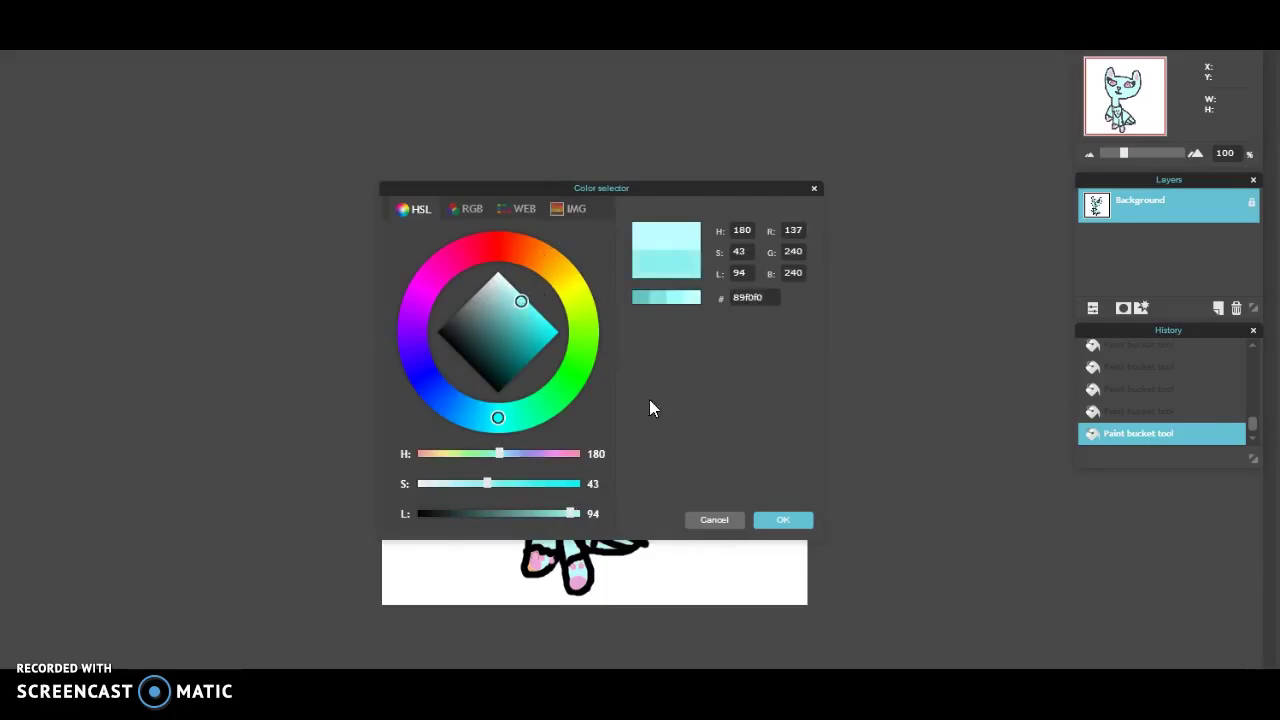
{"action": "left_click", "coordinate": [772, 519]}
{"action": "left_click", "coordinate": [536, 391]}
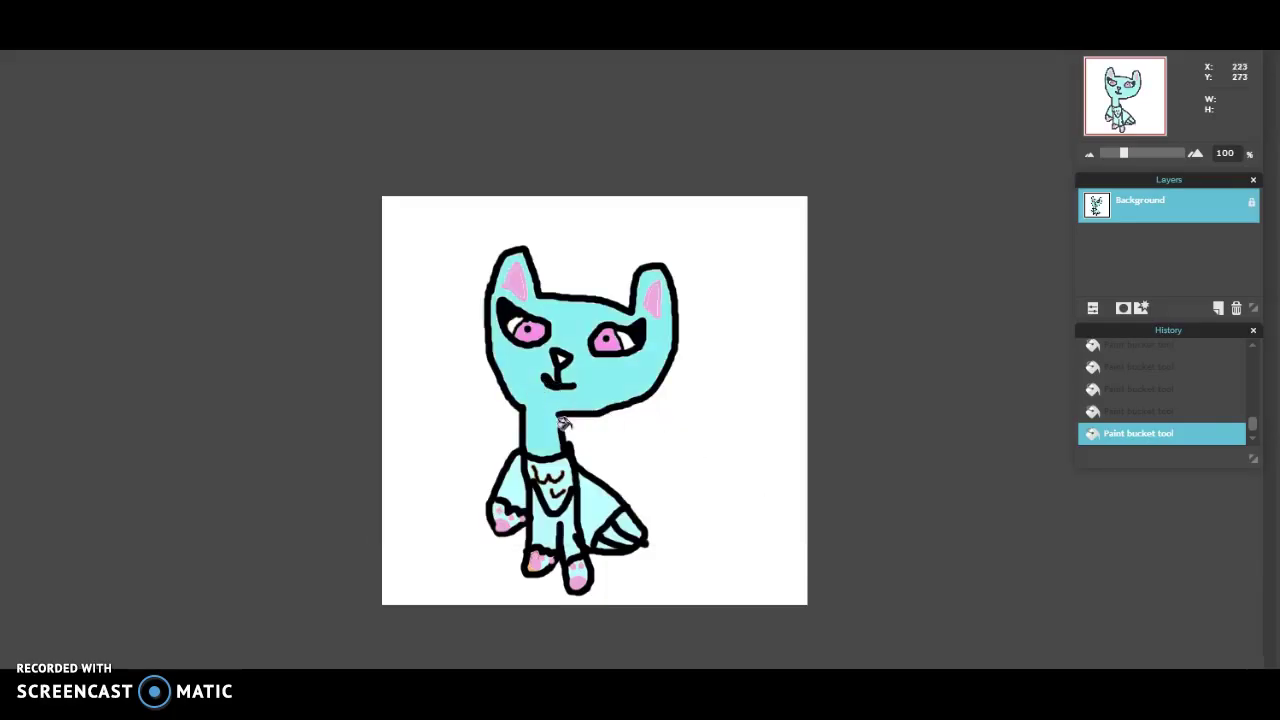
{"action": "left_click", "coordinate": [591, 487]}
{"action": "left_click", "coordinate": [557, 518]}
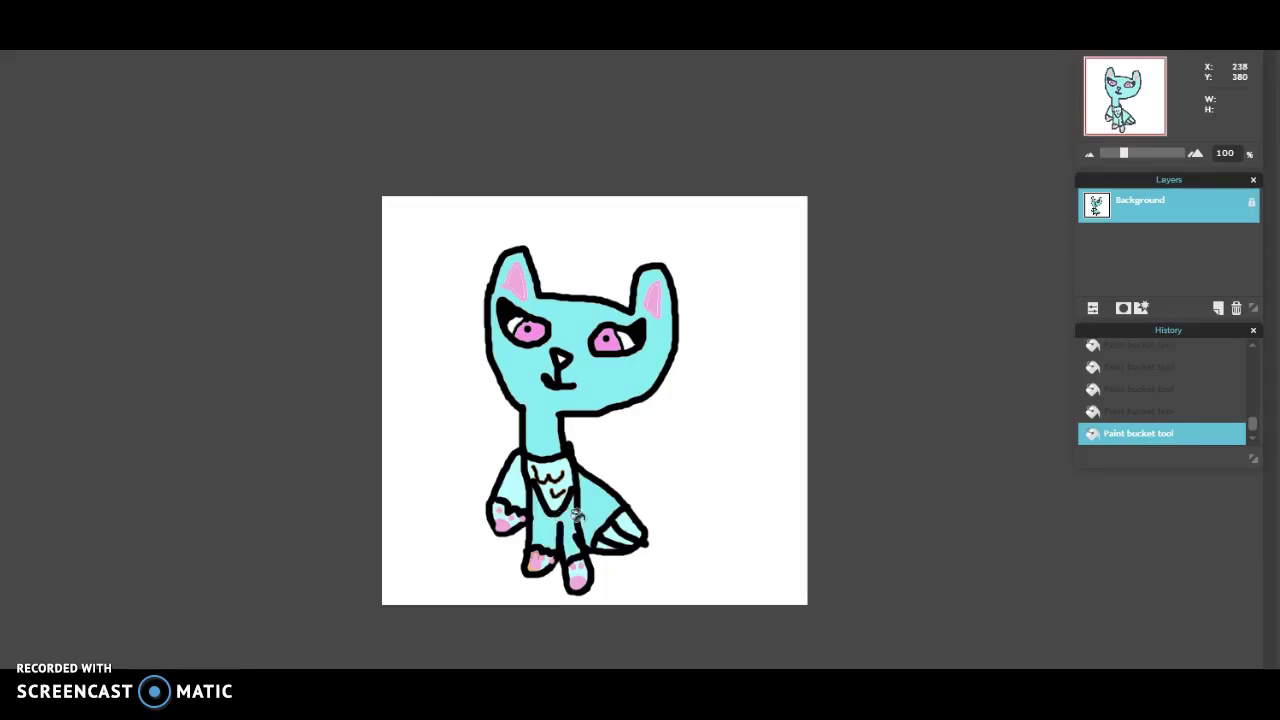
- Undo the misplaced cyan fill on the black outline and fill the tail sections and raised leg with the deeper cyan
{"action": "left_click", "coordinate": [623, 513]}
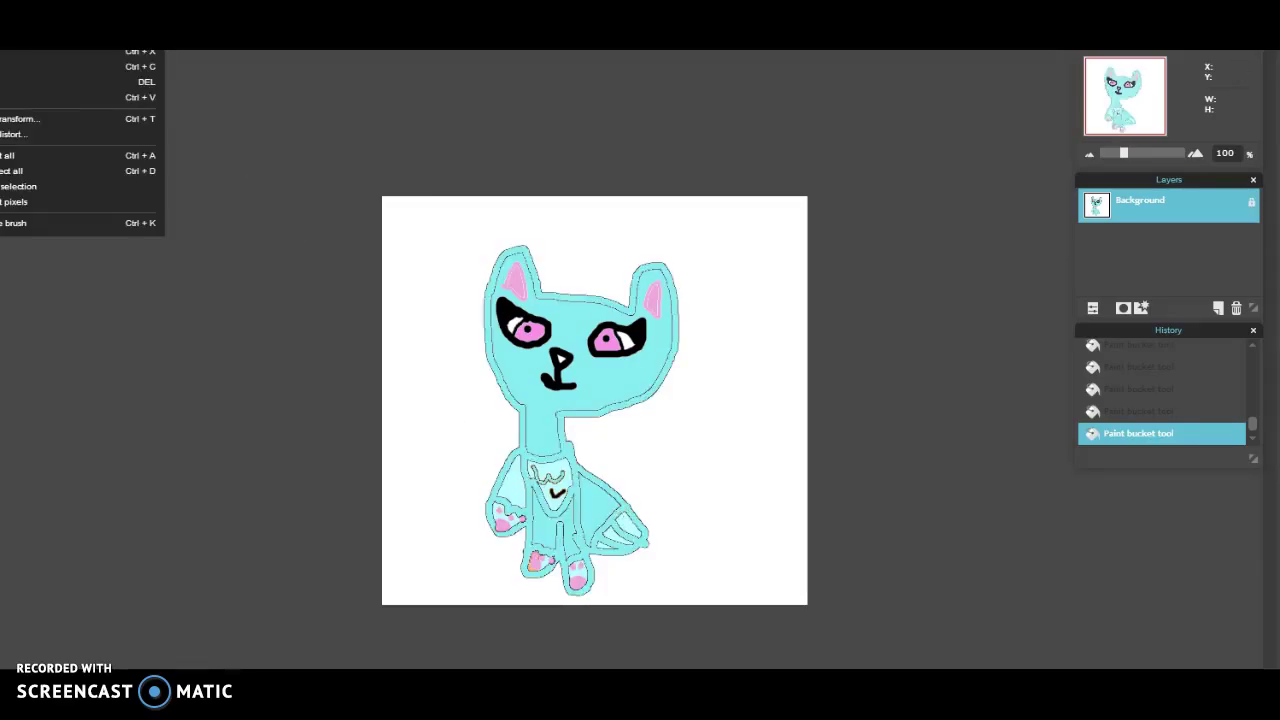
{"action": "key", "text": "ctrl+z"}
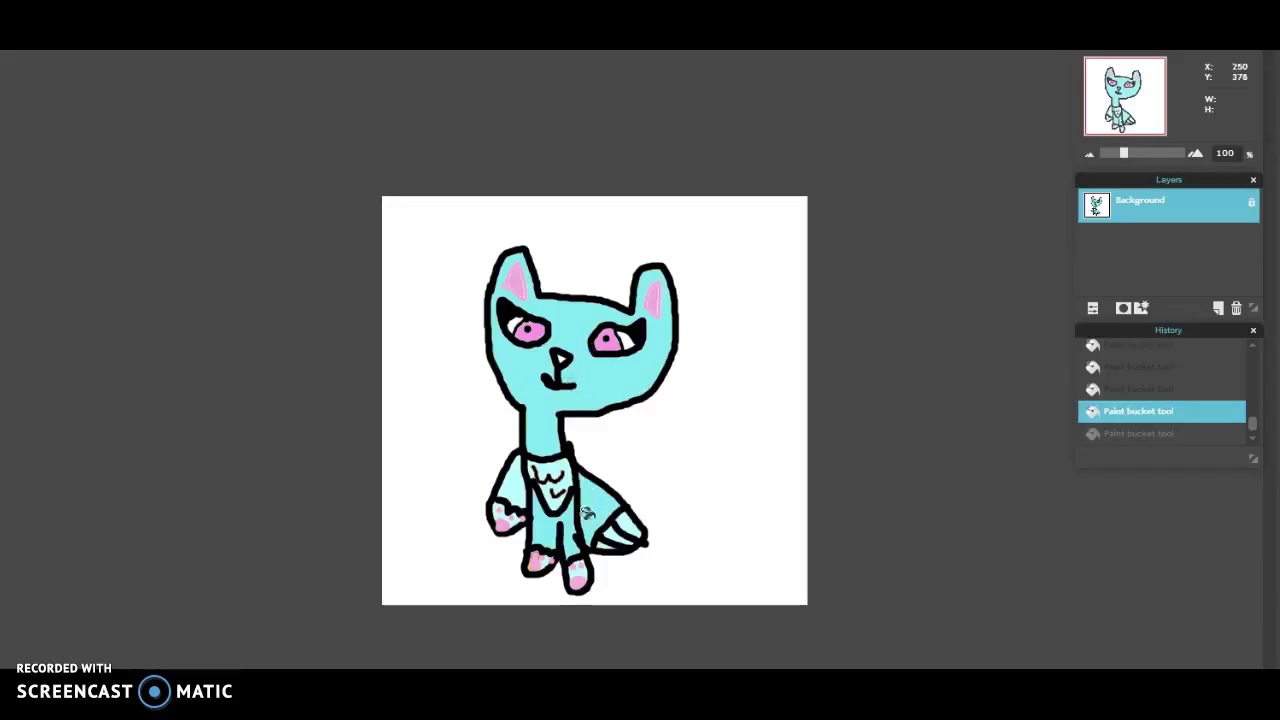
{"action": "left_click", "coordinate": [620, 523]}
{"action": "left_click", "coordinate": [609, 533]}
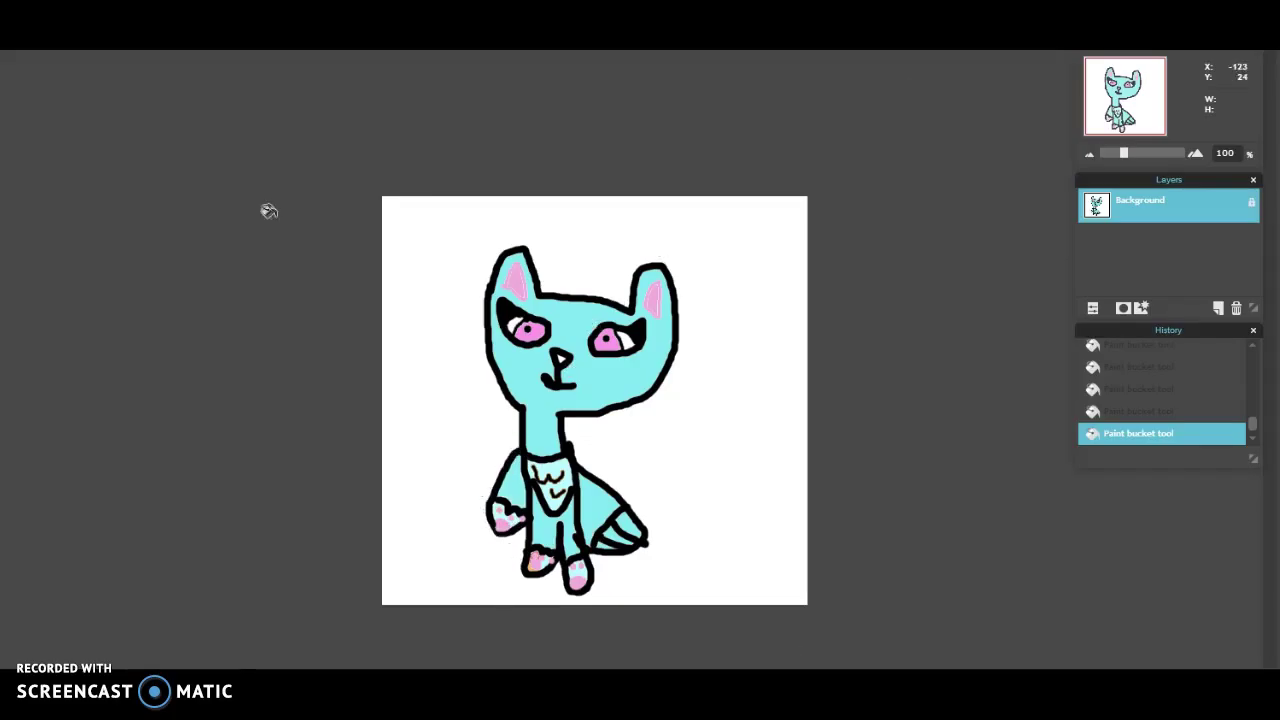
- Set the paint colour to very pale cyan (d9ffff) and fill the irises of both eyes with it
{"action": "left_click", "coordinate": [2, 425]}
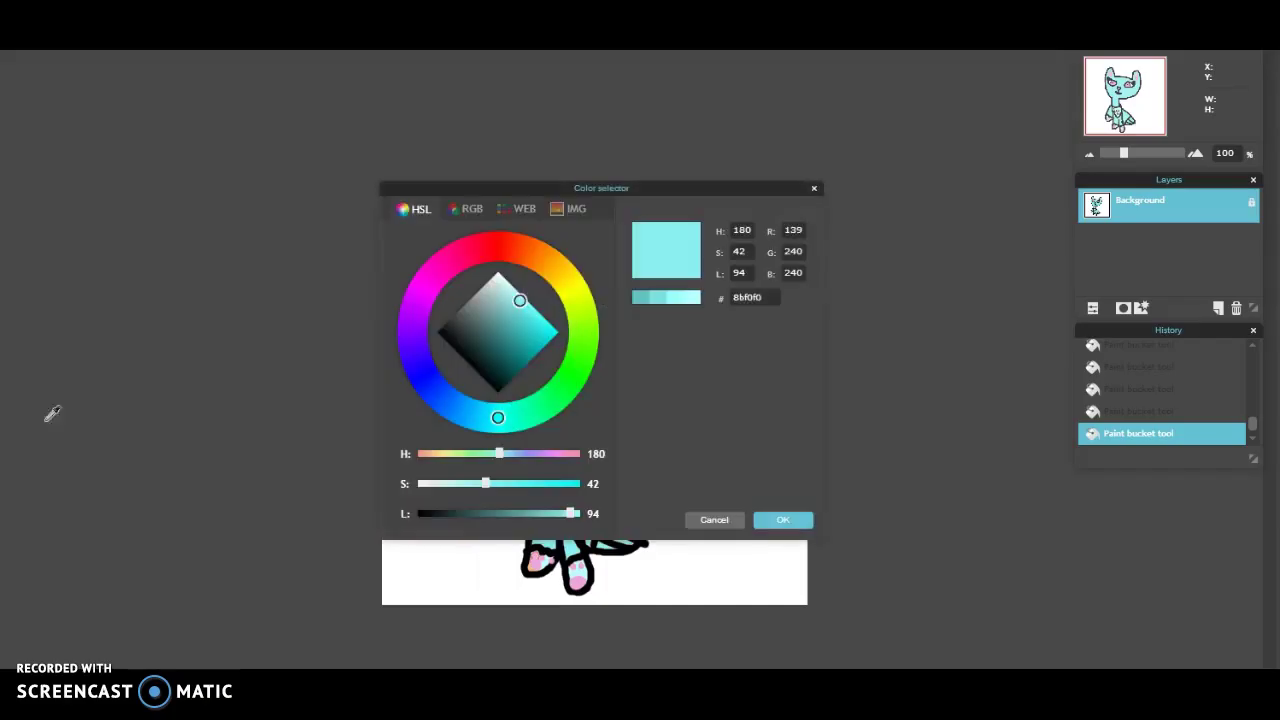
{"action": "left_click", "coordinate": [508, 281]}
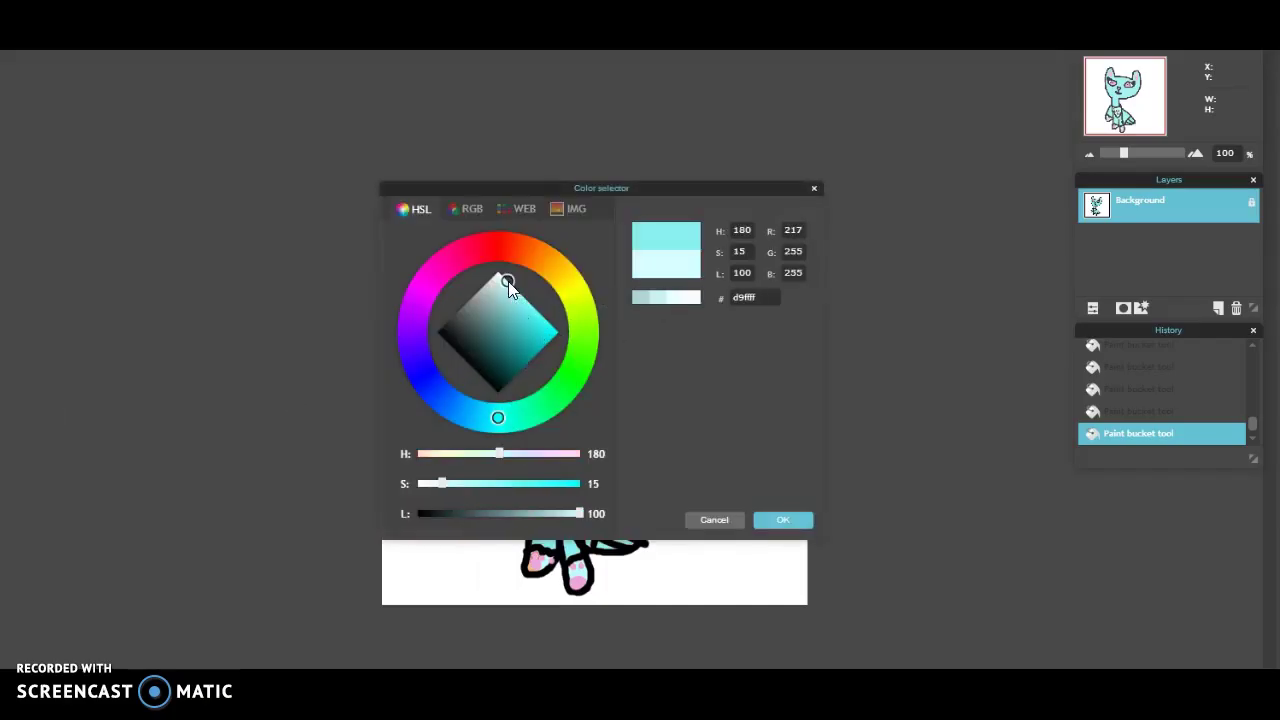
{"action": "left_click", "coordinate": [790, 518]}
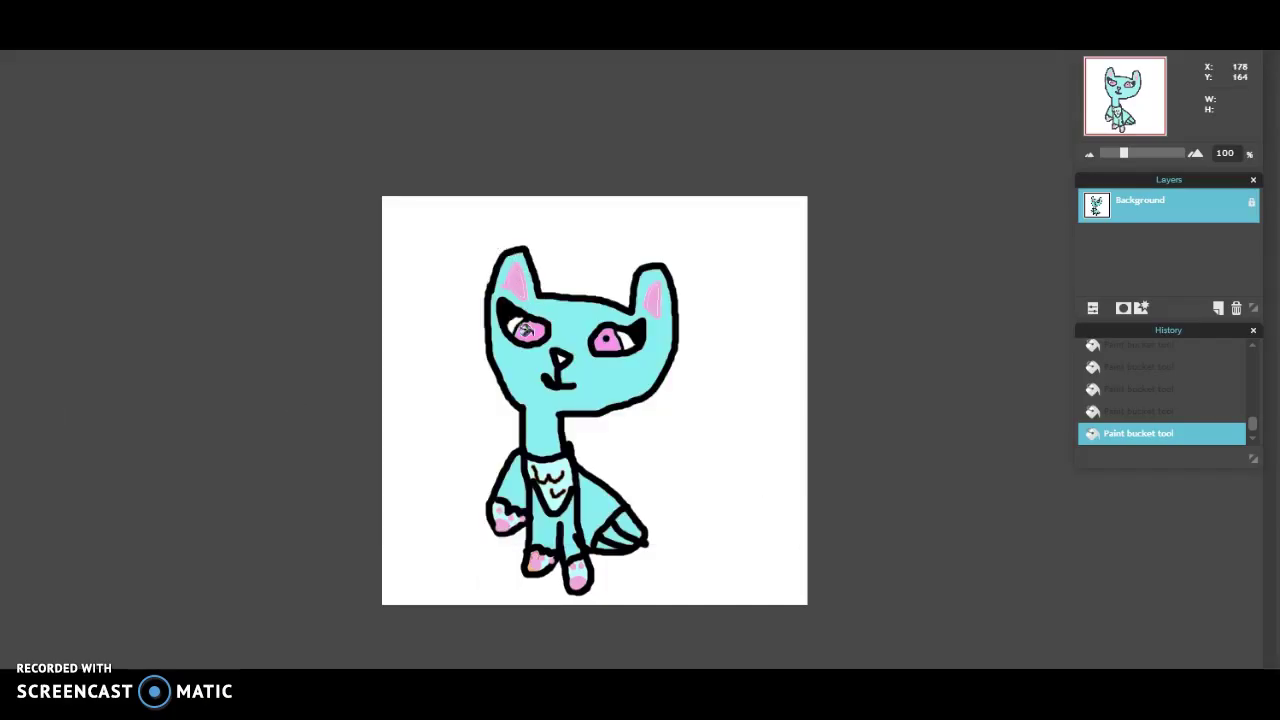
{"action": "left_click", "coordinate": [607, 342]}
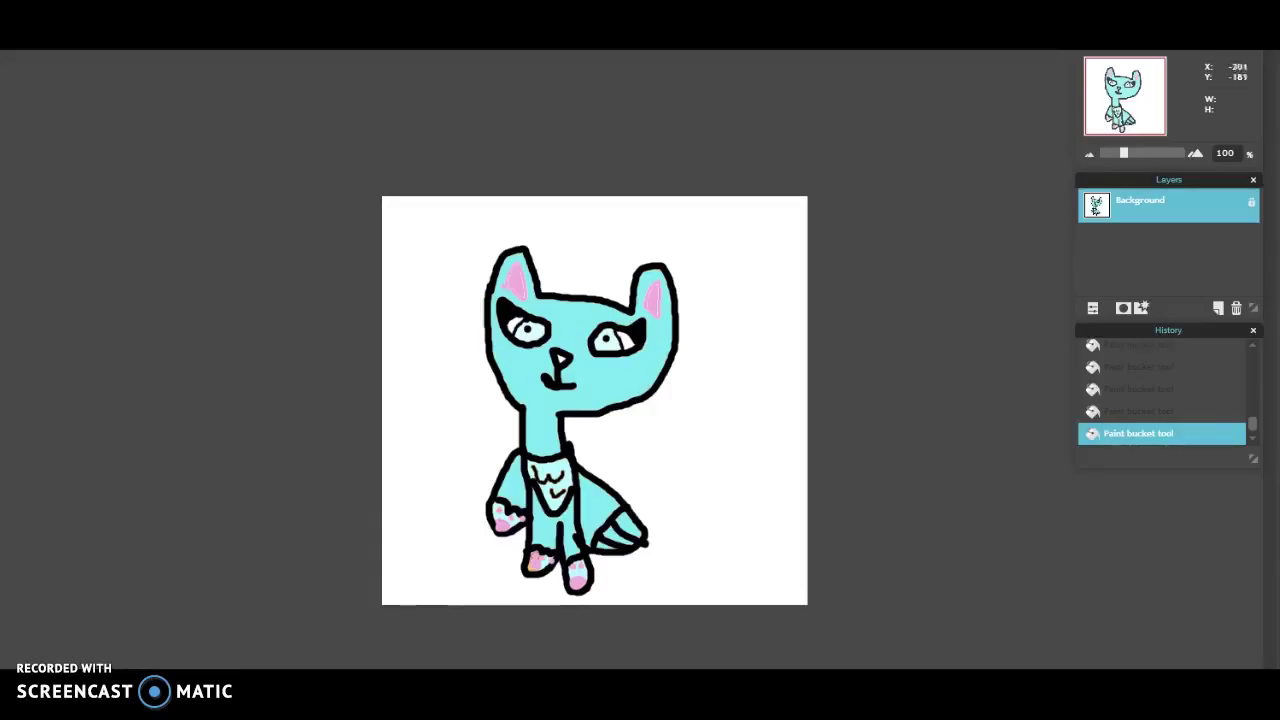
- Save the cyan cat to the computer as a JPEG image named "fox named minty"
{"action": "key", "text": "alt+f"}
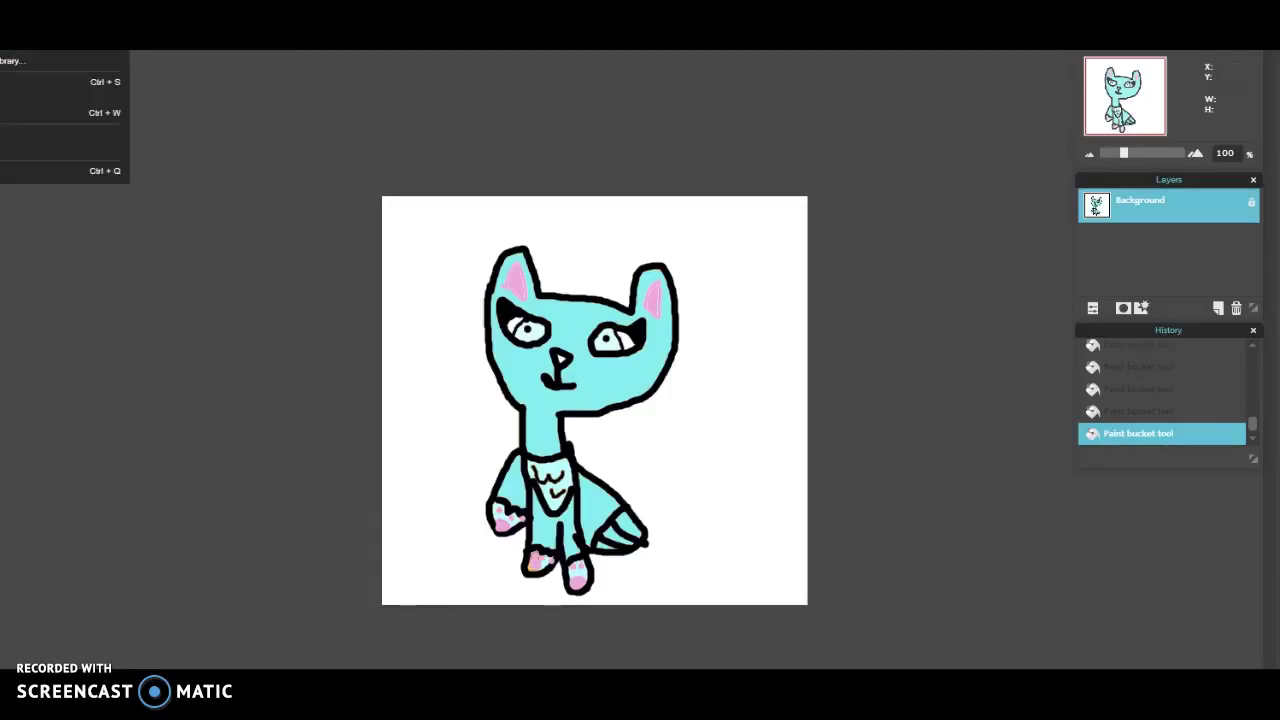
{"action": "left_click", "coordinate": [60, 96]}
{"action": "left_click_drag", "start_coordinate": [750, 286], "coordinate": [703, 284]}
{"action": "key", "text": "BackSpace"}
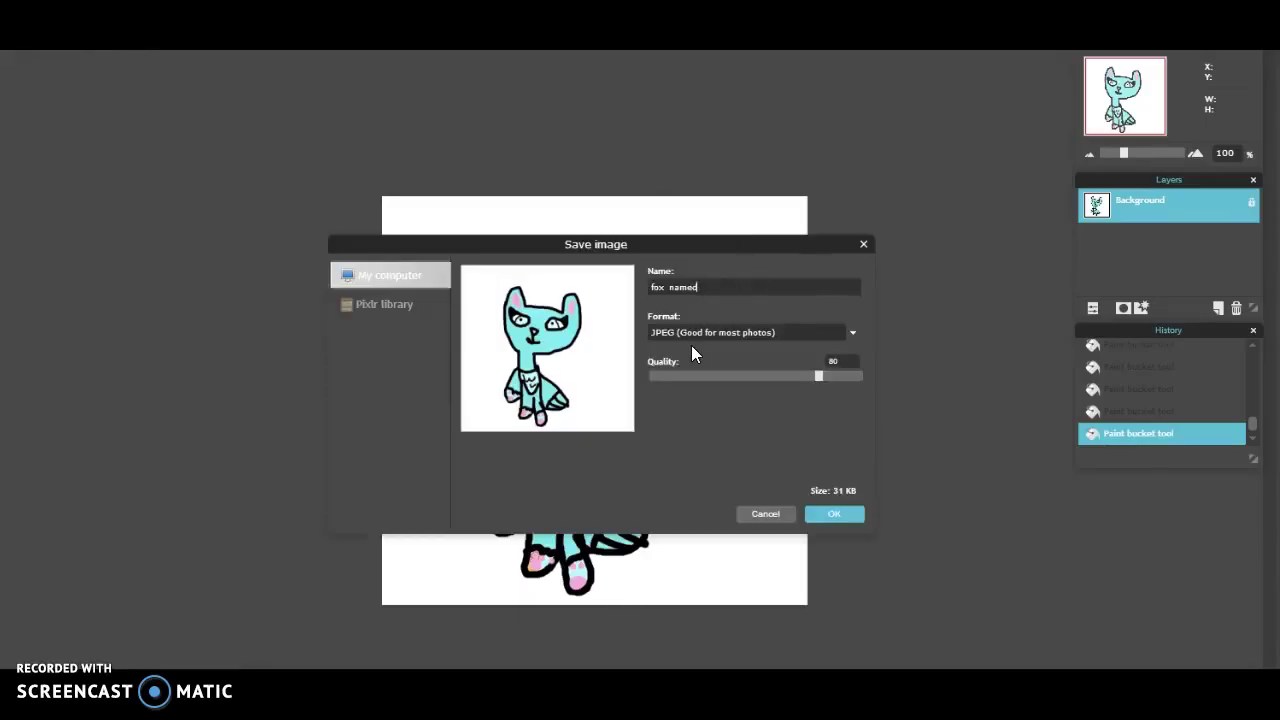
{"action": "type", "text": "minty"}
{"action": "left_click", "coordinate": [835, 515]}
{"action": "left_click", "coordinate": [514, 296]}
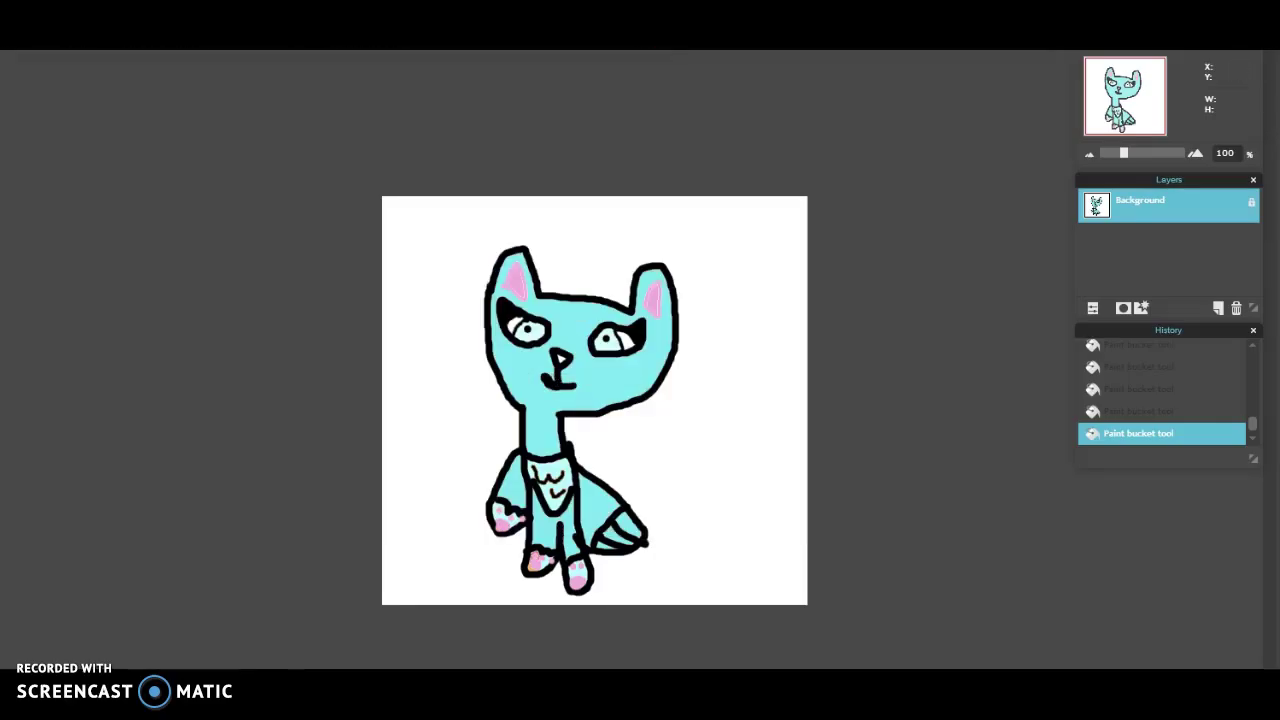
- Set the paint colour to purple (8574db) and undo the misplaced fill on the white background
{"action": "left_click_drag", "start_coordinate": [427, 391], "coordinate": [420, 366]}
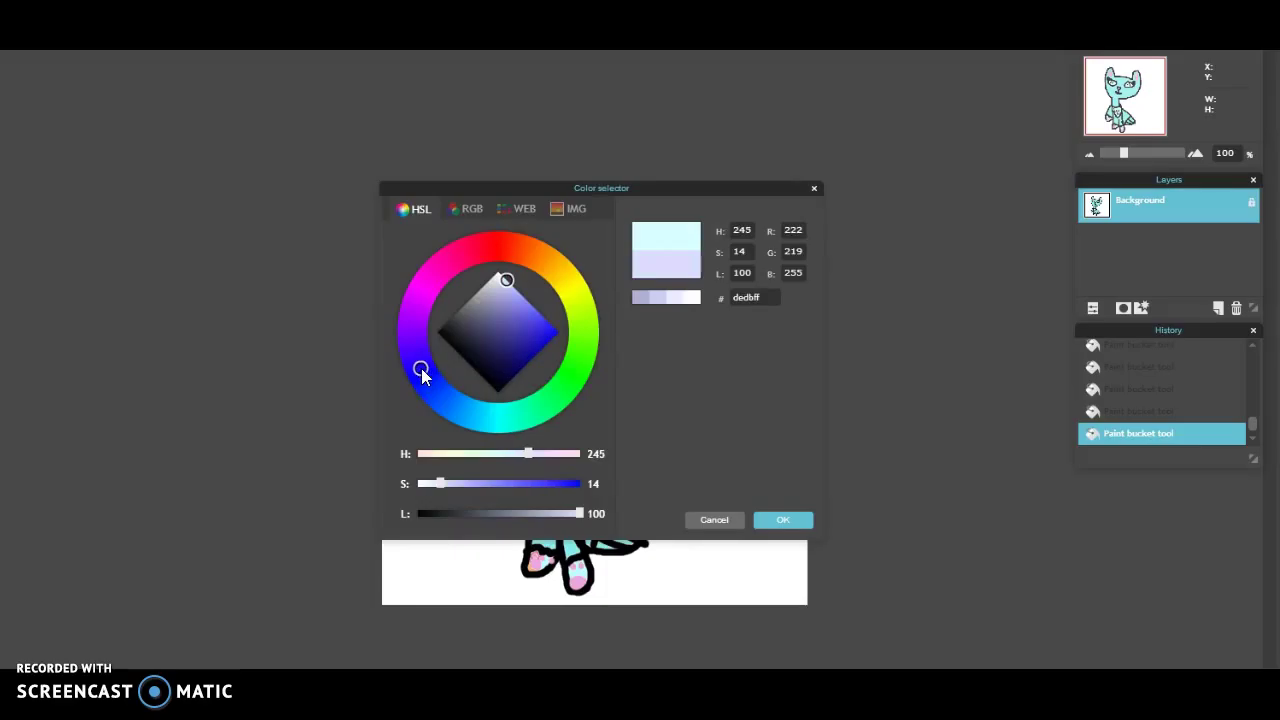
{"action": "left_click", "coordinate": [517, 308]}
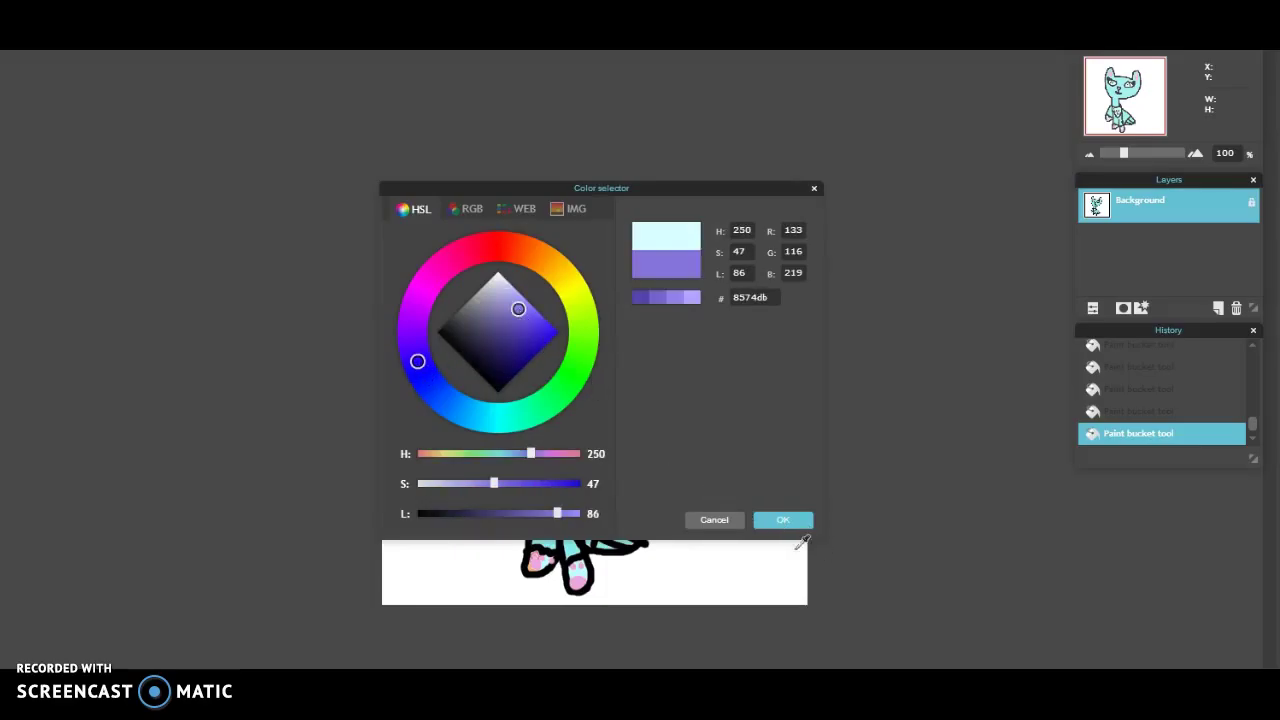
{"action": "left_click", "coordinate": [775, 522]}
{"action": "left_click", "coordinate": [758, 512]}
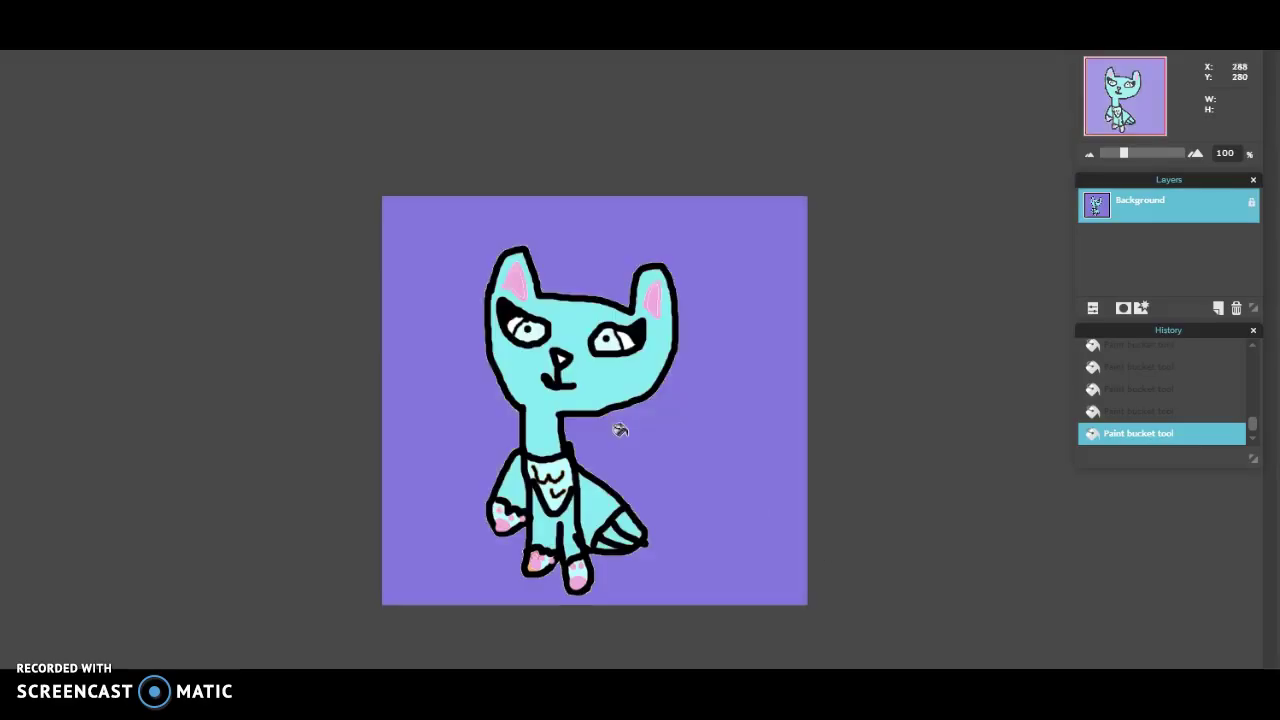
{"action": "key", "text": "ctrl+z"}
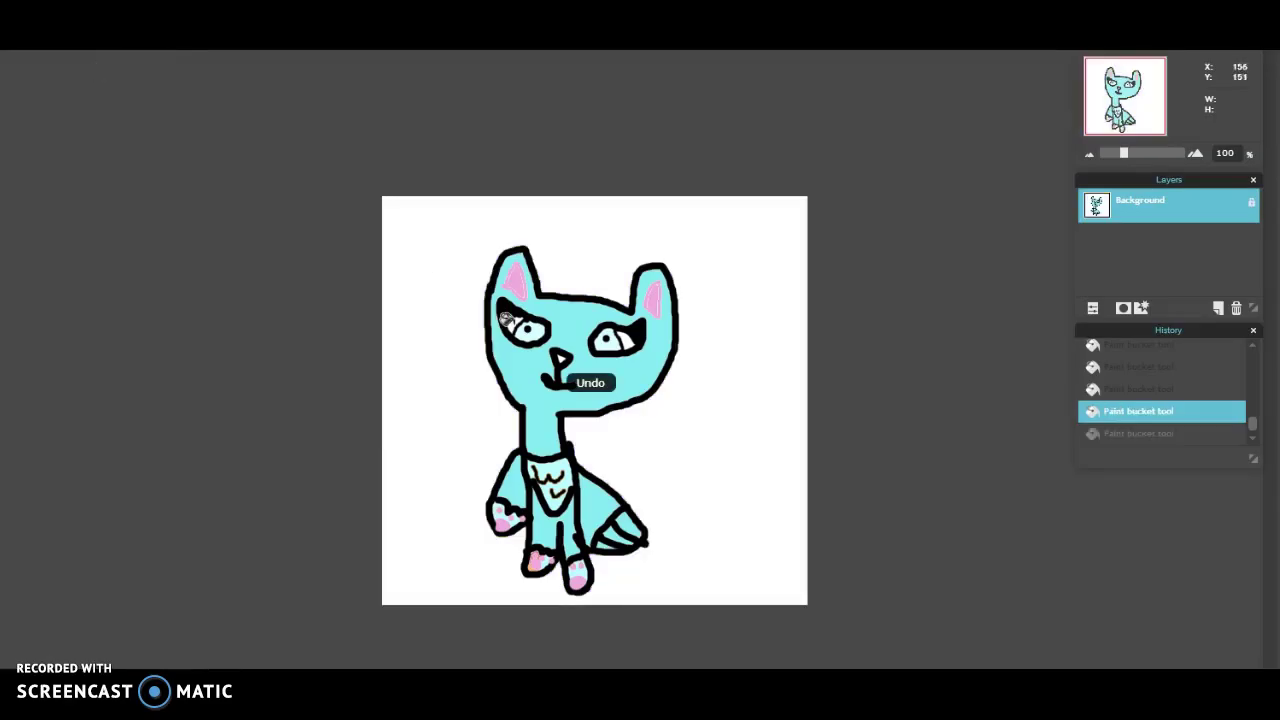
- Fill the cat's head, neck, body, legs and tail sections with the purple
{"action": "left_click", "coordinate": [605, 393]}
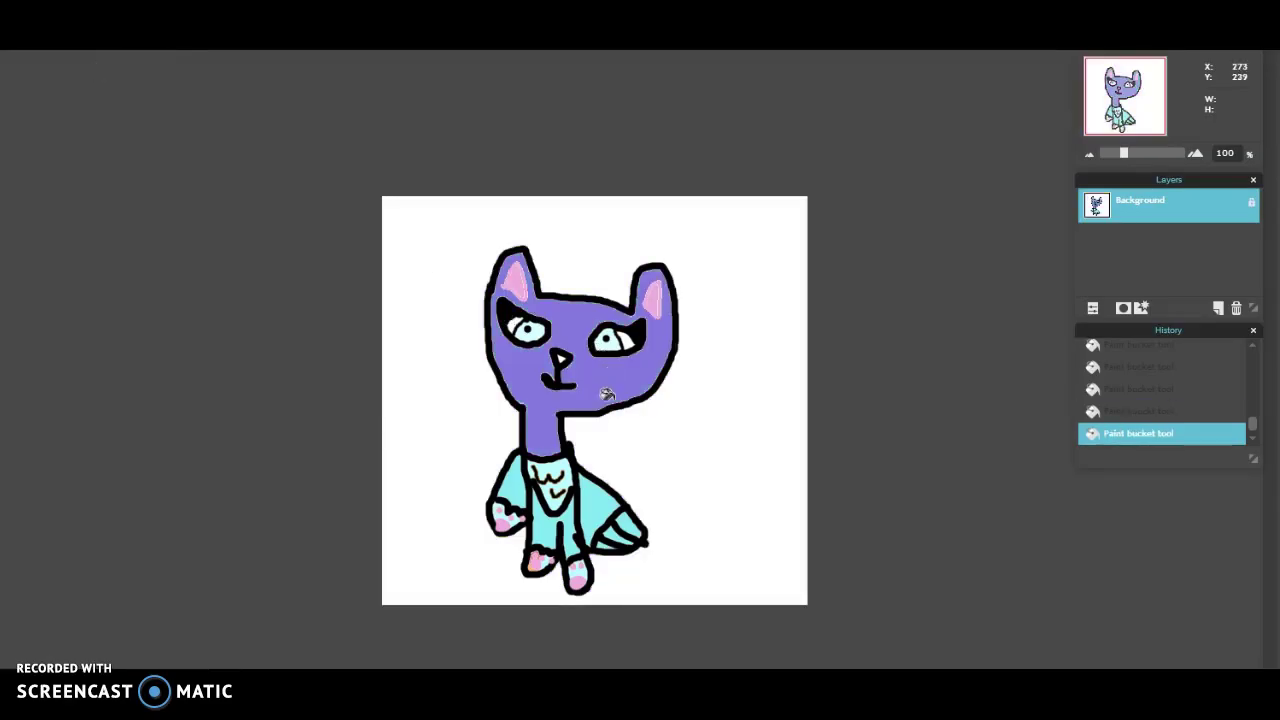
{"action": "left_click", "coordinate": [583, 519]}
{"action": "left_click", "coordinate": [536, 521]}
{"action": "left_click", "coordinate": [511, 482]}
{"action": "left_click", "coordinate": [622, 522]}
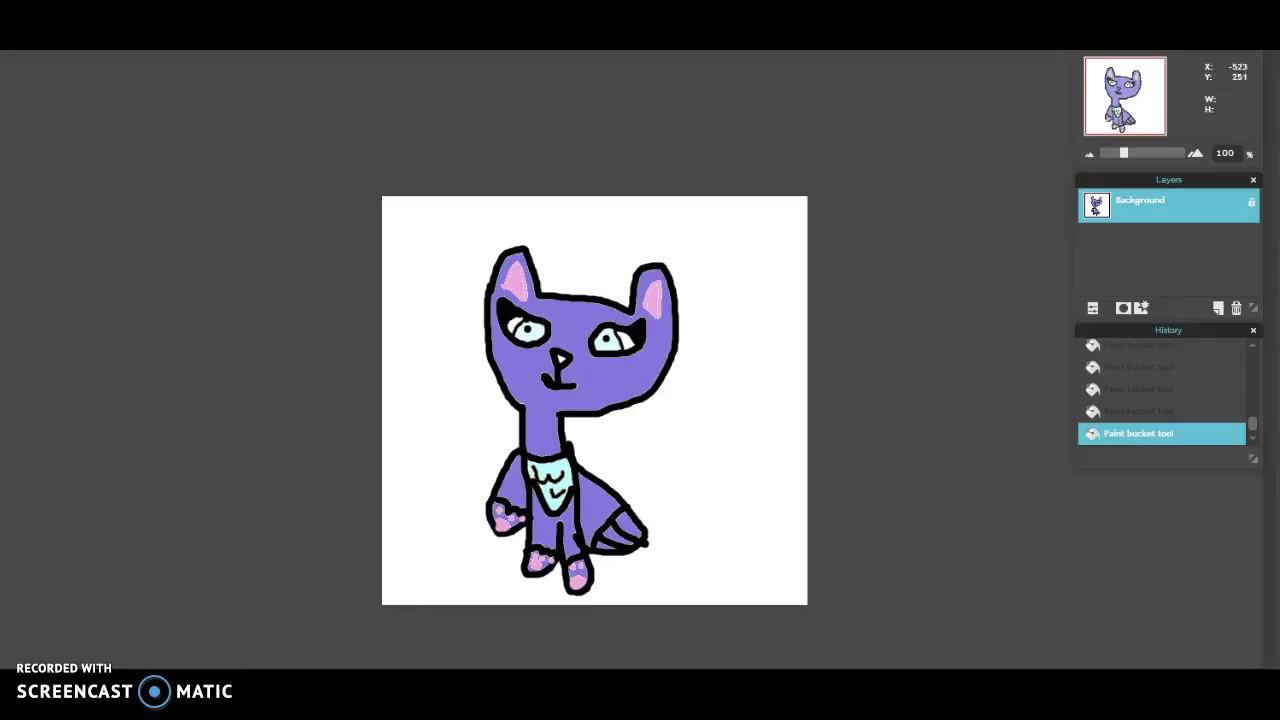
- Set the paint colour to pale lavender and fill the irises of both eyes with it
{"action": "left_click", "coordinate": [5, 430]}
{"action": "left_click_drag", "start_coordinate": [502, 318], "coordinate": [506, 284]}
{"action": "left_click", "coordinate": [805, 515]}
{"action": "left_click", "coordinate": [524, 330]}
{"action": "left_click", "coordinate": [596, 333]}
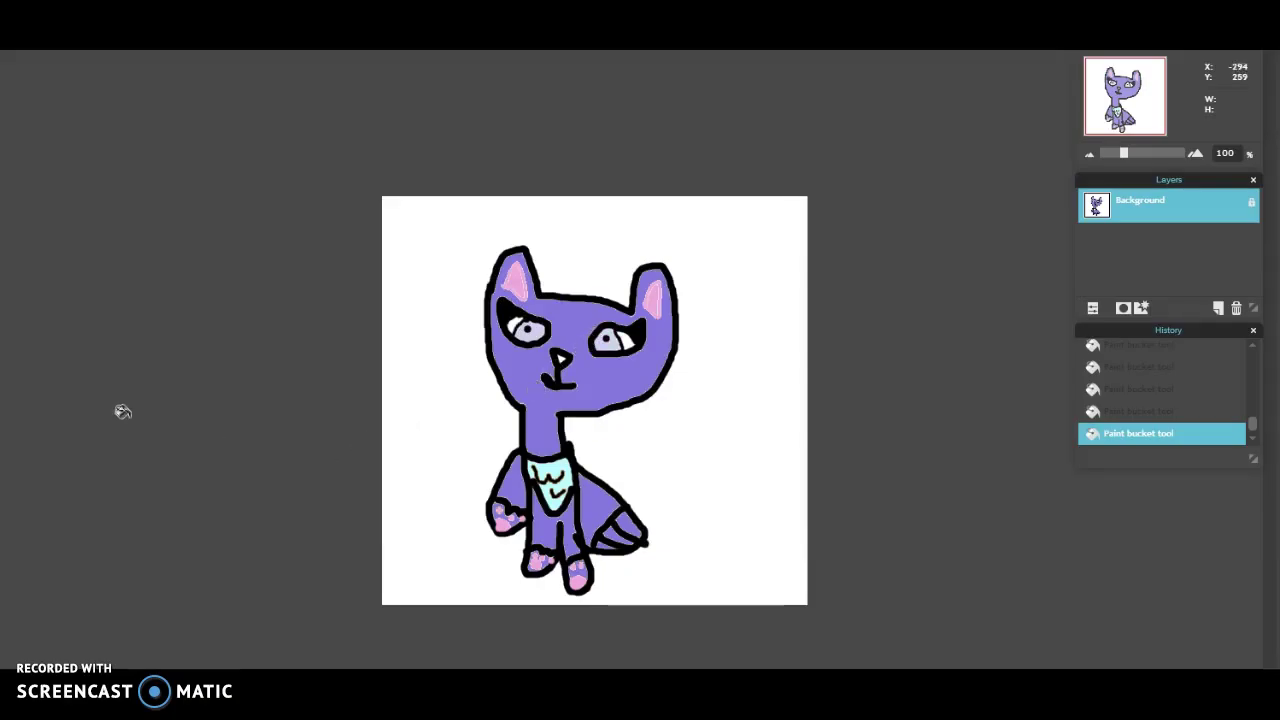
- Set the paint colour to a deep indigo blue (2a0bdb) and fill the chest patch with it
{"action": "left_click", "coordinate": [2, 408]}
{"action": "left_click_drag", "start_coordinate": [531, 352], "coordinate": [543, 337]}
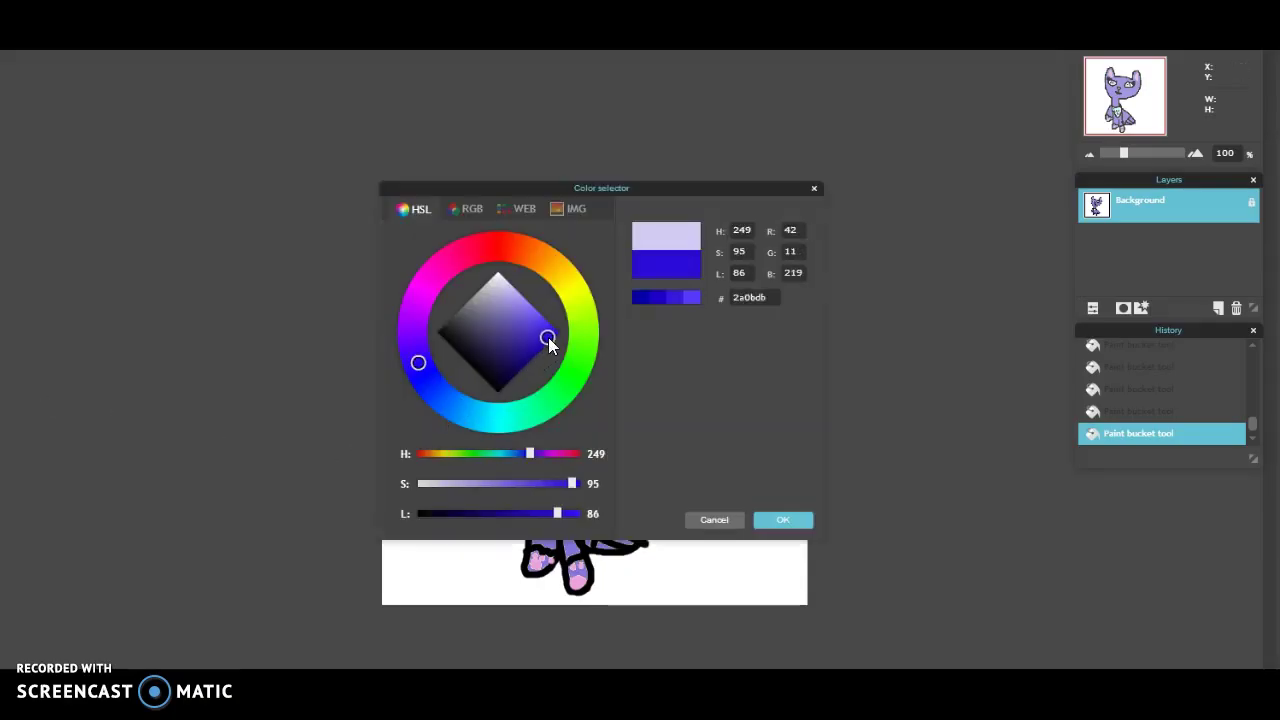
{"action": "left_click", "coordinate": [784, 516]}
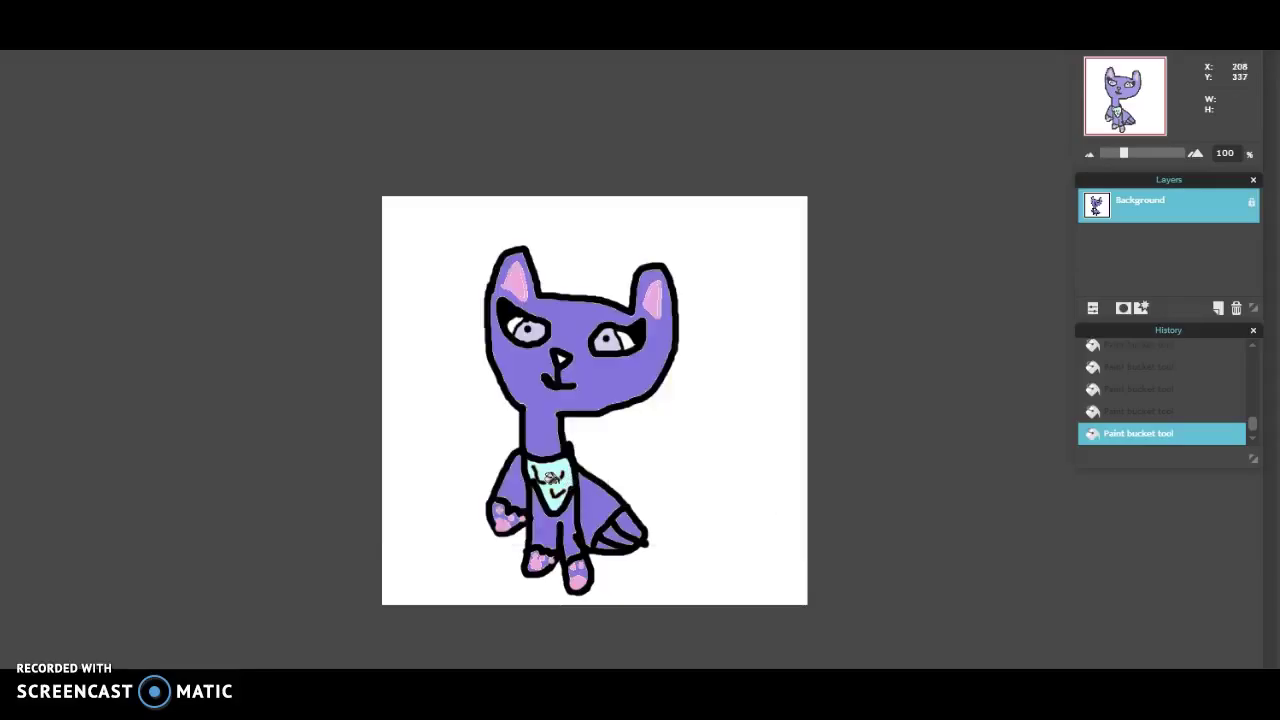
{"action": "left_click", "coordinate": [553, 478]}
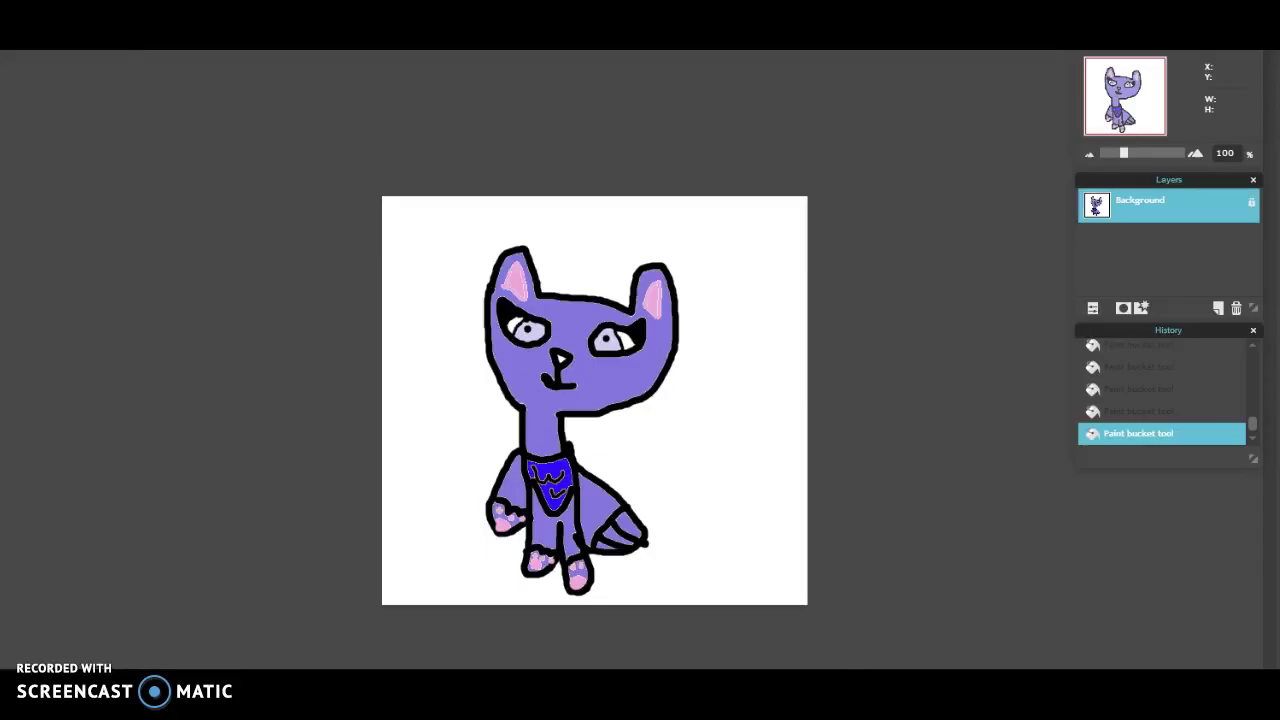
- Save the purple cat to the computer as a JPEG named "fox named indigo dreams" at quality 100
{"action": "left_click", "coordinate": [5, 52]}
{"action": "left_click", "coordinate": [20, 81]}
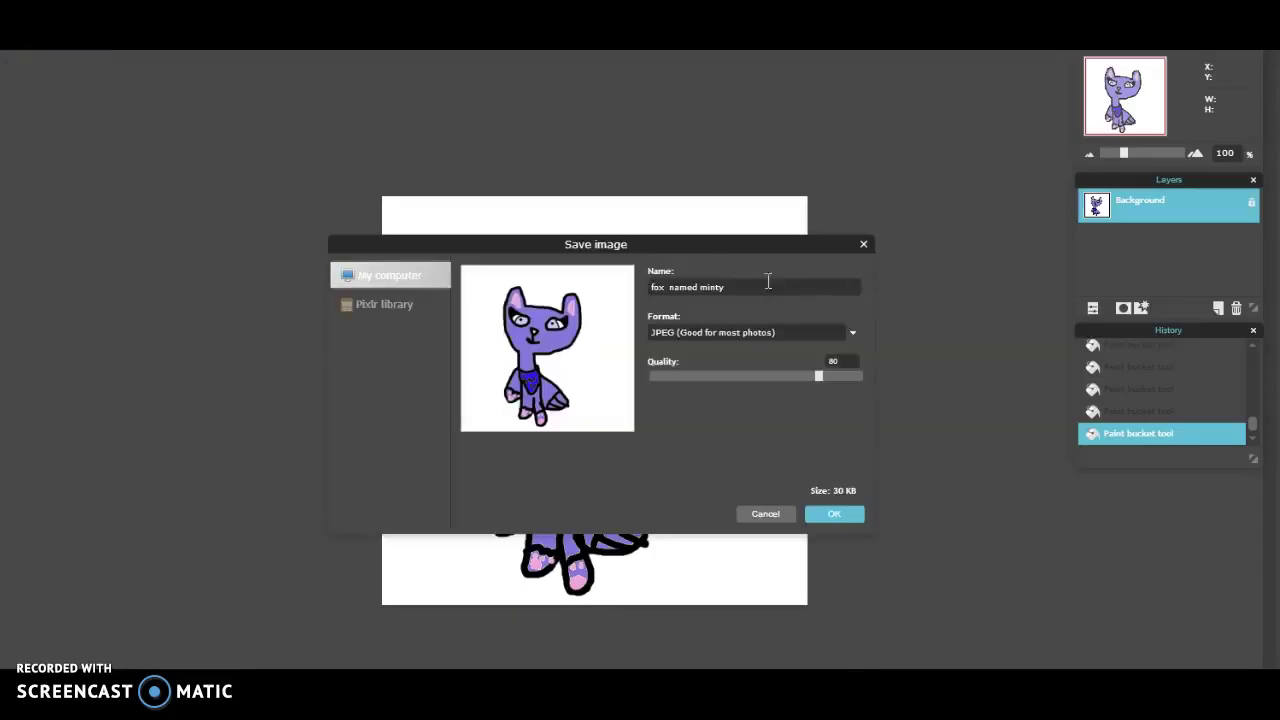
{"action": "key", "text": "BackSpace"}
{"action": "key", "text": "BackSpace"}
{"action": "key", "text": "BackSpace"}
{"action": "key", "text": "BackSpace"}
{"action": "key", "text": "BackSpace"}
{"action": "key", "text": "BackSpace"}
{"action": "type", "text": "indigo"}
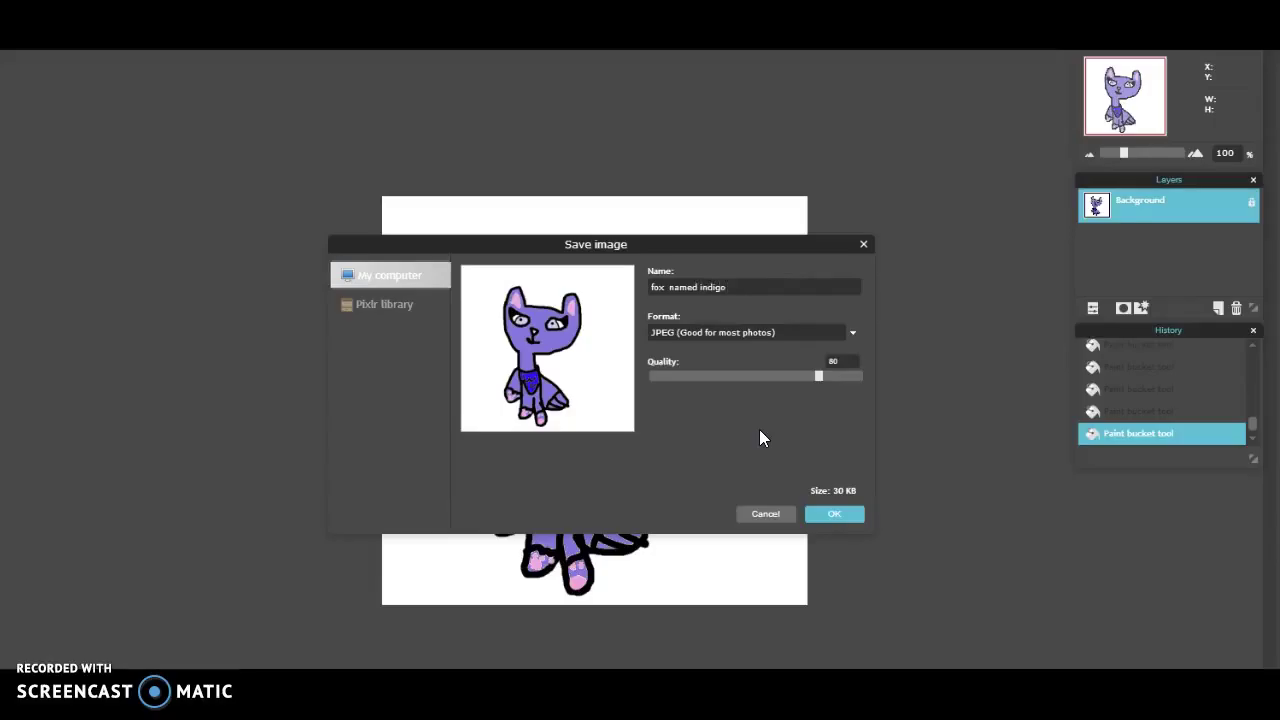
{"action": "type", "text": " dreams"}
{"action": "left_click", "coordinate": [832, 513]}
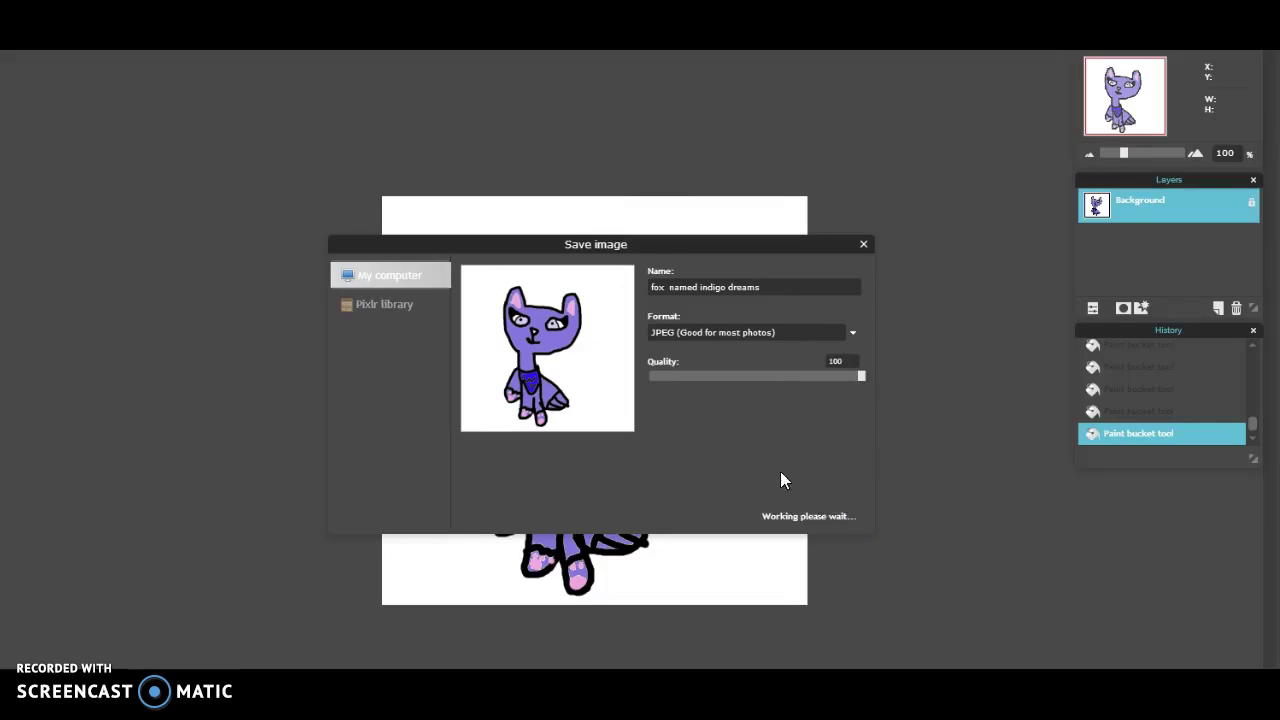
{"action": "left_click", "coordinate": [516, 298]}
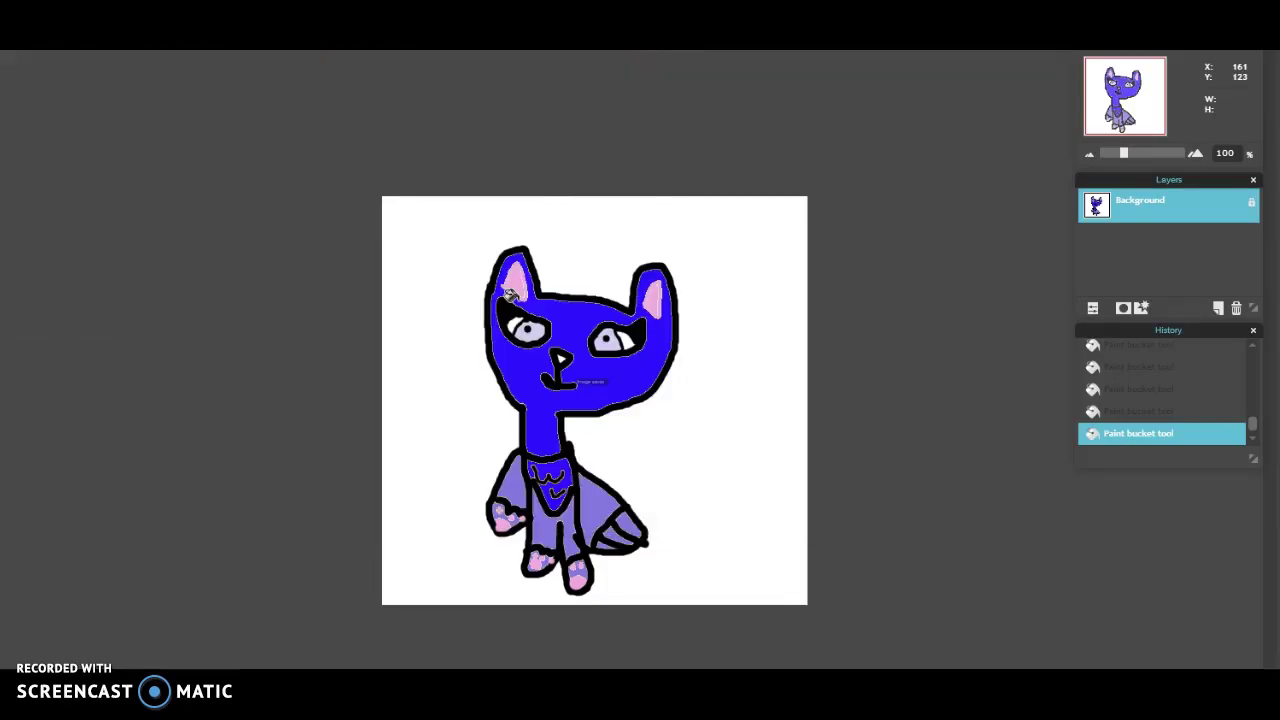
{"action": "left_click", "coordinate": [8, 52]}
{"action": "left_click", "coordinate": [40, 52]}
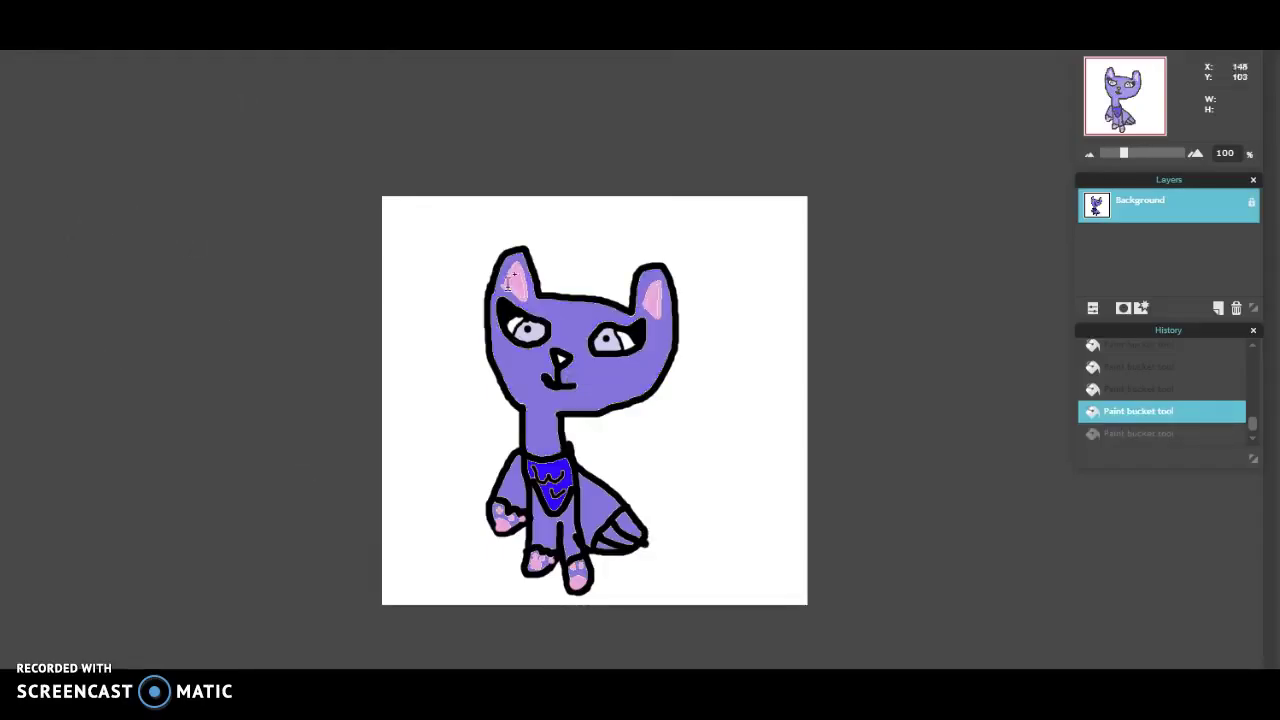
- Start a text object on the white area beside the cat's head with font size 130
{"action": "left_click", "coordinate": [435, 288]}
{"action": "left_click", "coordinate": [493, 483]}
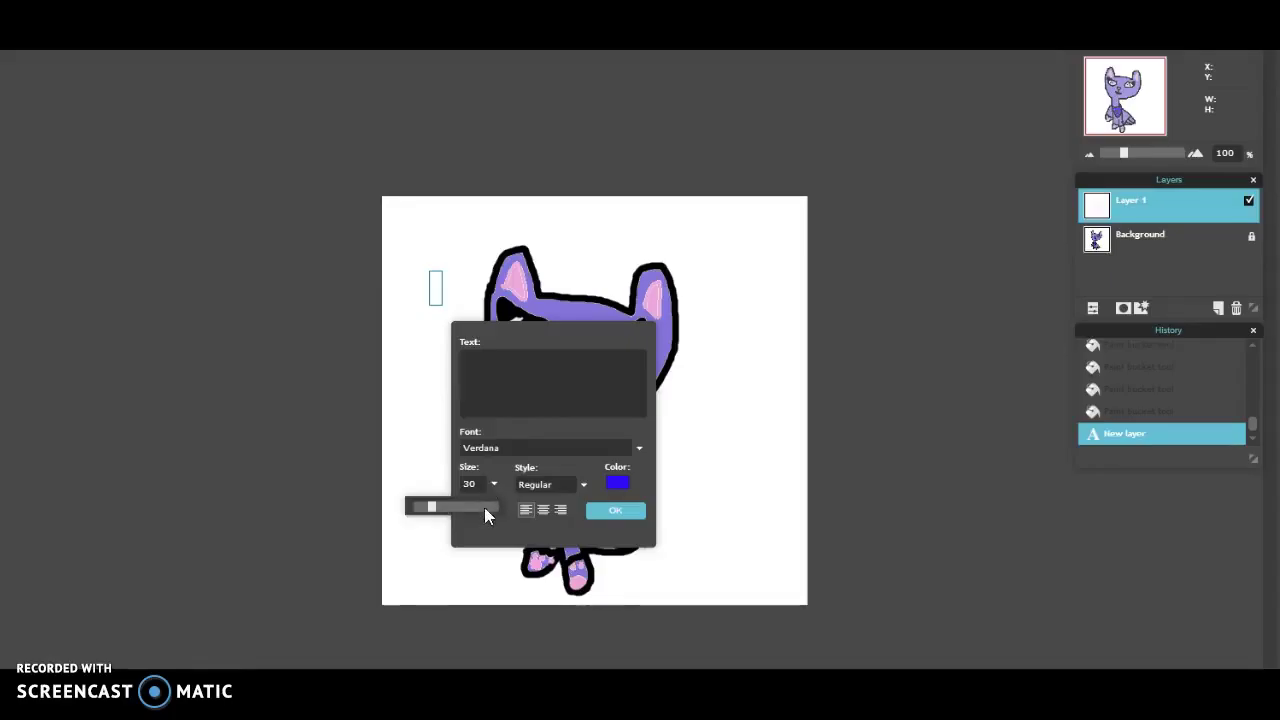
{"action": "left_click_drag", "start_coordinate": [463, 510], "coordinate": [530, 508]}
{"action": "left_click", "coordinate": [534, 388]}
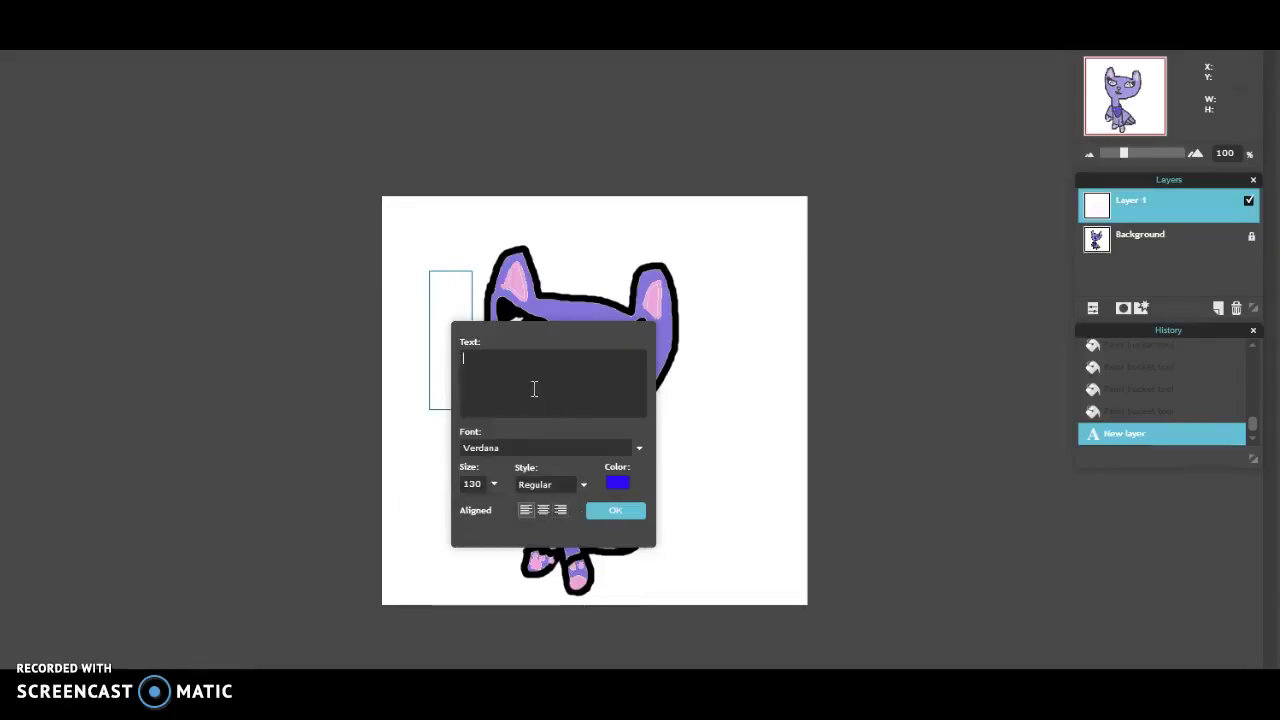
- Enter the text "thats", "all" and "bye" on three separate lines and place it over the cat
{"action": "type", "text": "th"}
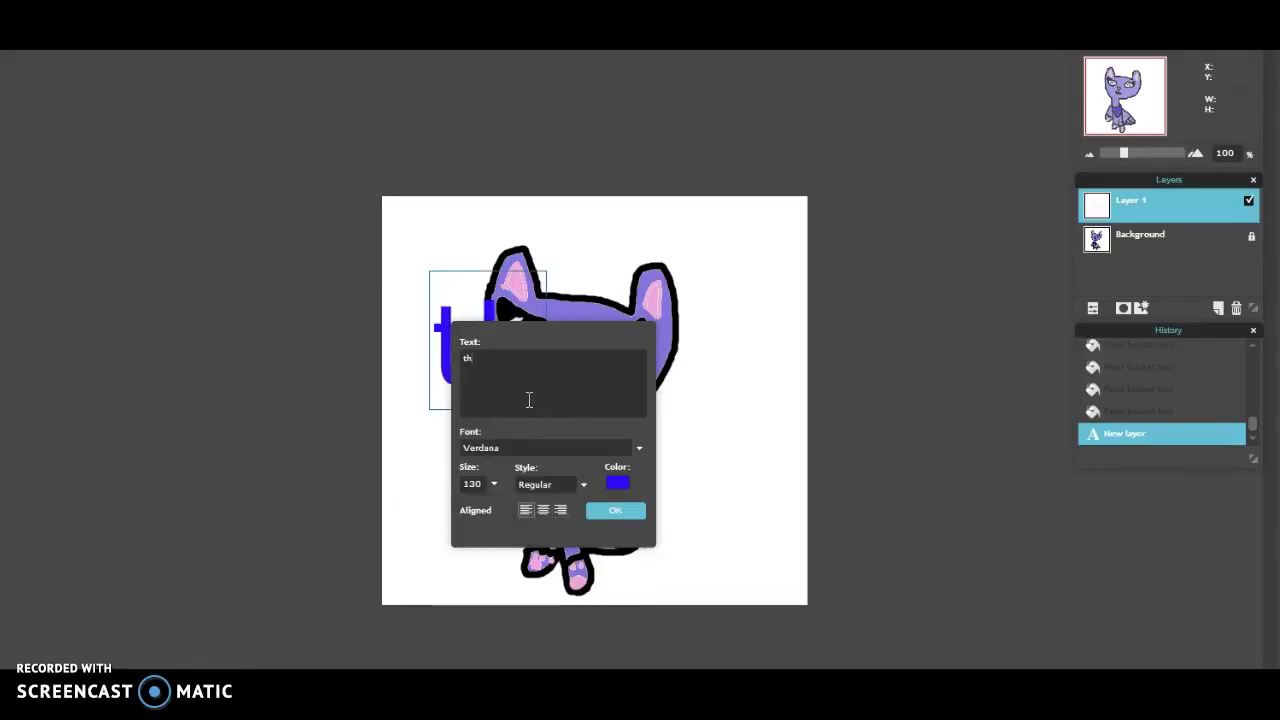
{"action": "type", "text": "ats"}
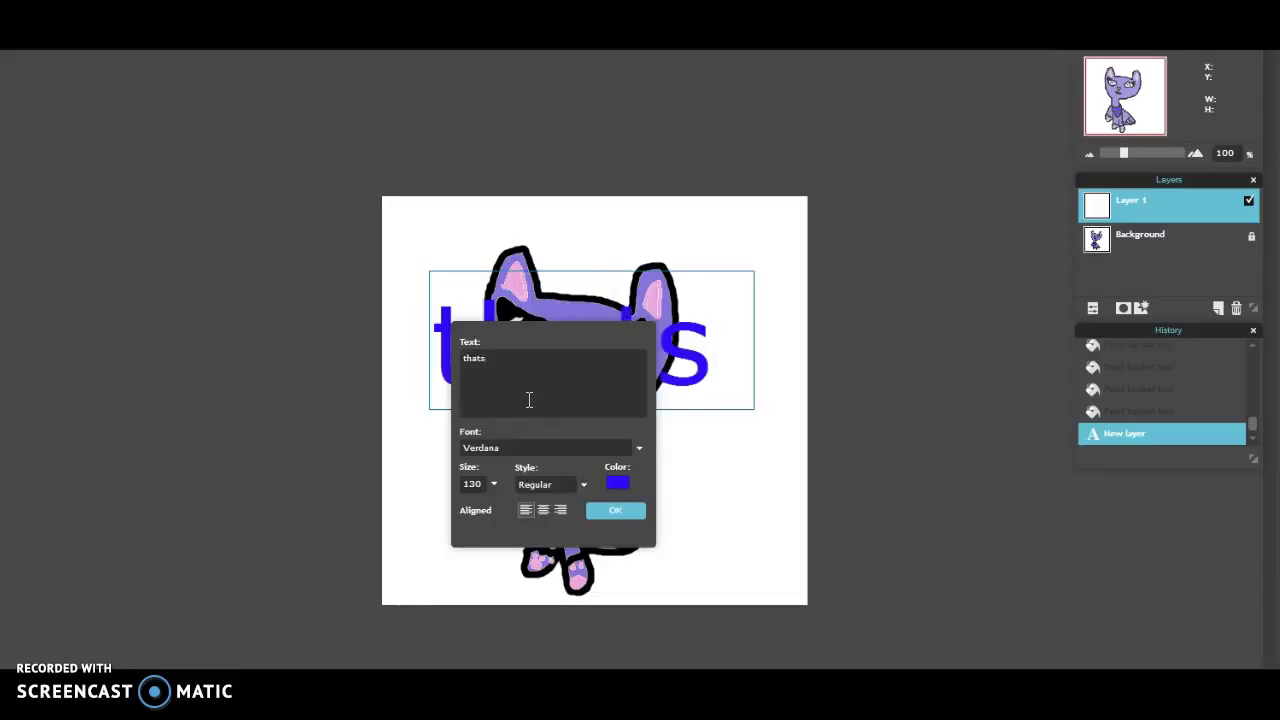
{"action": "key", "text": "Return"}
{"action": "type", "text": "a"}
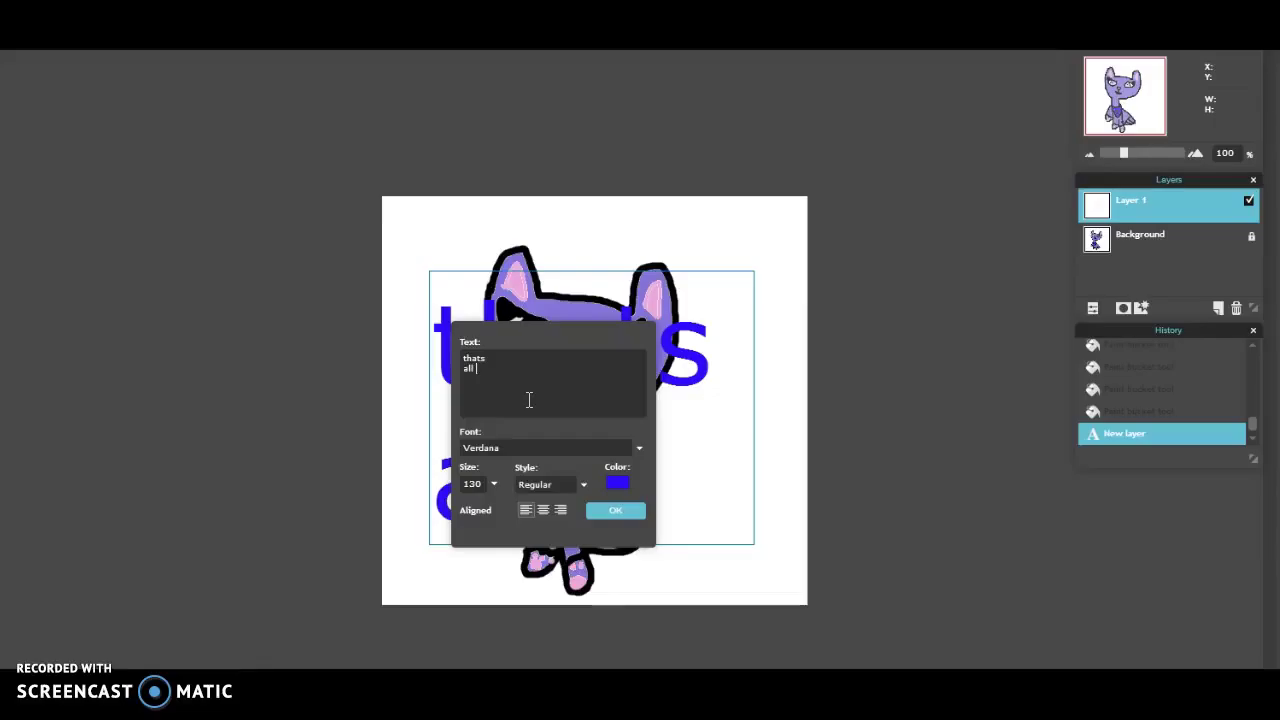
{"action": "type", "text": "ll"}
{"action": "key", "text": "Return"}
{"action": "type", "text": "byte"}
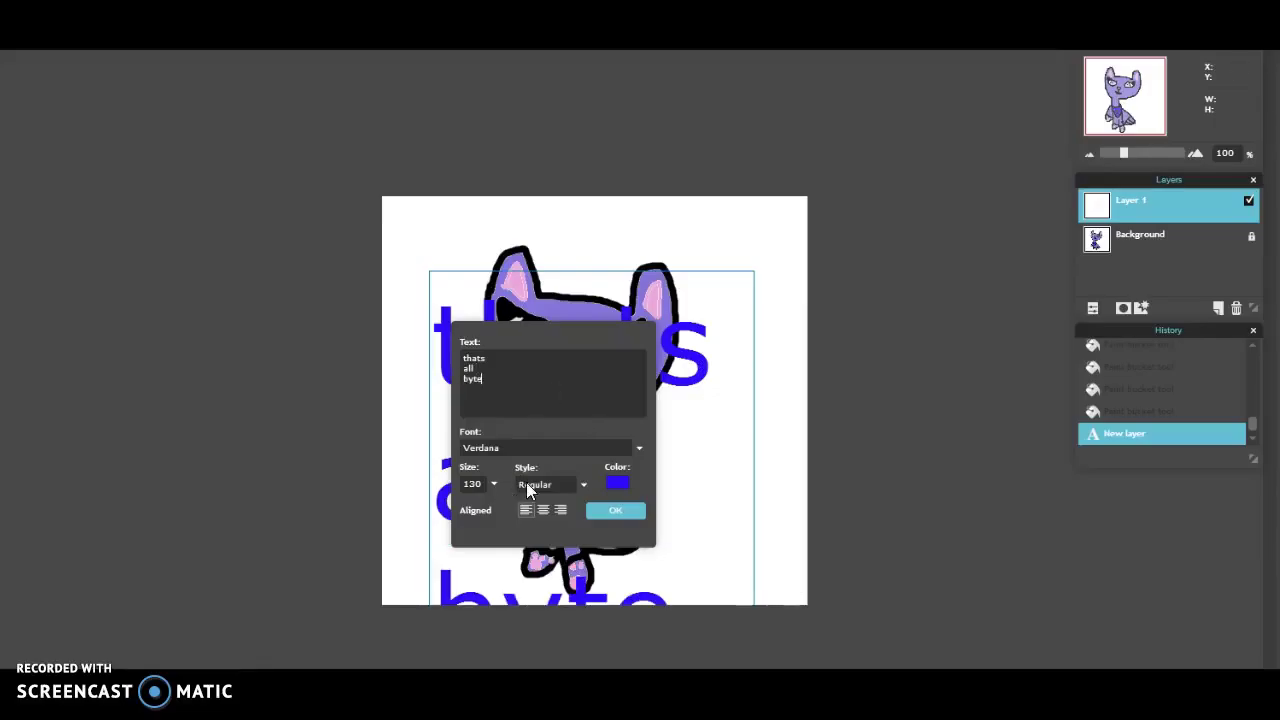
{"action": "key", "text": "BackSpace"}
{"action": "key", "text": "BackSpace"}
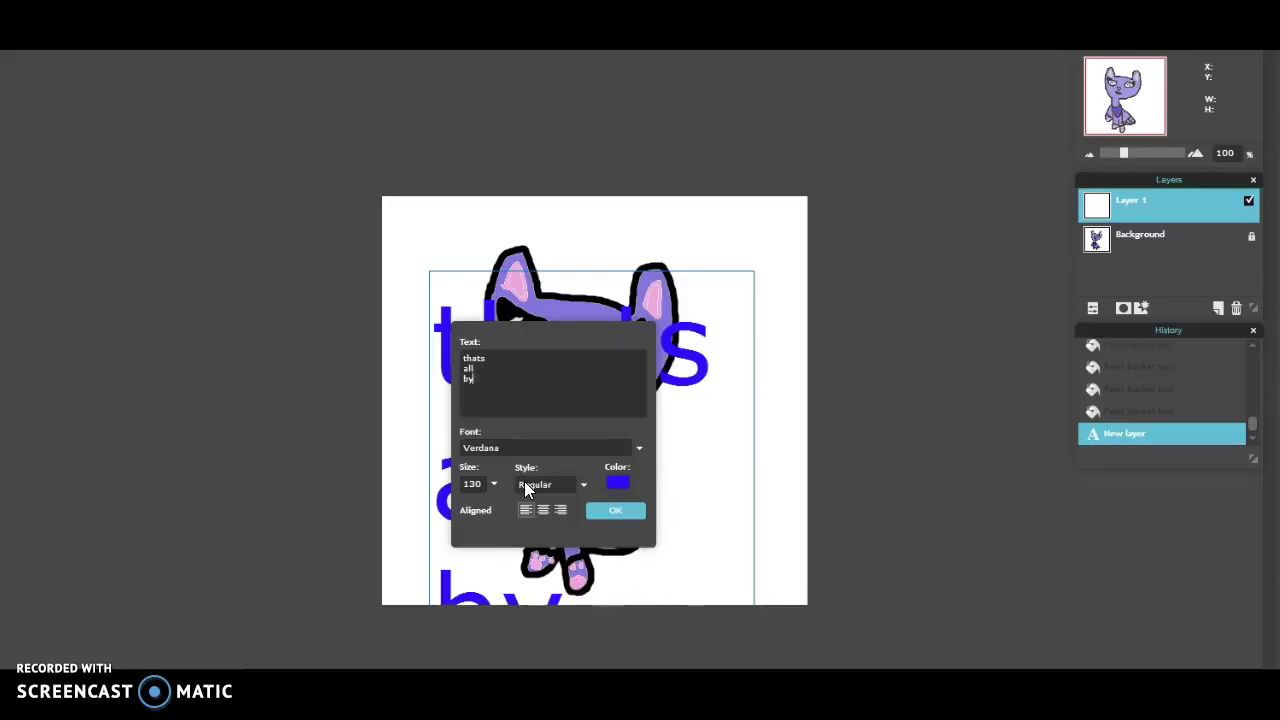
{"action": "type", "text": "e"}
{"action": "left_click", "coordinate": [612, 512]}
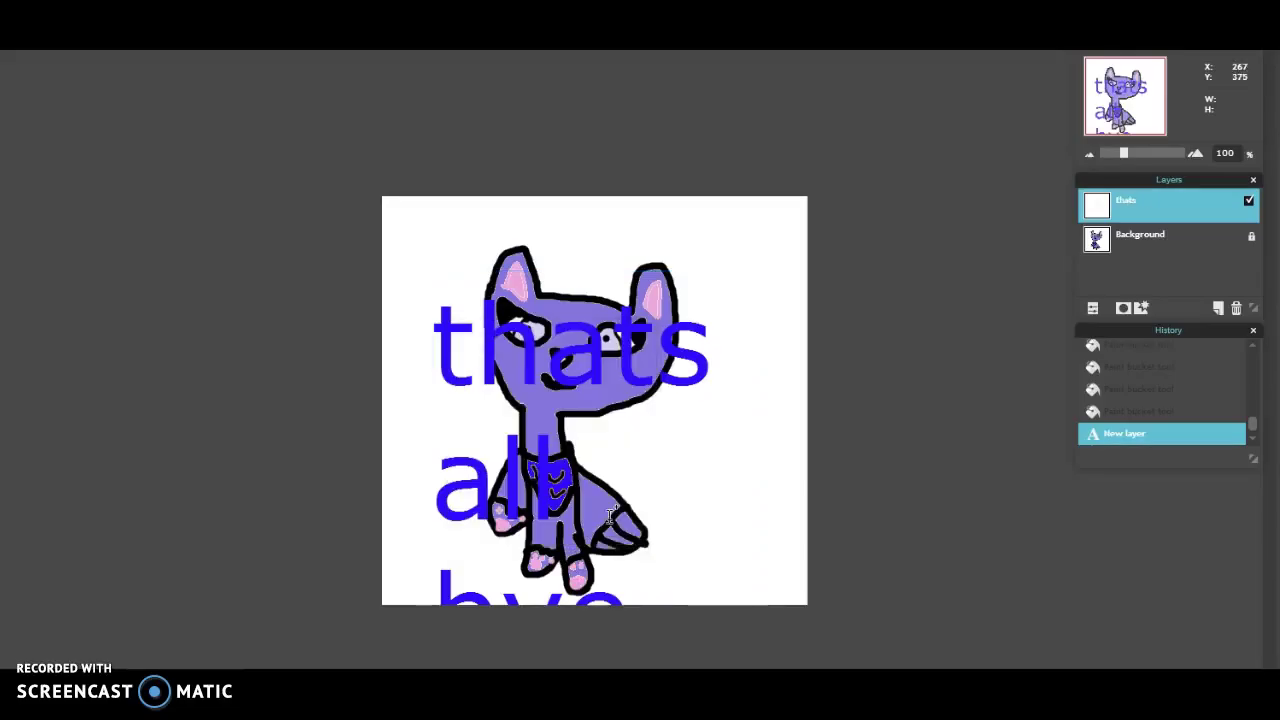
- Move the three-line text up so that it starts at the upper edge of the canvas
{"action": "left_click", "coordinate": [589, 315]}
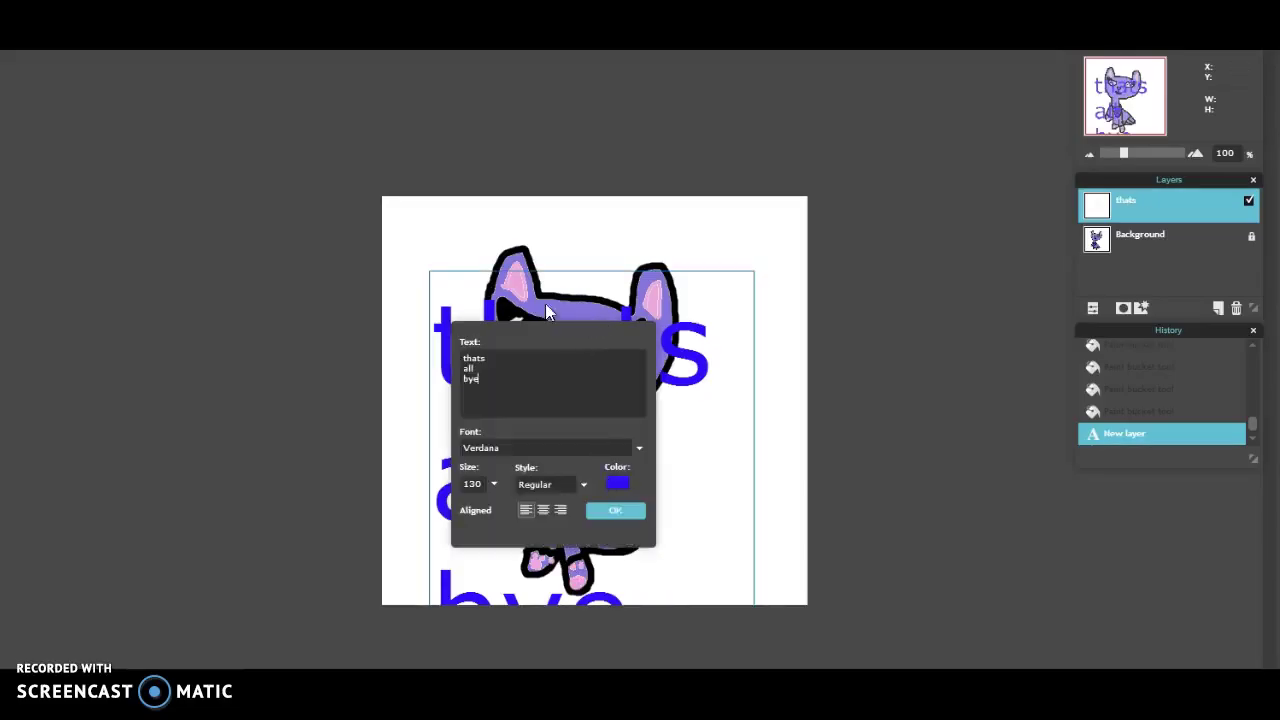
{"action": "left_click_drag", "start_coordinate": [500, 272], "coordinate": [498, 203]}
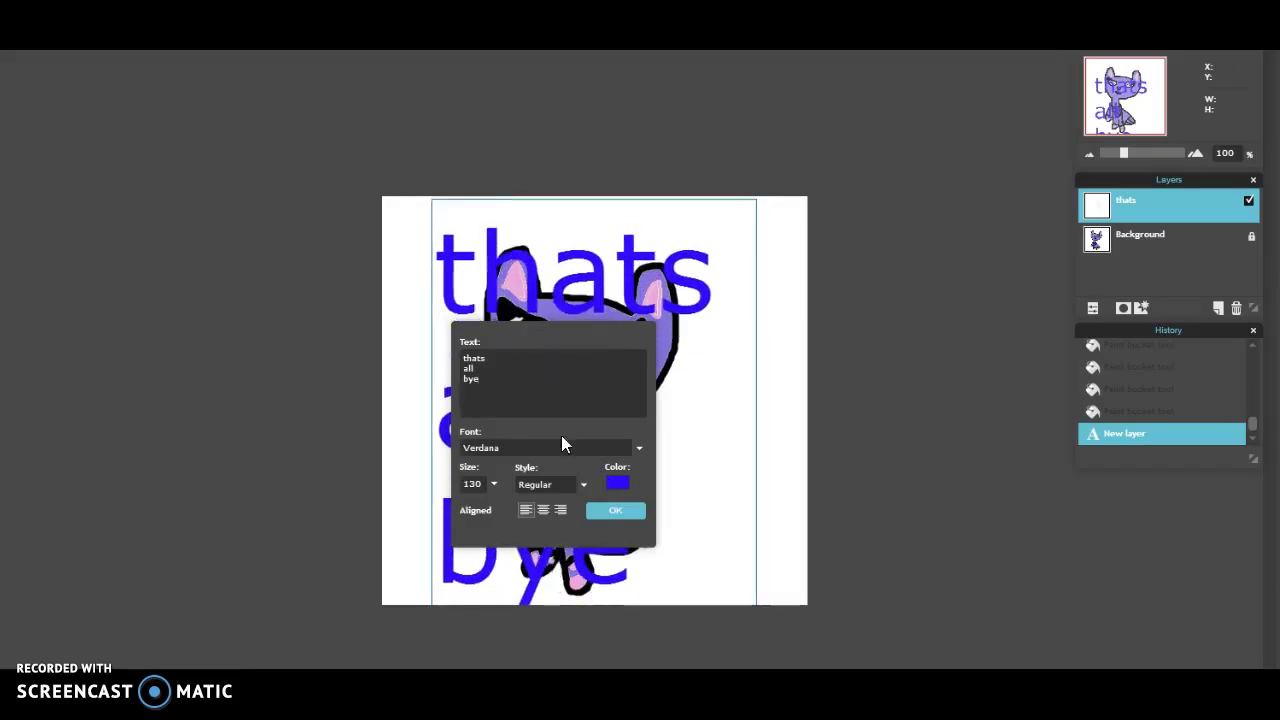
{"action": "left_click", "coordinate": [612, 512]}
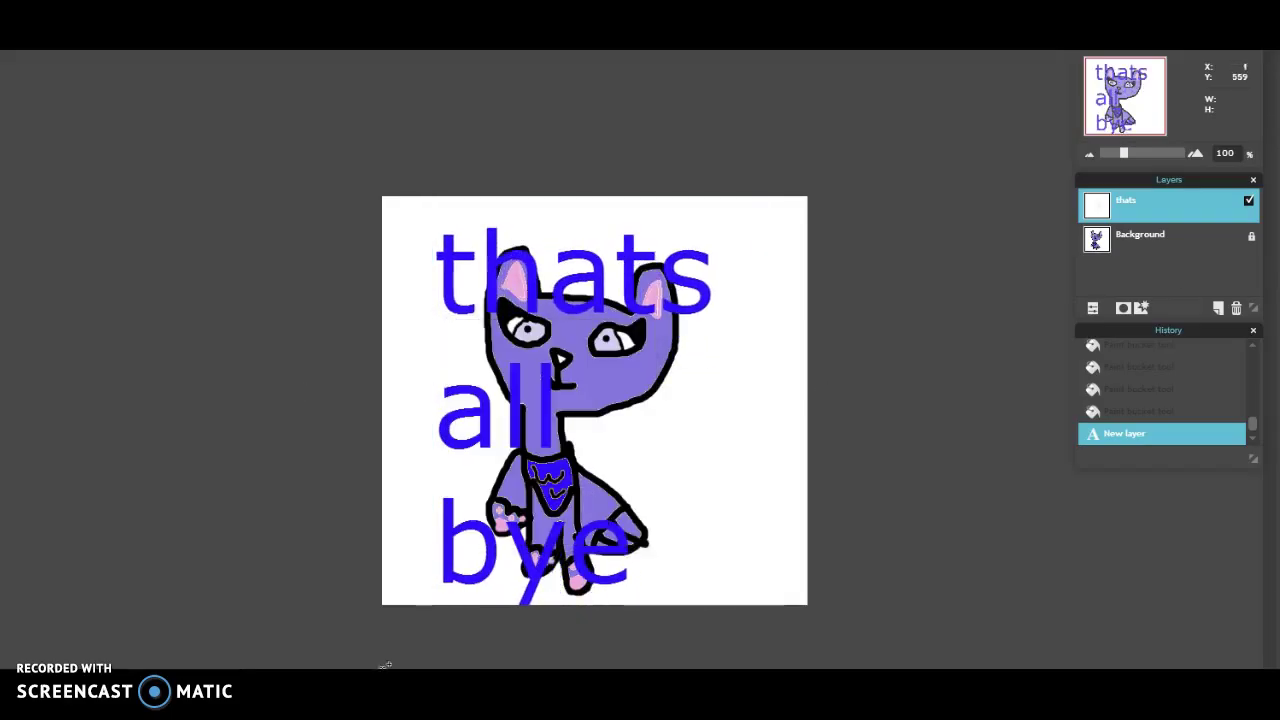